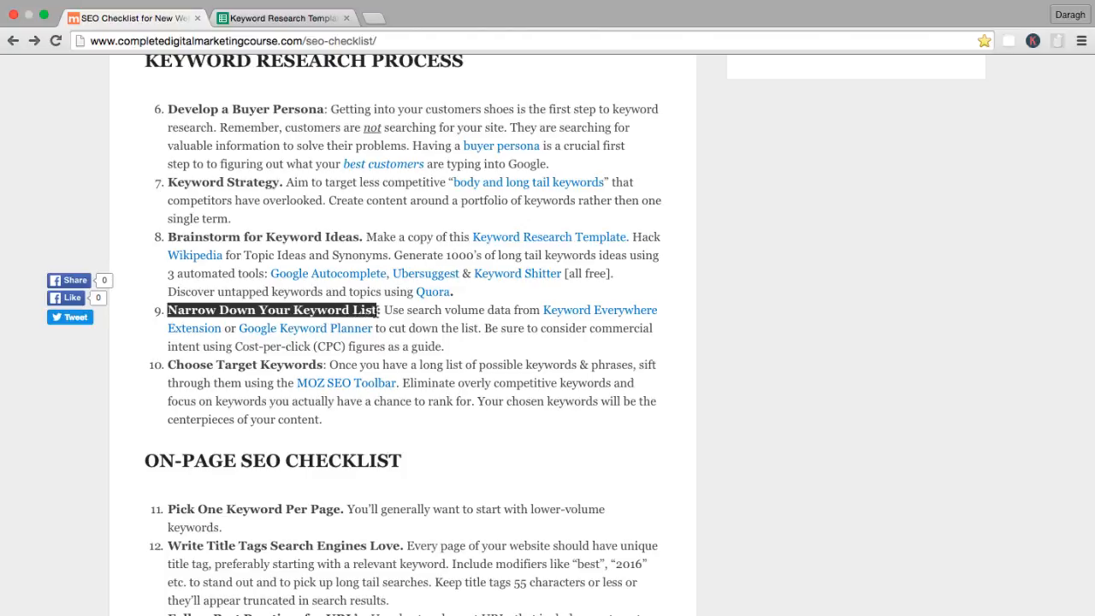
Review the checklist guidance on choosing target keywords and using search volume data to narrow down the keyword list.
{"action": "left_click", "coordinate": [377, 313]}
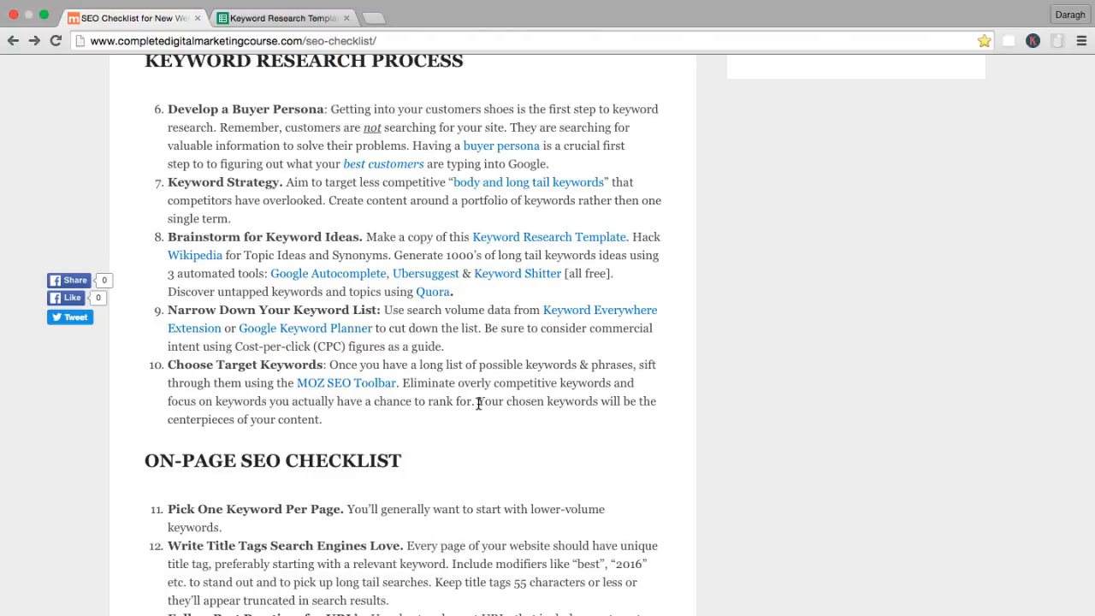
{"action": "left_click_drag", "start_coordinate": [482, 401], "coordinate": [521, 413]}
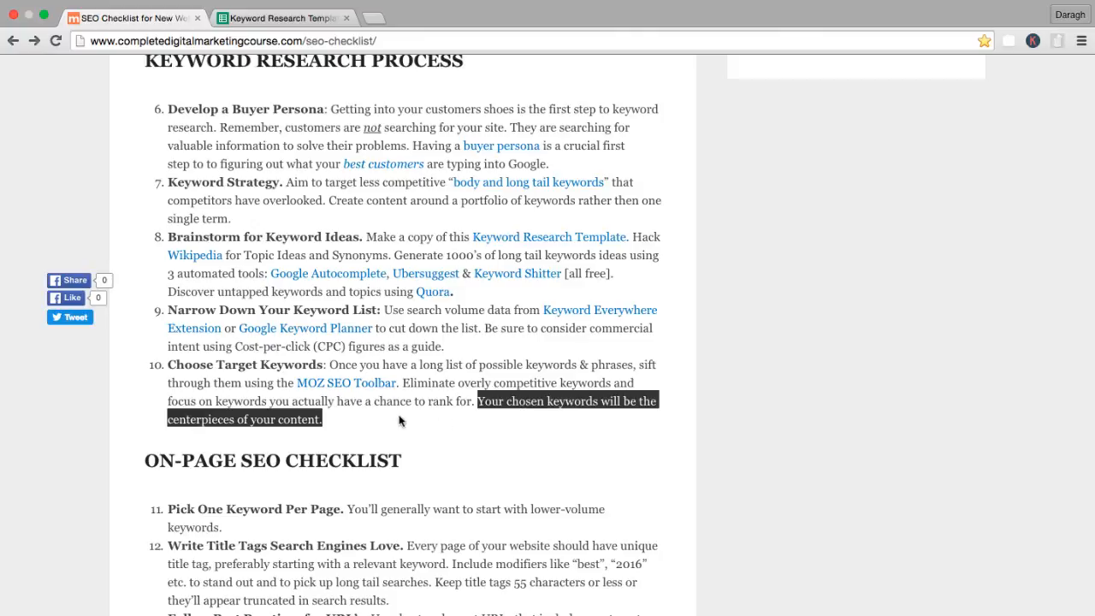
{"action": "left_click", "coordinate": [455, 351]}
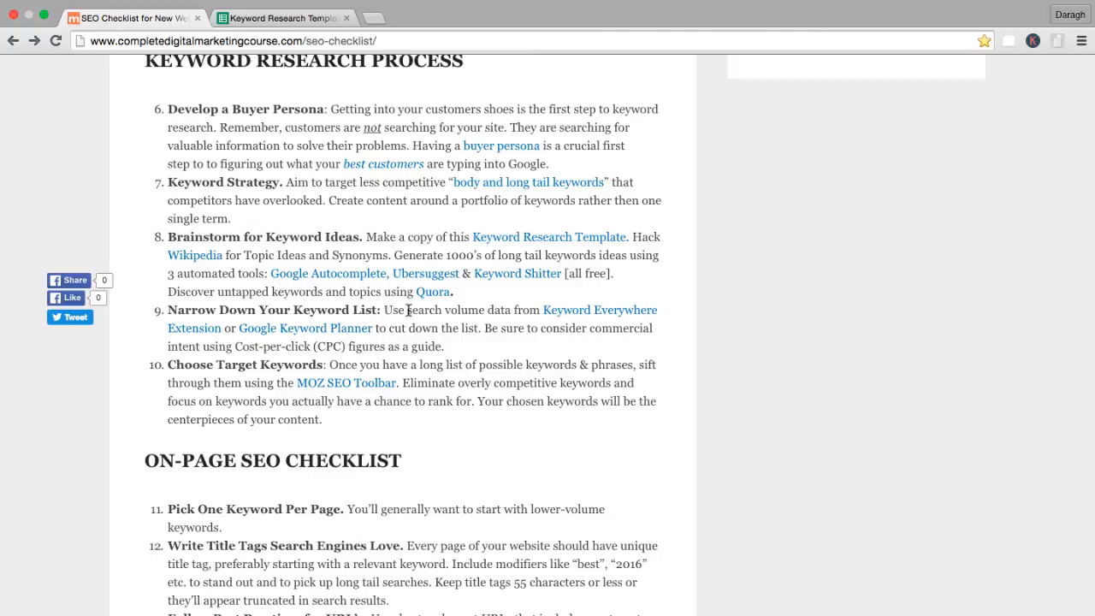
{"action": "left_click_drag", "start_coordinate": [408, 311], "coordinate": [513, 306]}
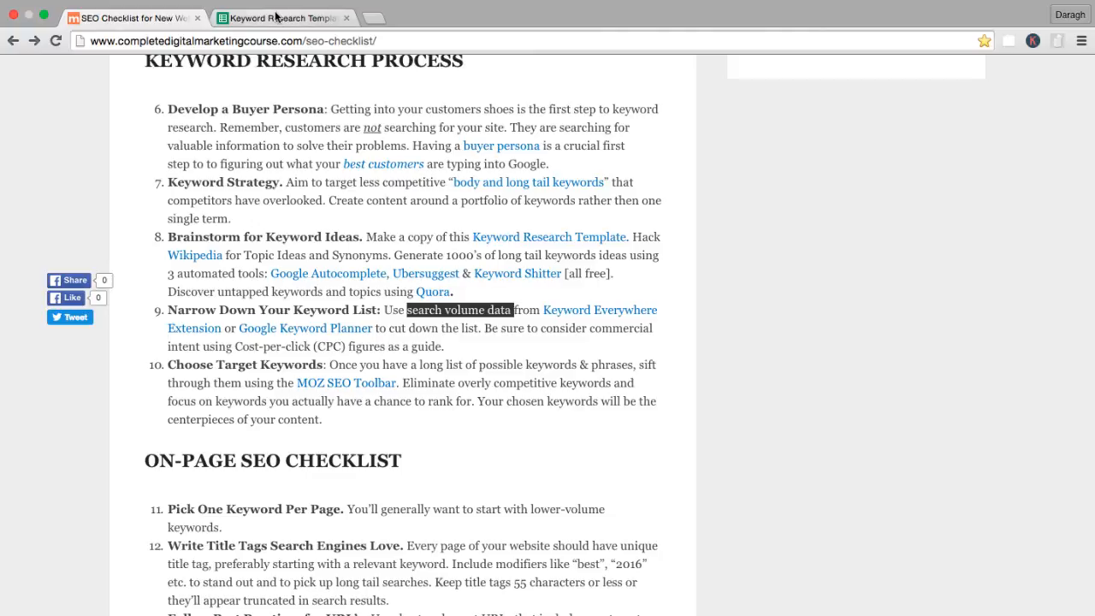
Look over the Topic and Keyword columns in the Keyword Research Template spreadsheet.
{"action": "left_click", "coordinate": [280, 17]}
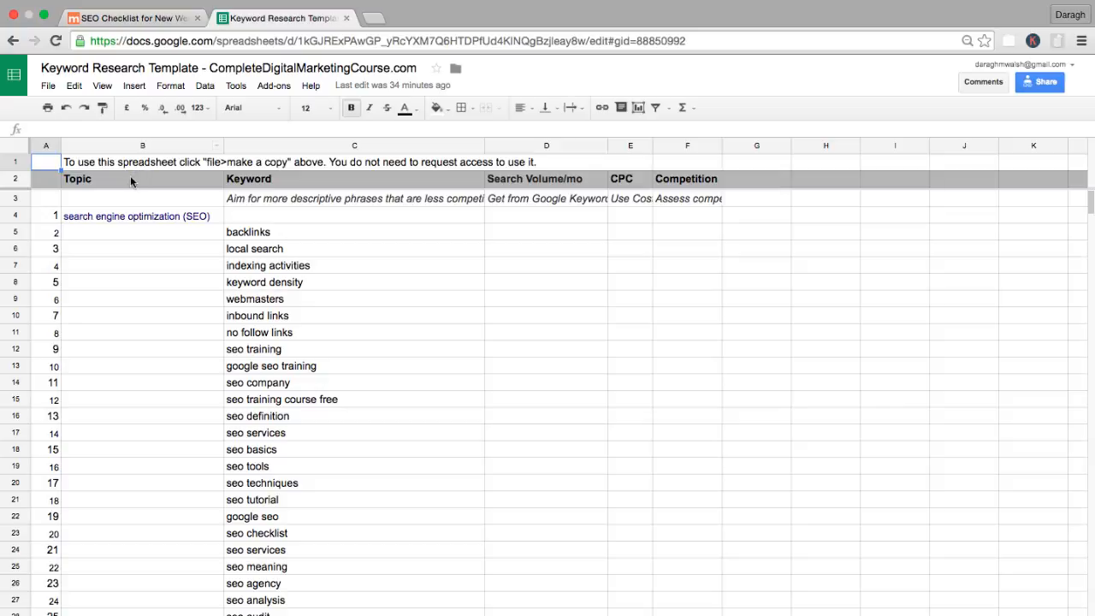
{"action": "left_click", "coordinate": [133, 147]}
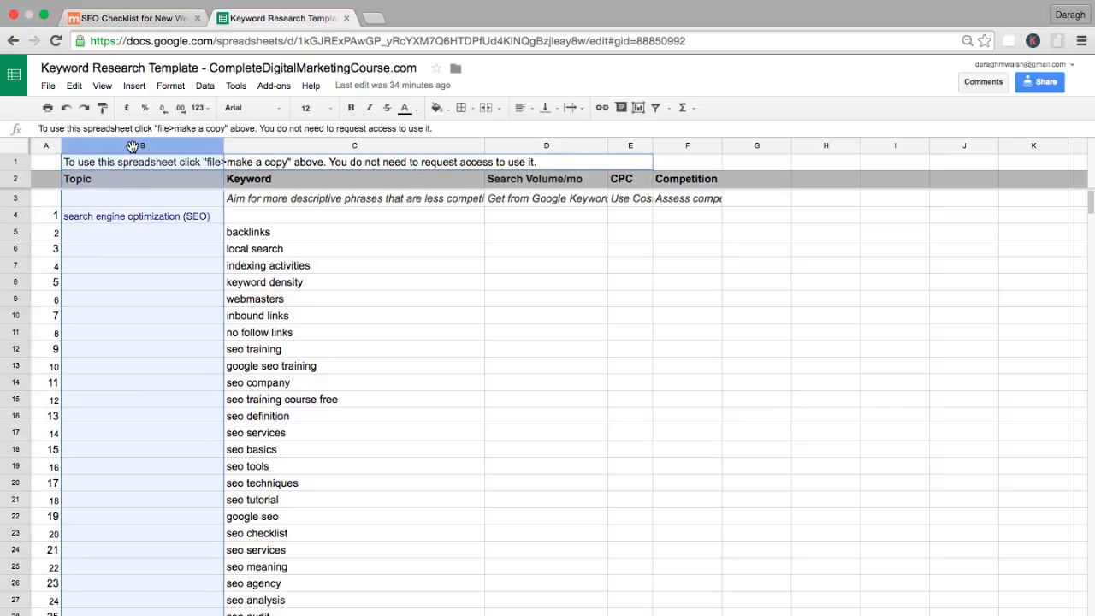
{"action": "left_click", "coordinate": [257, 146]}
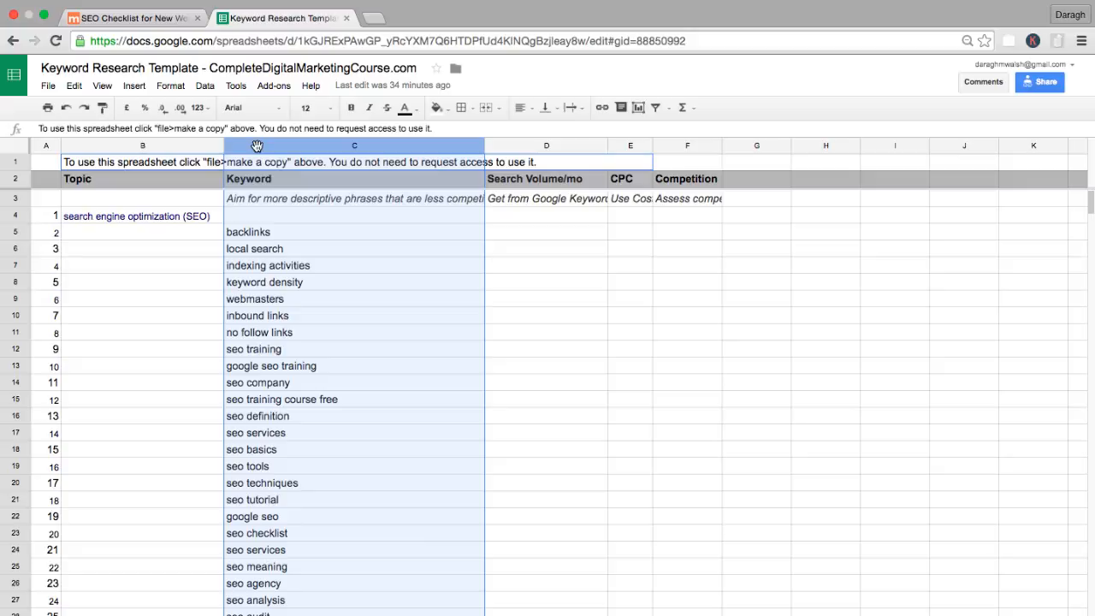
{"action": "left_click", "coordinate": [314, 248]}
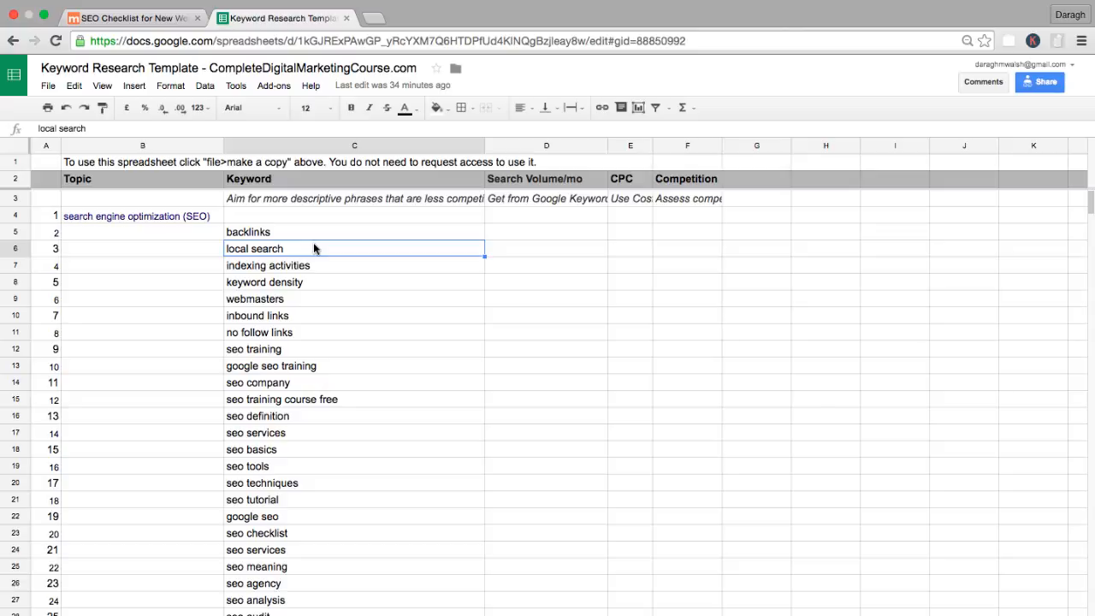
Return to the SEO checklist and read item 9's guidance on search volume data, commercial intent and Cost-per-click (CPC).
{"action": "left_click", "coordinate": [145, 17]}
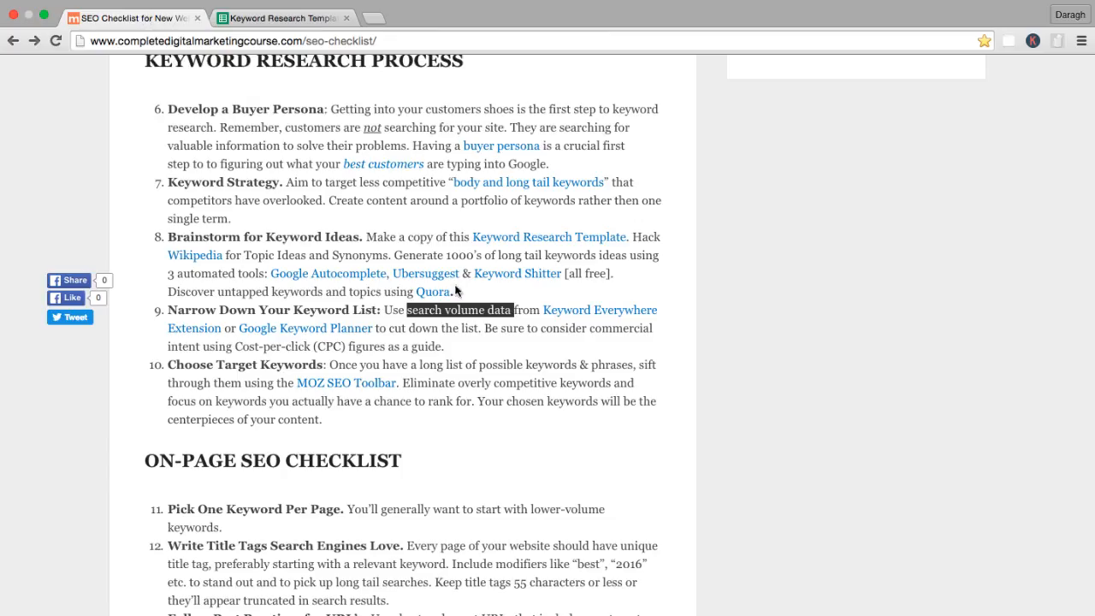
{"action": "left_click", "coordinate": [444, 327]}
{"action": "left_click_drag", "start_coordinate": [407, 310], "coordinate": [513, 310]}
{"action": "left_click", "coordinate": [497, 321]}
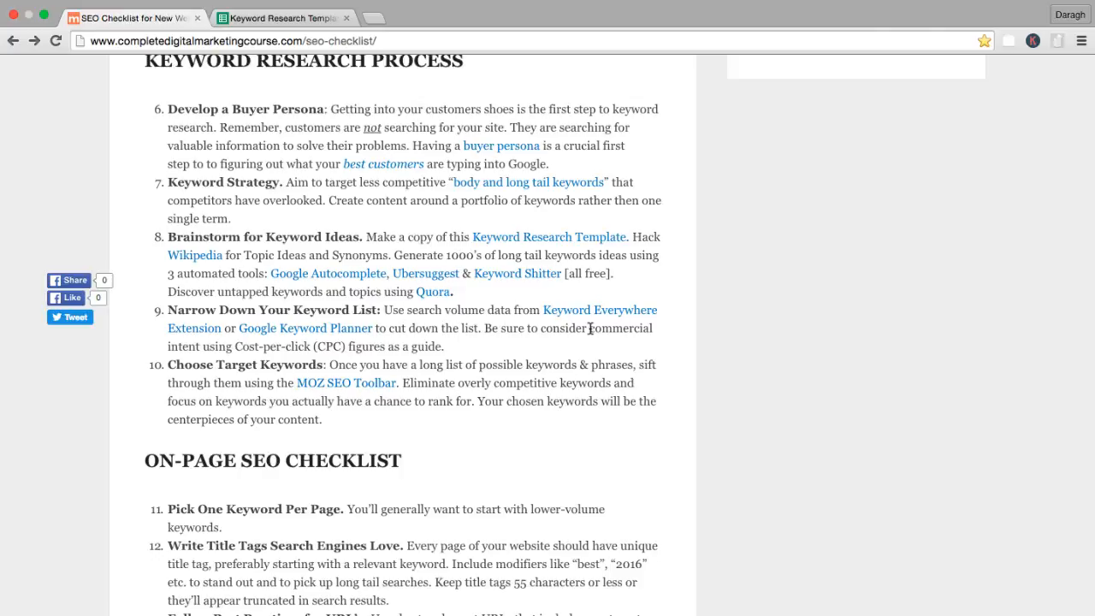
{"action": "left_click_drag", "start_coordinate": [588, 328], "coordinate": [201, 346]}
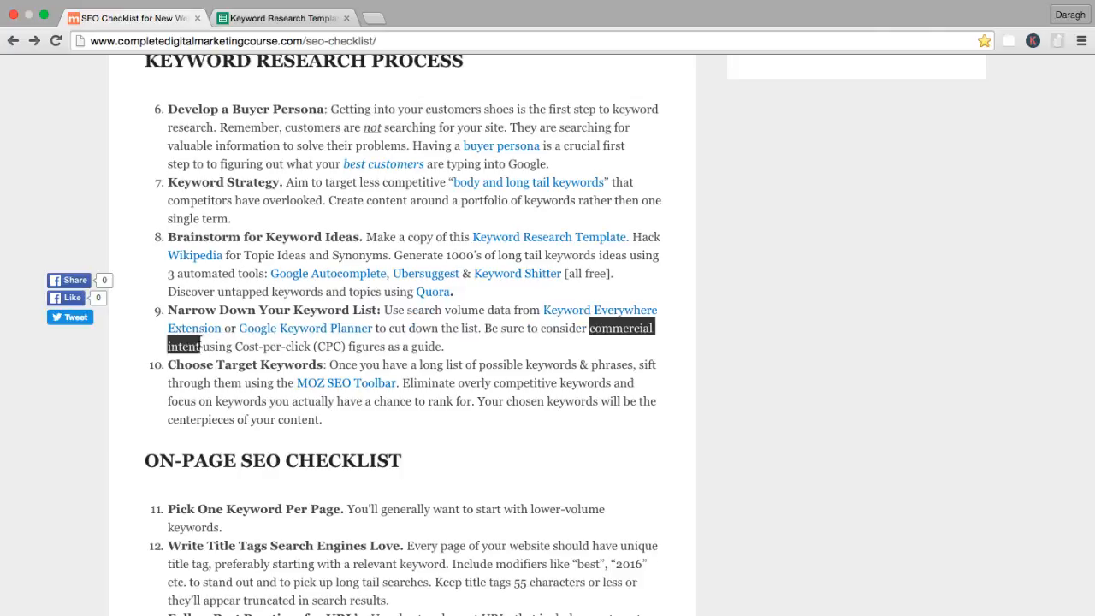
{"action": "left_click", "coordinate": [277, 347]}
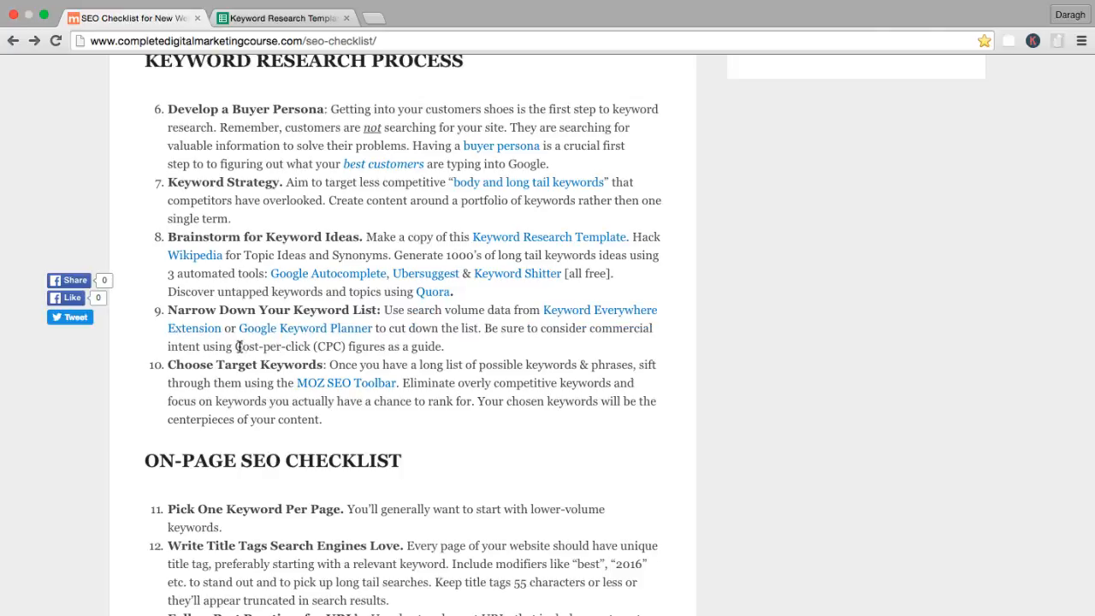
{"action": "left_click_drag", "start_coordinate": [239, 347], "coordinate": [349, 346]}
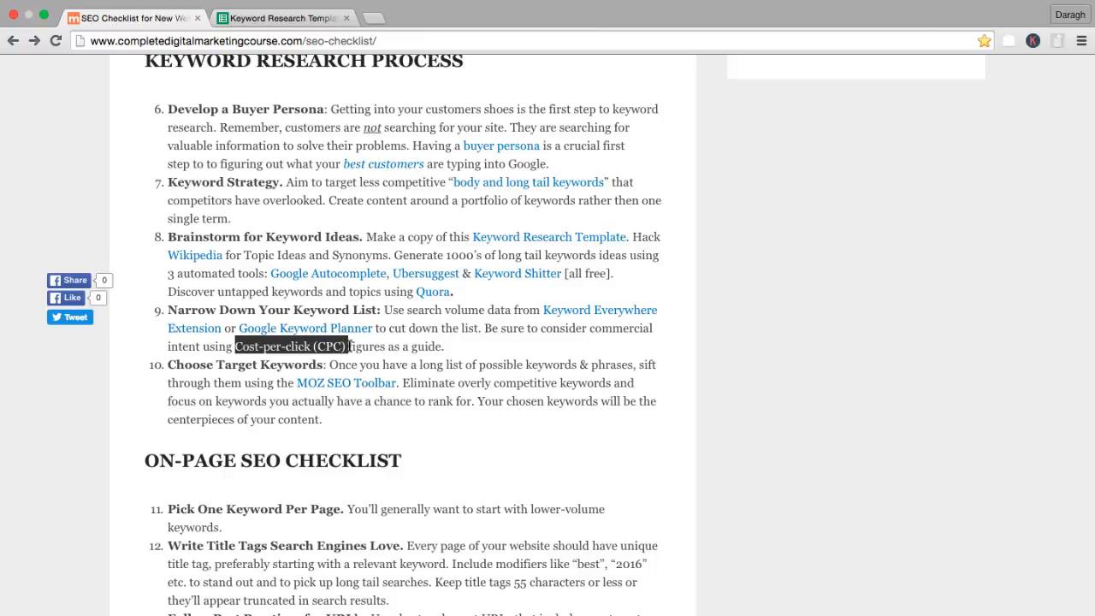
{"action": "left_click", "coordinate": [468, 354]}
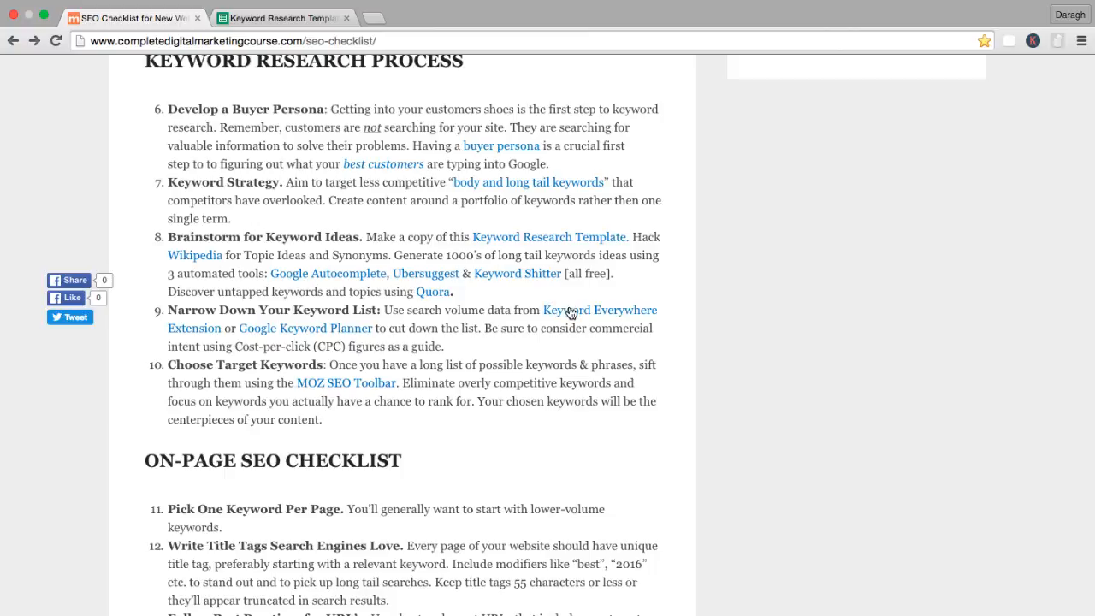
Open Google Keyword Planner from its link in checklist item 9.
{"action": "left_click", "coordinate": [326, 332]}
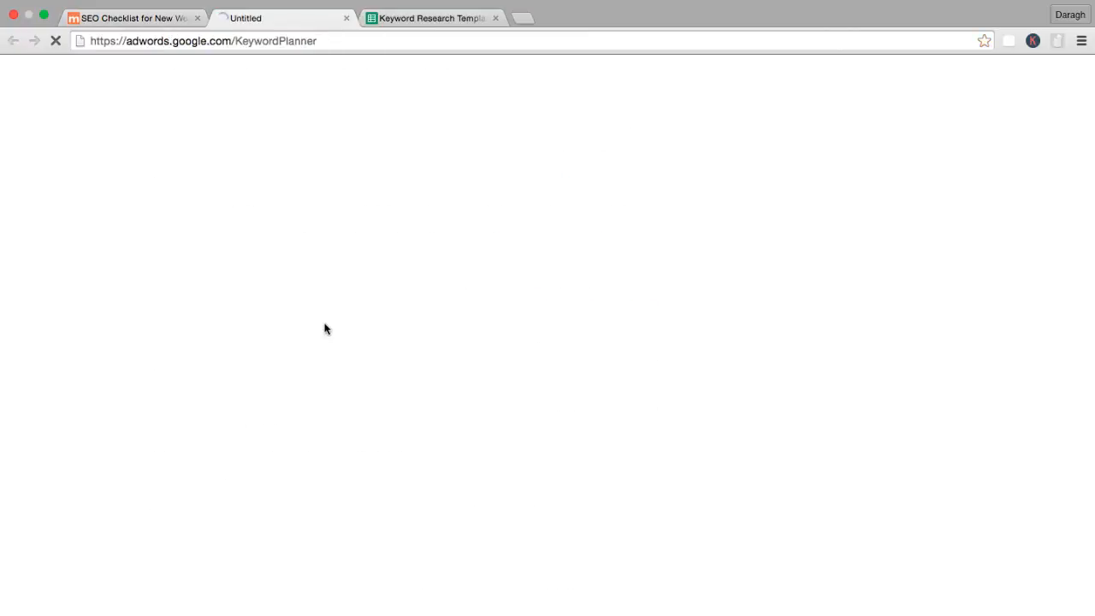
{"action": "left_click", "coordinate": [407, 19]}
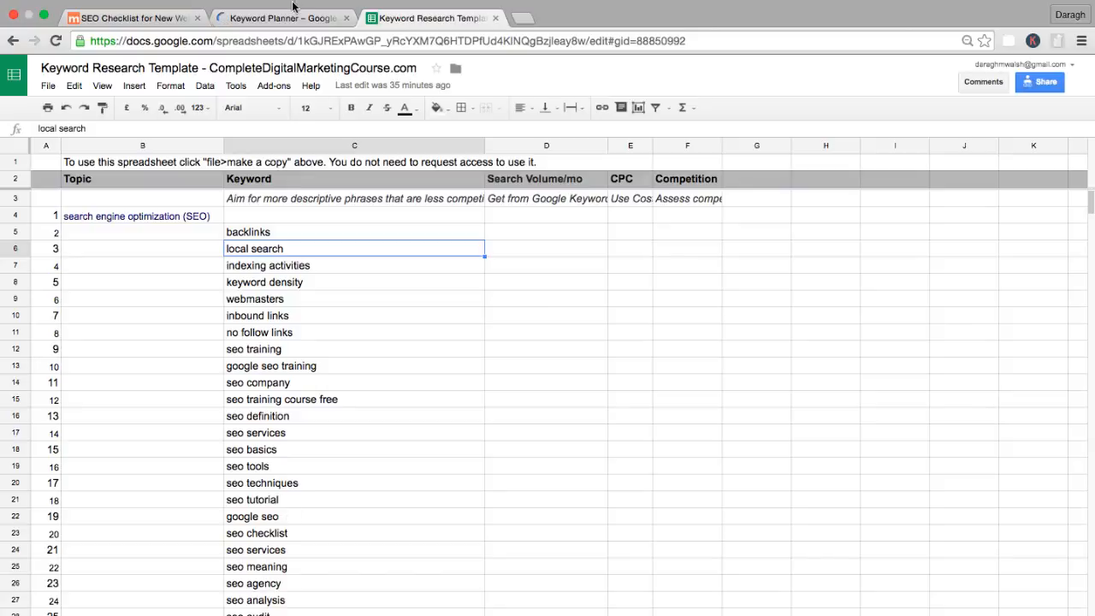
{"action": "left_click", "coordinate": [272, 19]}
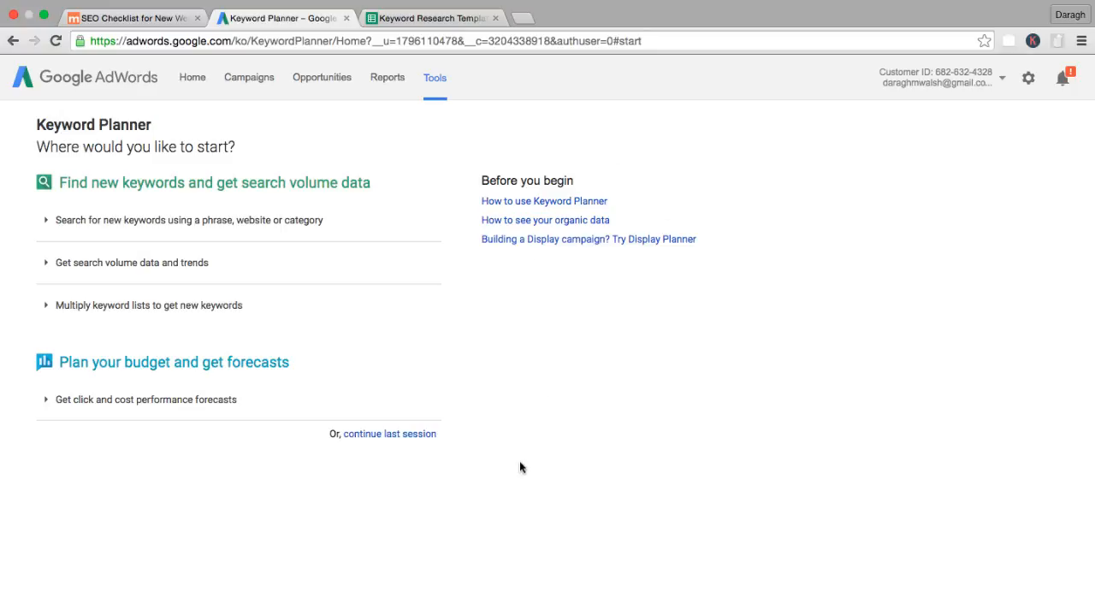
Look at where Keyword Planner can be reached, both among the AdWords tools and in the SEO checklist.
{"action": "left_click", "coordinate": [439, 79]}
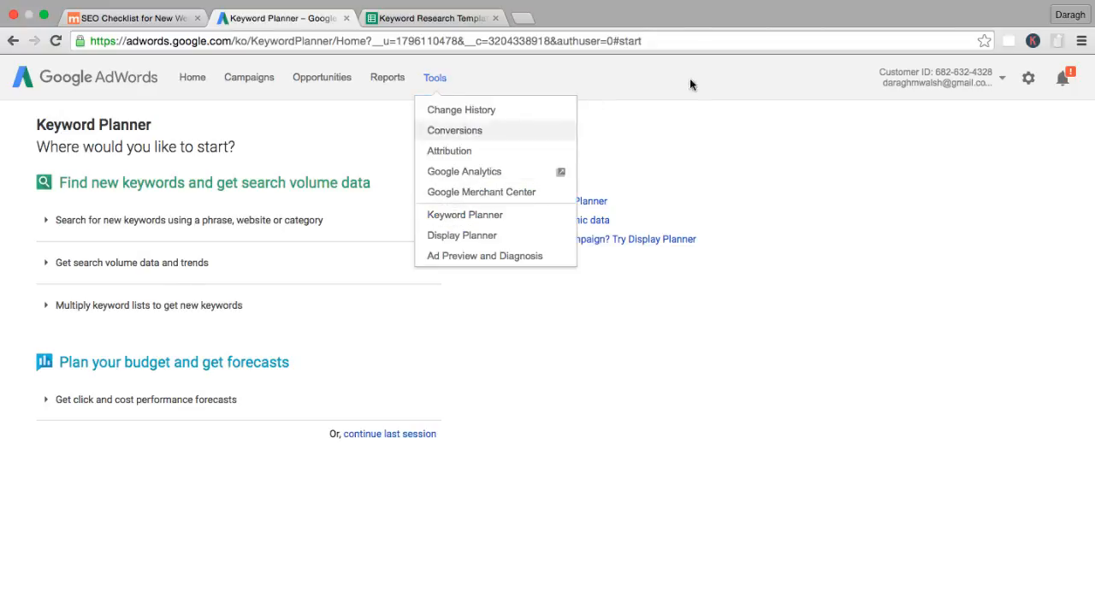
{"action": "left_click", "coordinate": [682, 114]}
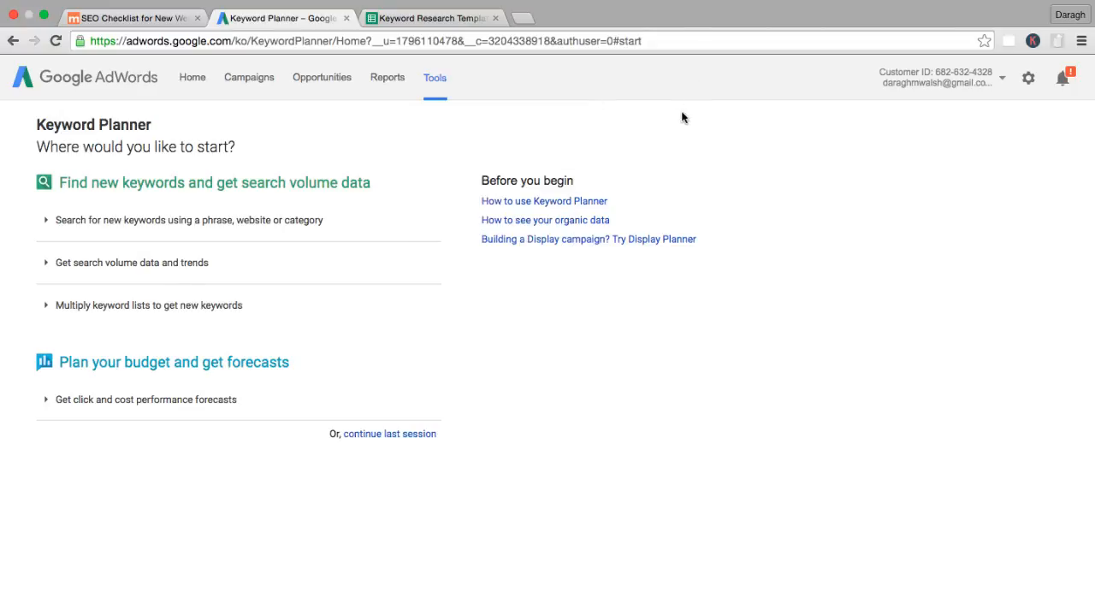
{"action": "left_click", "coordinate": [151, 17]}
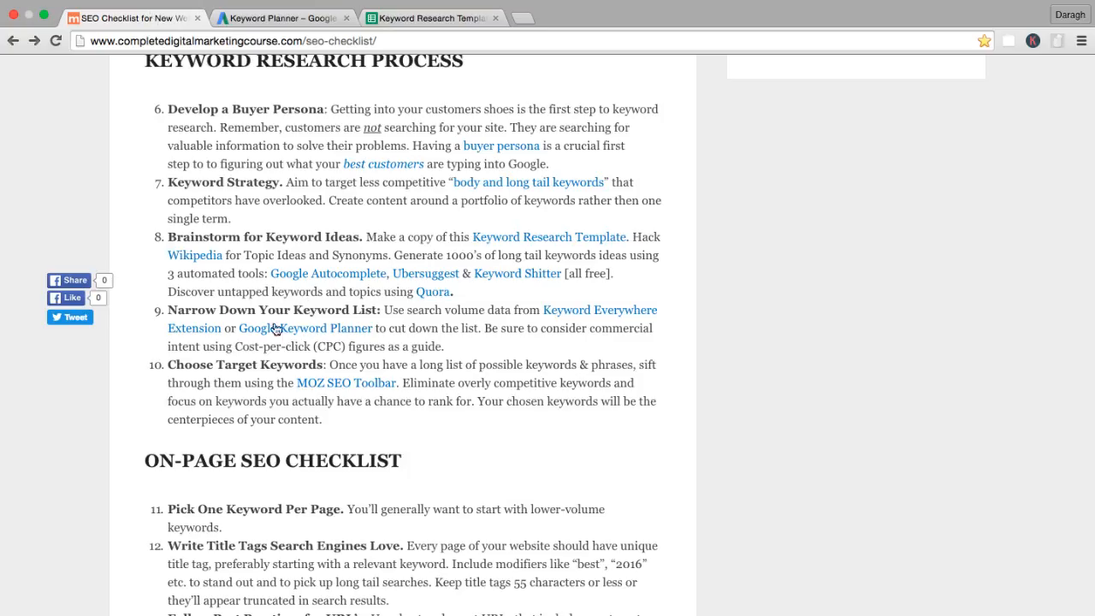
{"action": "left_click", "coordinate": [282, 18]}
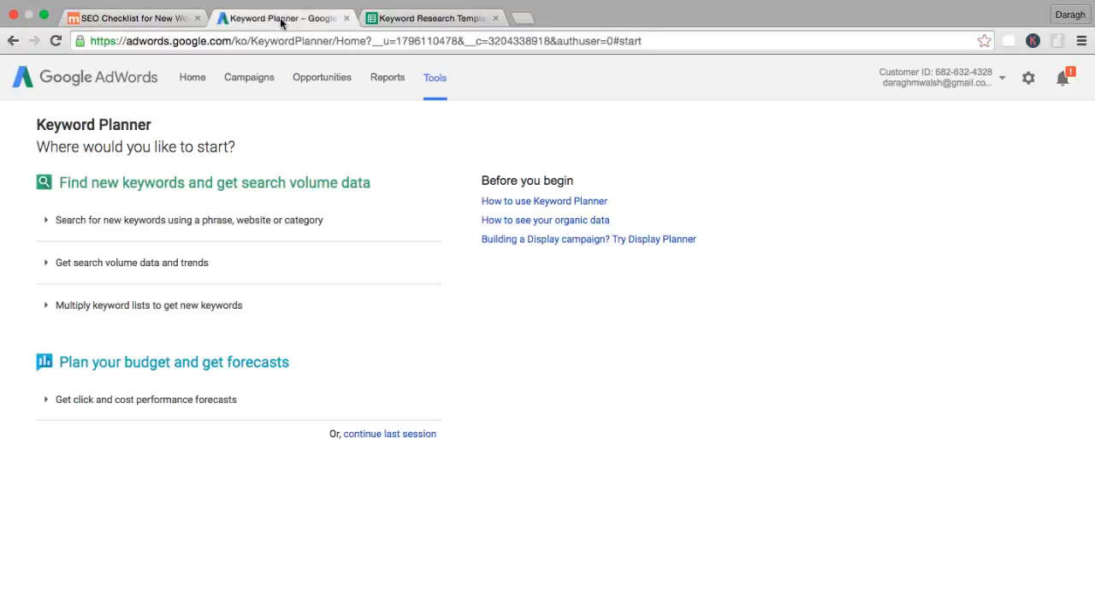
Enter seo as the product or service for a new keyword search in Keyword Planner.
{"action": "left_click", "coordinate": [47, 220]}
{"action": "left_click", "coordinate": [116, 305]}
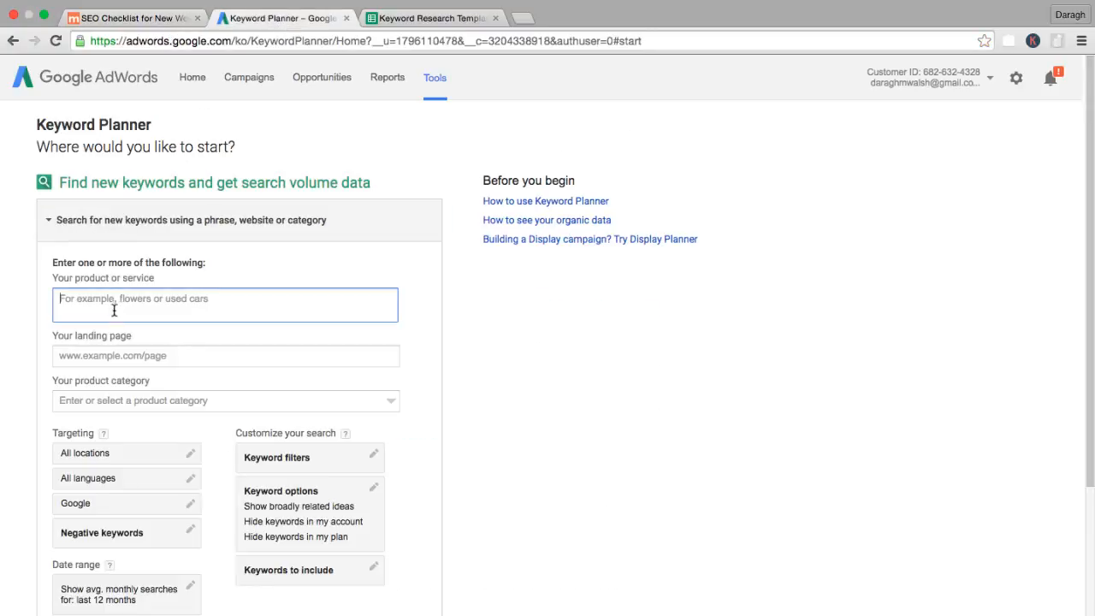
{"action": "type", "text": "seo"}
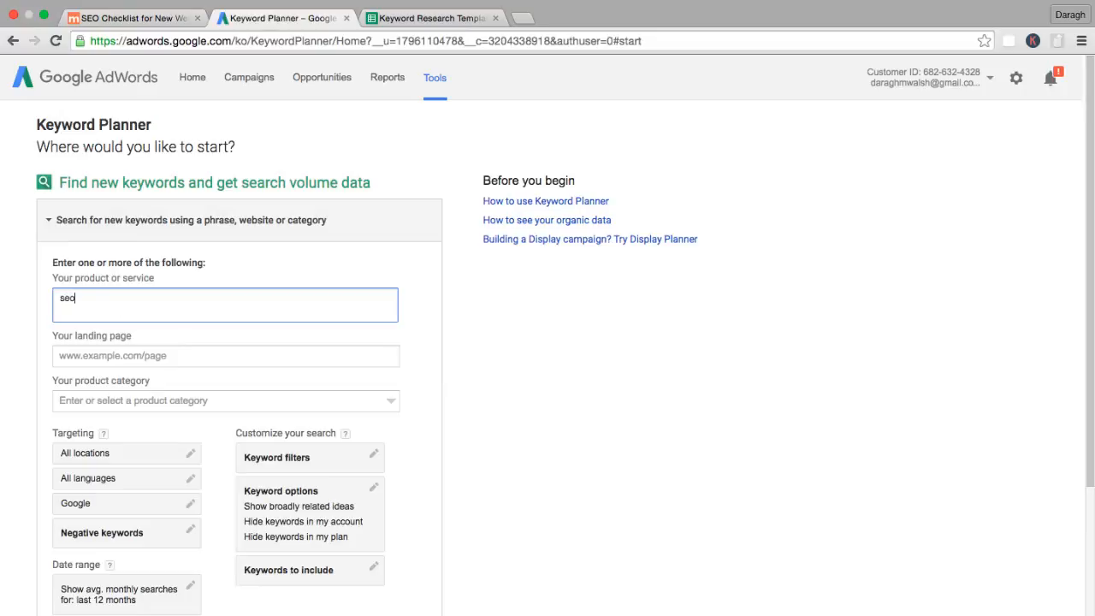
Glance at the search volume data and trends form, and reopen the new keyword search form.
{"action": "left_click", "coordinate": [53, 224]}
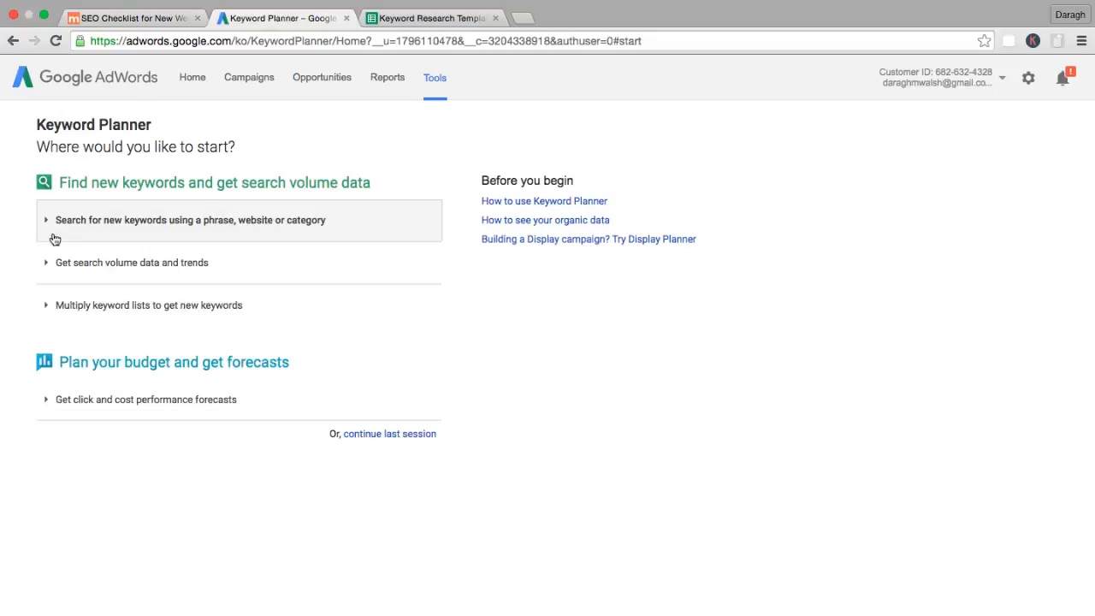
{"action": "left_click", "coordinate": [49, 265]}
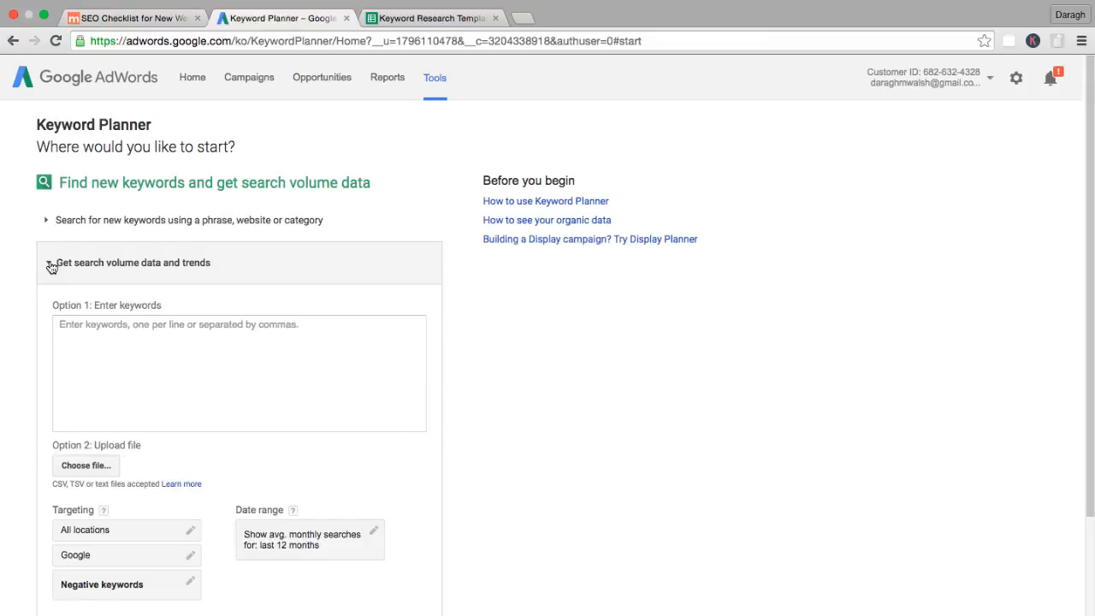
{"action": "left_click", "coordinate": [49, 263]}
{"action": "left_click", "coordinate": [49, 222]}
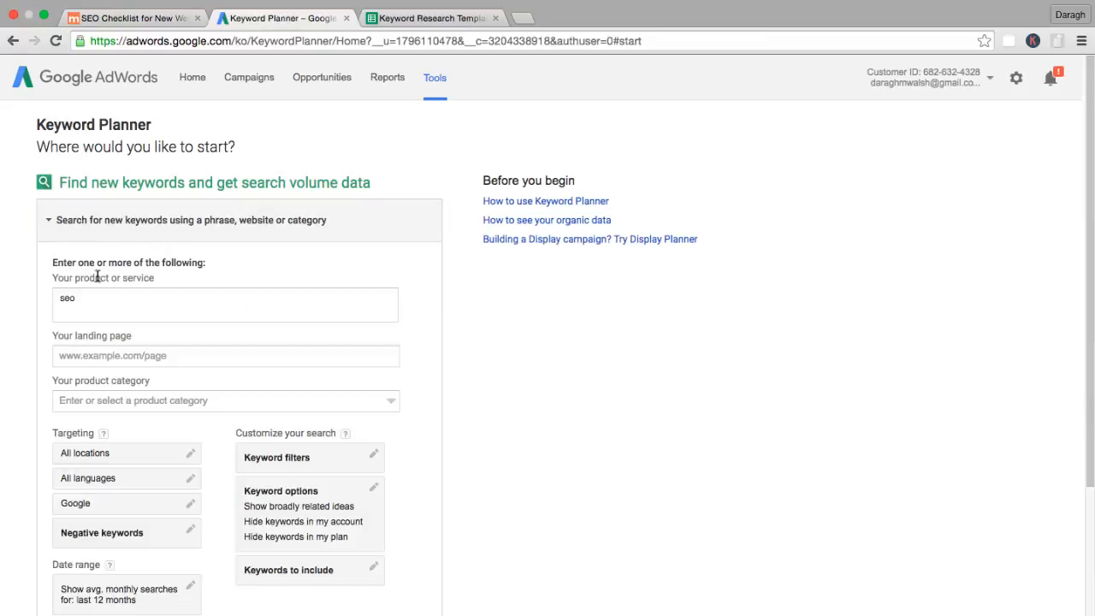
Get keyword ideas for seo and review the monthly searches, competition and suggested bids of the related keywords.
{"action": "left_click", "coordinate": [97, 302]}
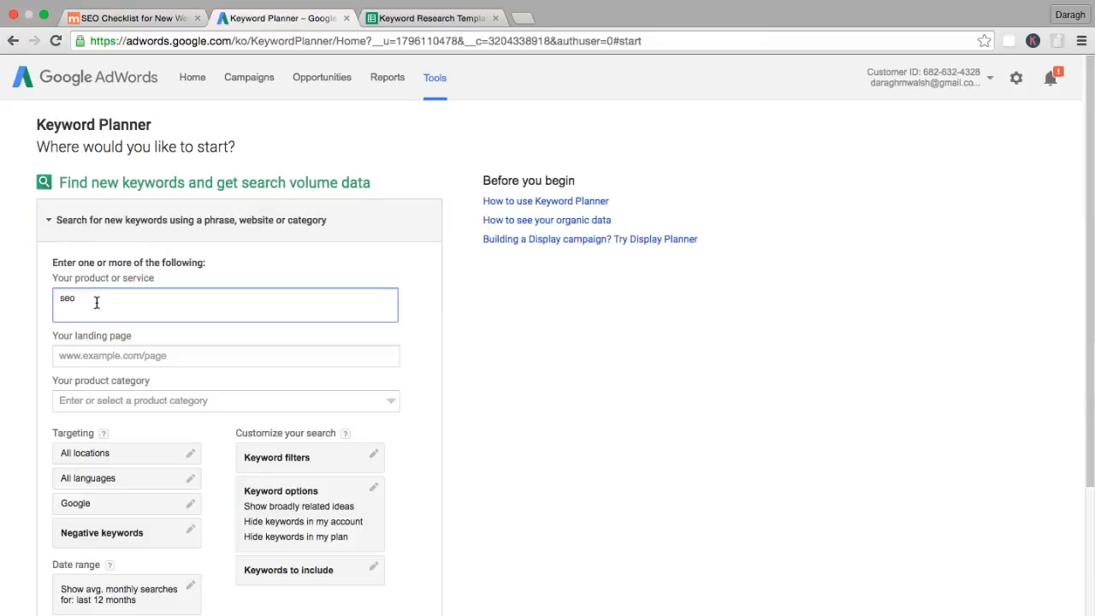
{"action": "scroll", "coordinate": [97, 302], "scroll_direction": "down", "scroll_amount": 2}
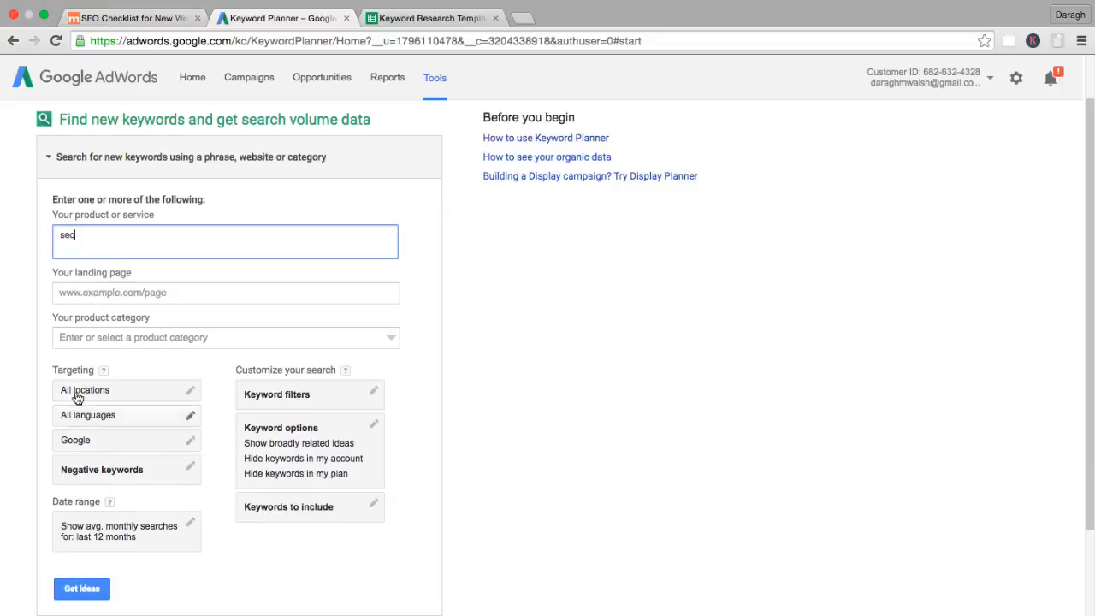
{"action": "left_click", "coordinate": [81, 588]}
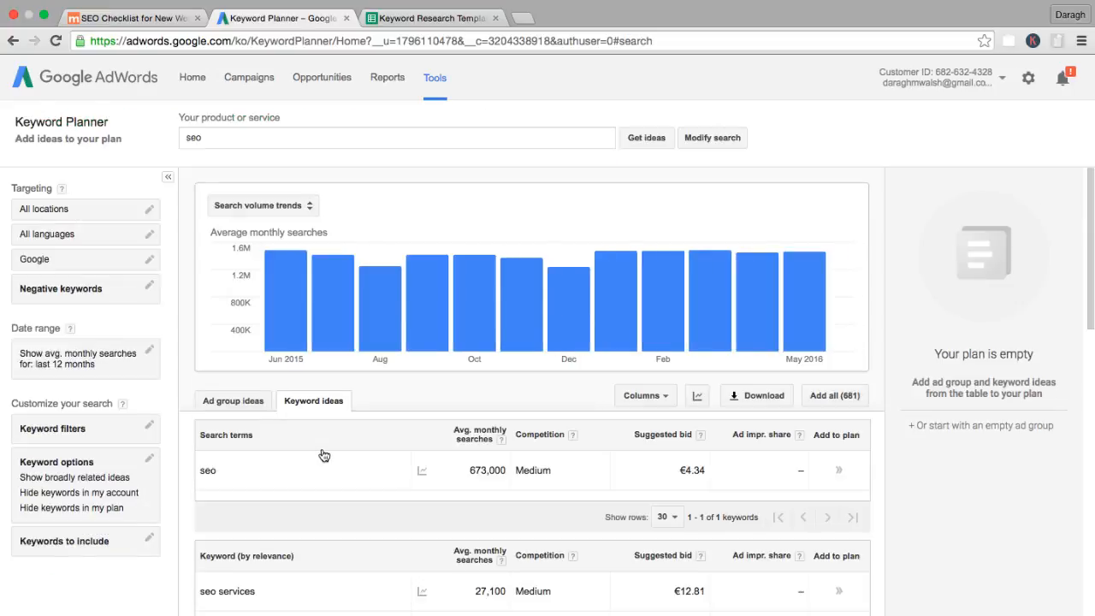
{"action": "scroll", "coordinate": [324, 399], "scroll_direction": "down", "scroll_amount": 5}
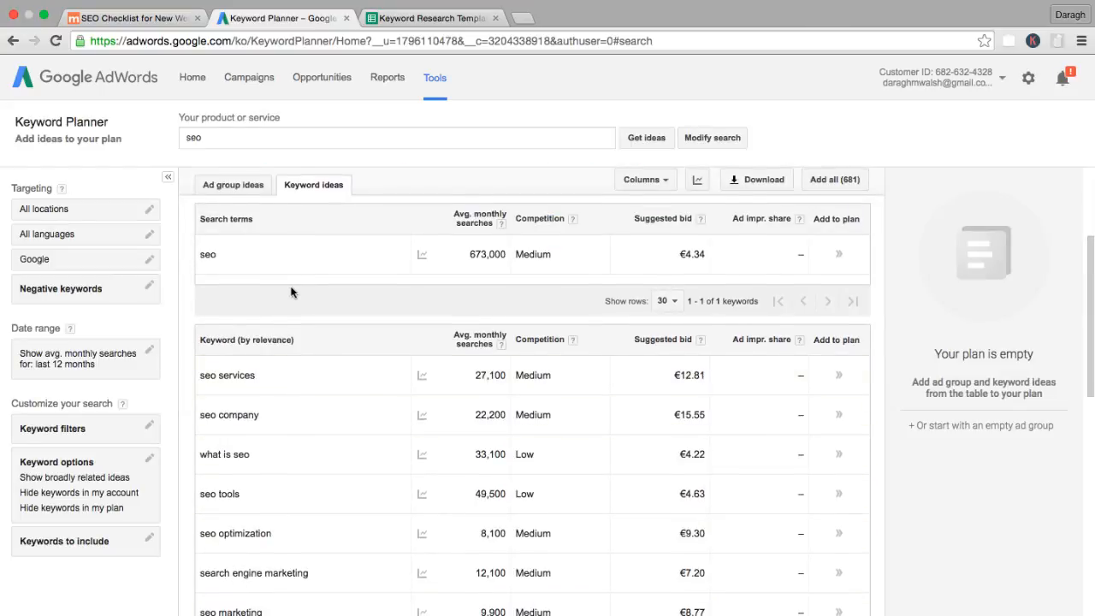
{"action": "scroll", "coordinate": [291, 293], "scroll_direction": "up", "scroll_amount": 2}
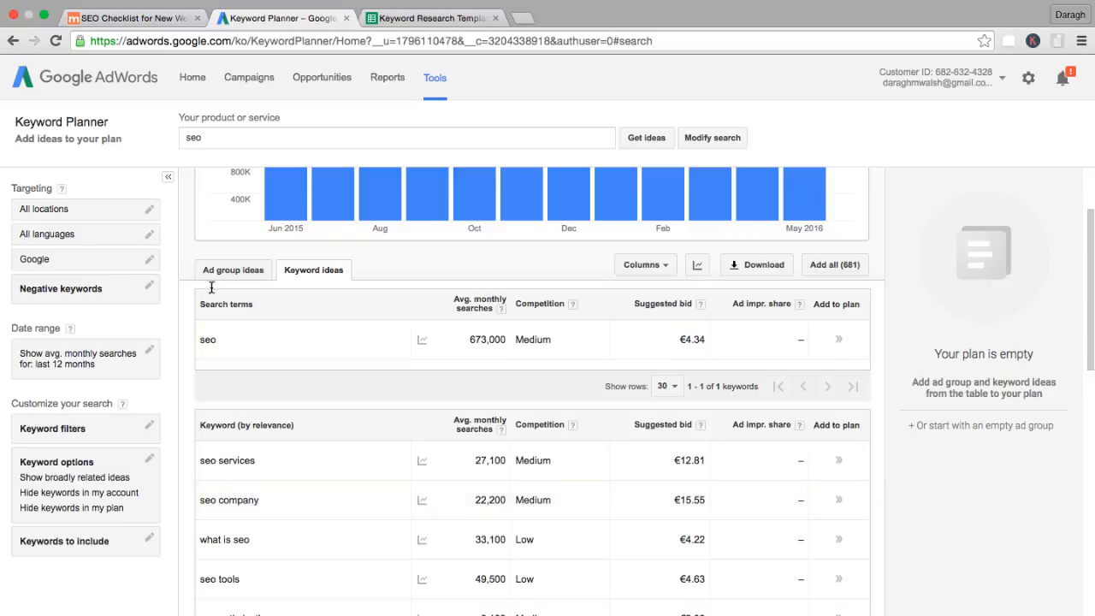
Go back to the Keyword Planner start page, expand the search volume data and trends form, and switch to the Keyword Research Template.
{"action": "left_click", "coordinate": [13, 42]}
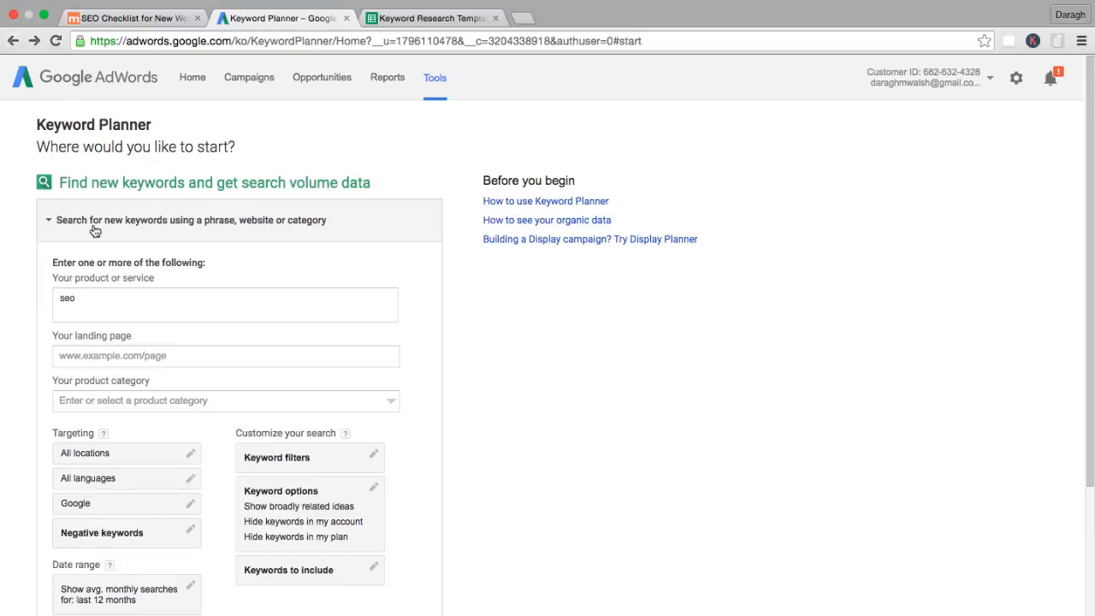
{"action": "left_click", "coordinate": [60, 220]}
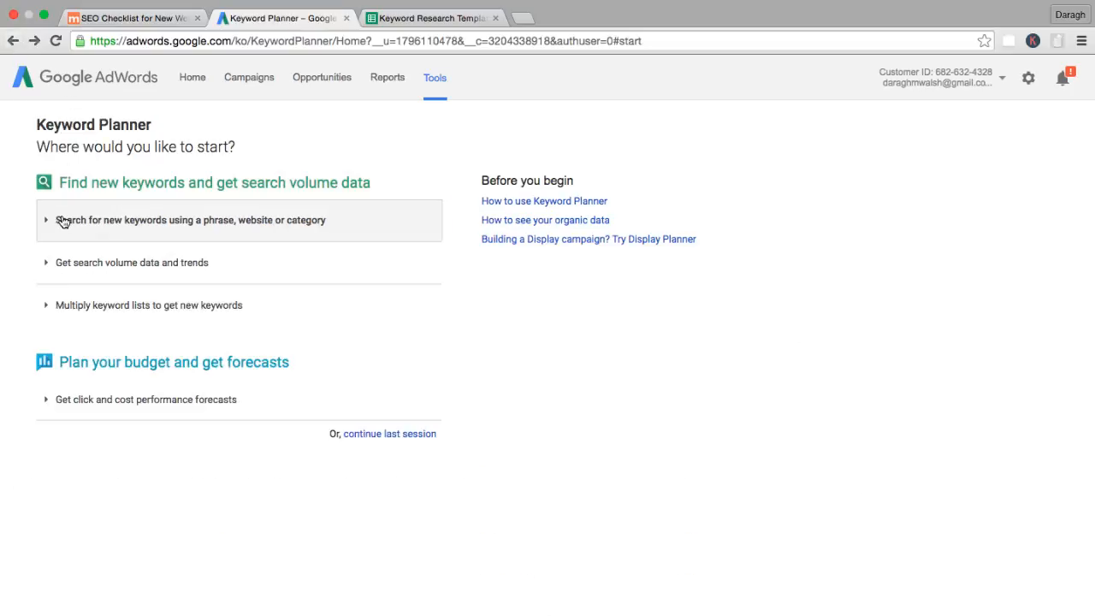
{"action": "left_click", "coordinate": [61, 264]}
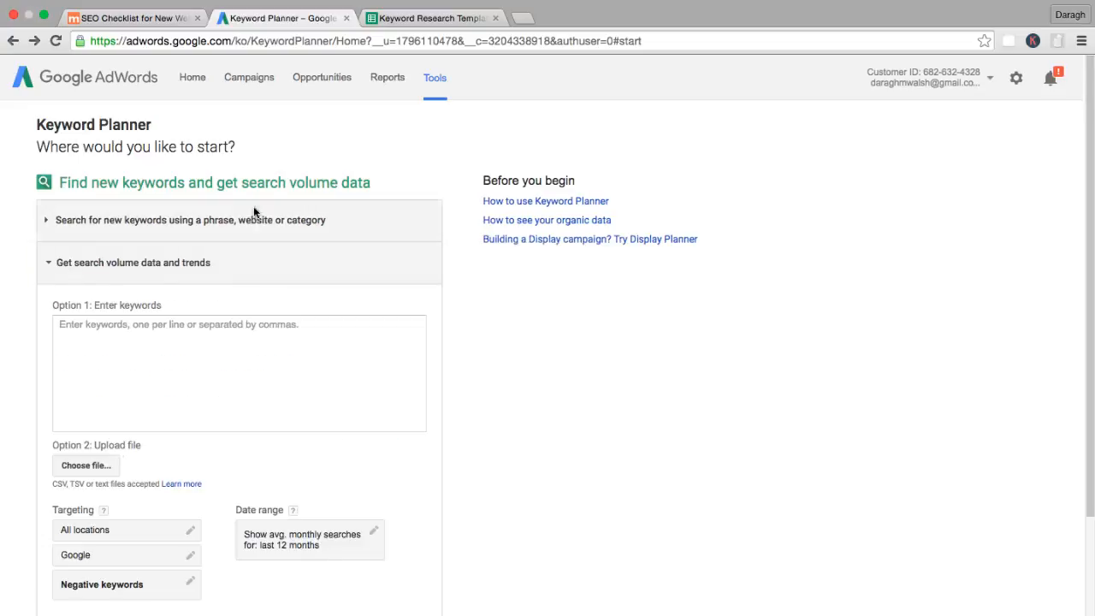
{"action": "left_click", "coordinate": [402, 18]}
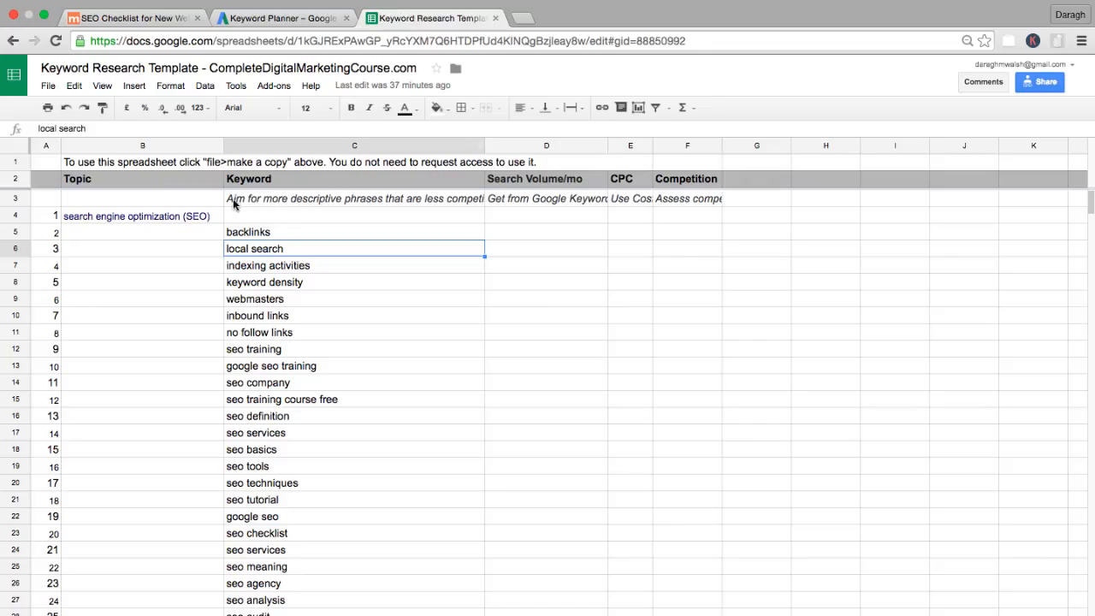
Copy the SEO keywords from backlinks to seo audit checklist pdf into Keyword Planner's search volume keyword list.
{"action": "left_click_drag", "start_coordinate": [248, 236], "coordinate": [274, 489]}
{"action": "key", "text": "super+c"}
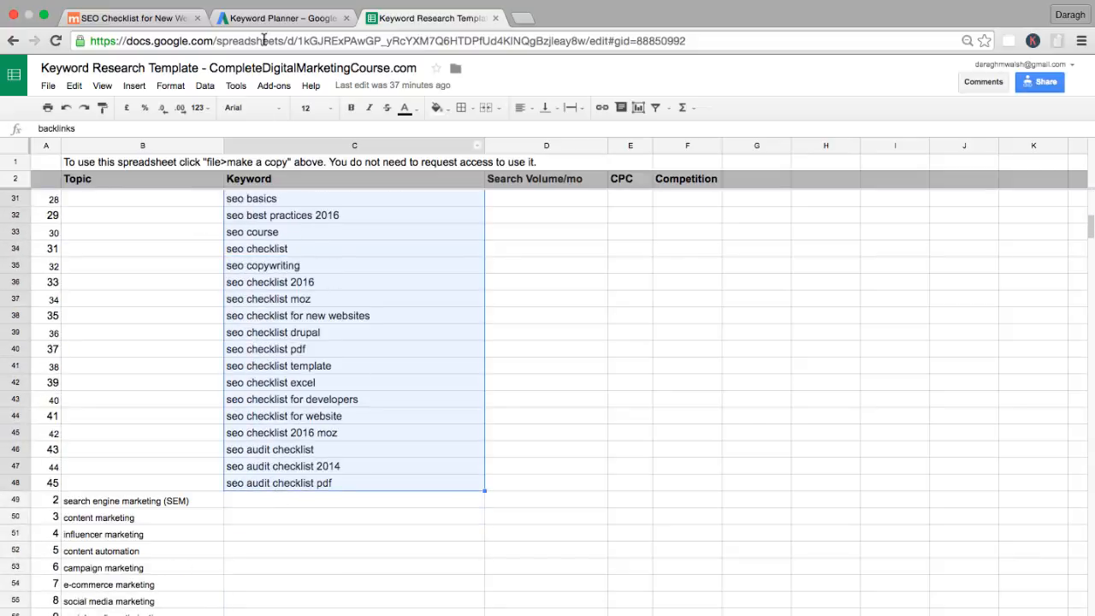
{"action": "left_click", "coordinate": [274, 18]}
{"action": "left_click", "coordinate": [114, 328]}
{"action": "key", "text": "super+v"}
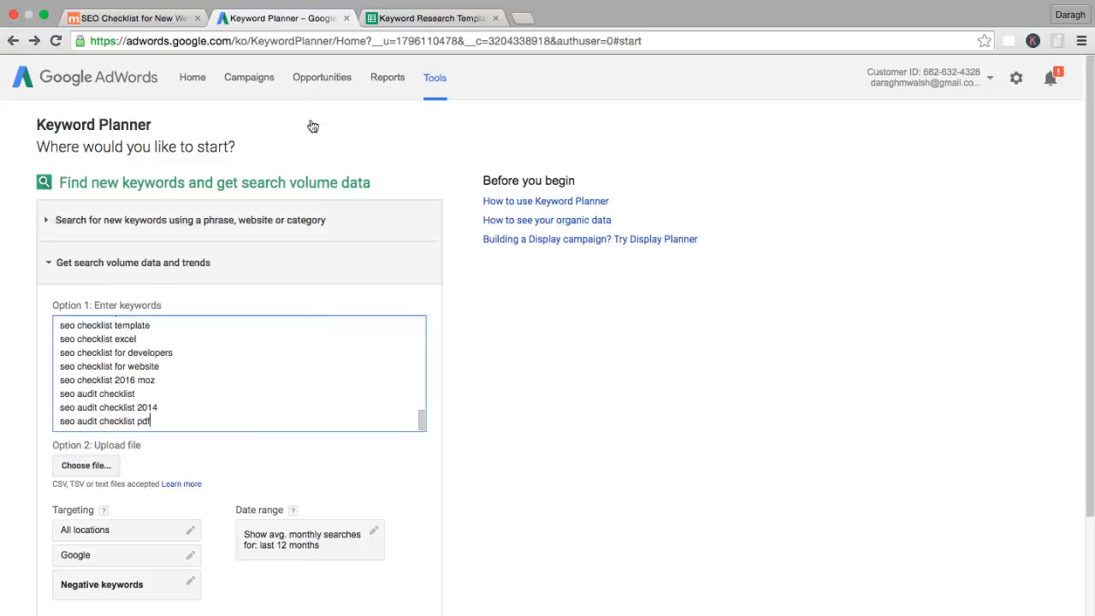
Copy the template's topics from search engine marketing (SEM) to email marketing and append them to the Keyword Planner keyword list.
{"action": "left_click", "coordinate": [428, 17]}
{"action": "scroll", "coordinate": [169, 457], "scroll_direction": "down", "scroll_amount": 2}
{"action": "scroll", "coordinate": [168, 456], "scroll_direction": "down", "scroll_amount": 2}
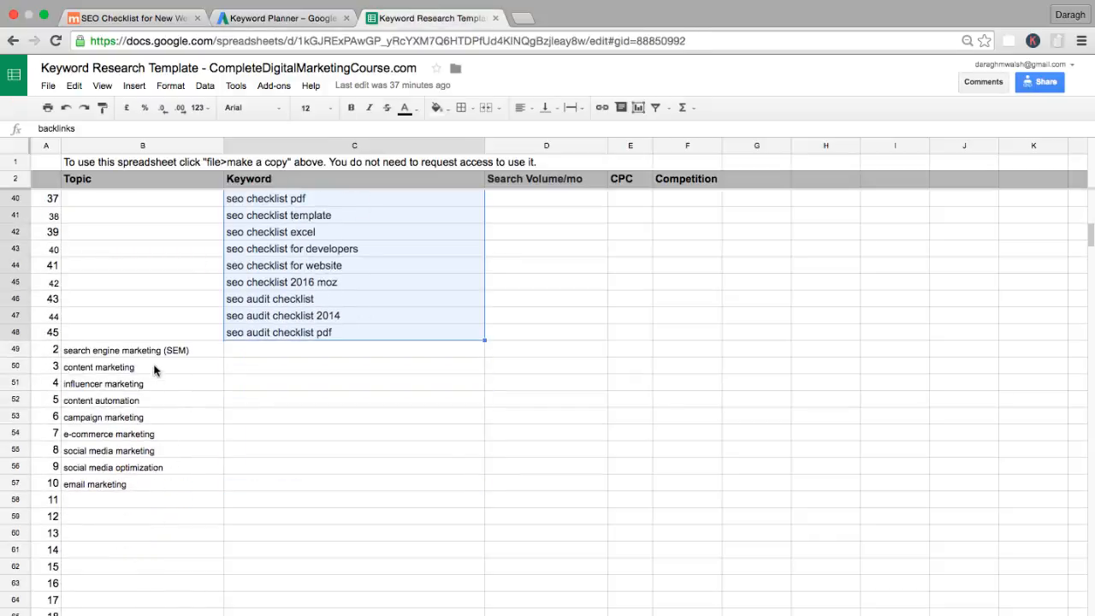
{"action": "left_click_drag", "start_coordinate": [158, 353], "coordinate": [150, 489]}
{"action": "key", "text": "super+c"}
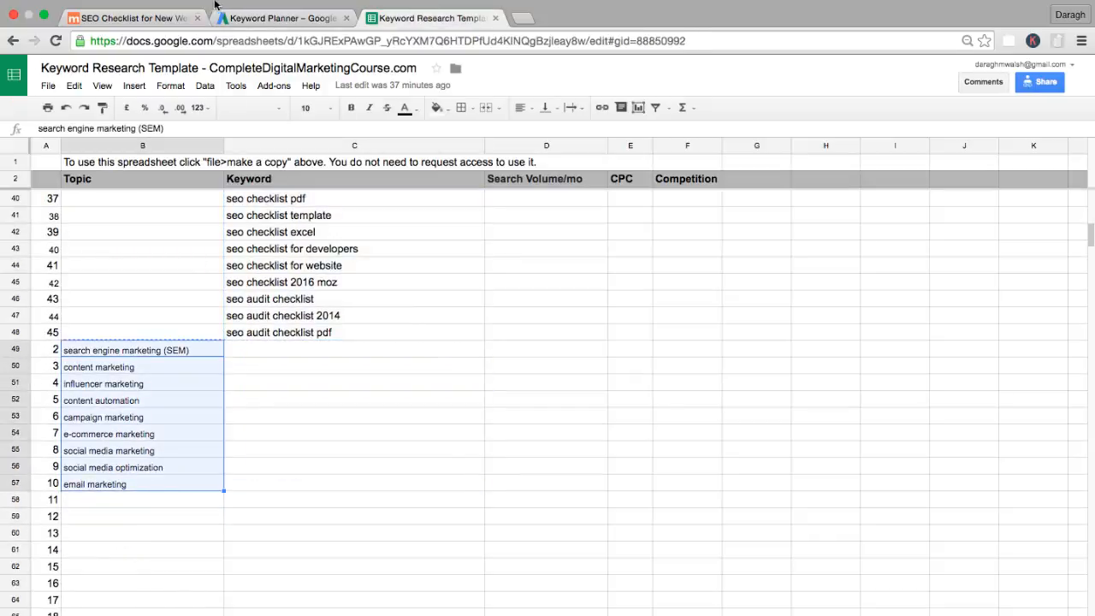
{"action": "left_click", "coordinate": [282, 18]}
{"action": "key", "text": "Return"}
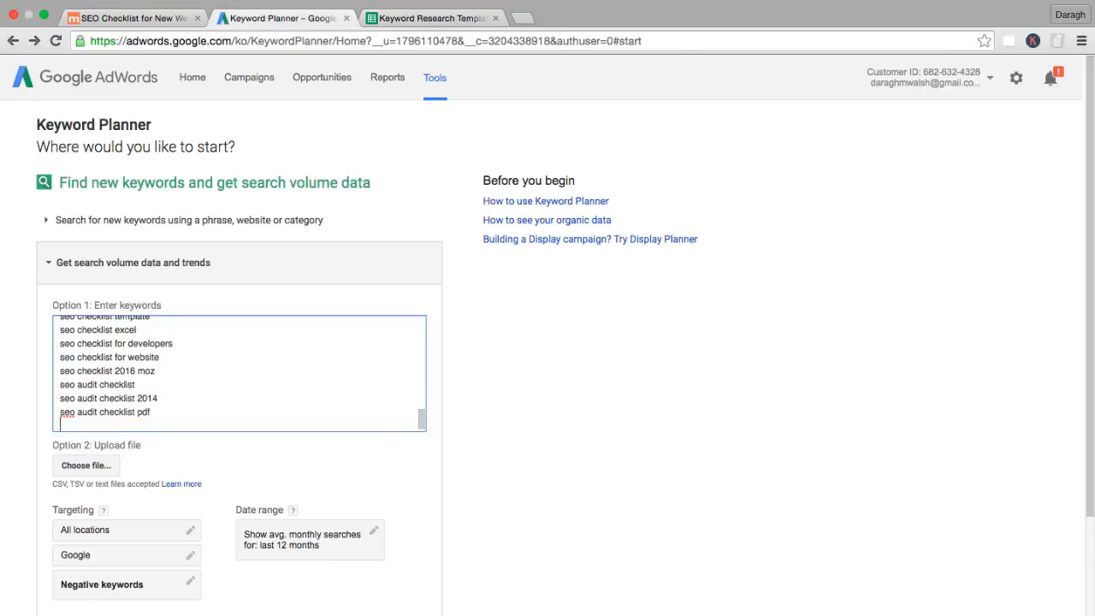
{"action": "key", "text": "super+v"}
Copy the topic search engine optimization (SEO) from the template and append it to the end of the Keyword Planner keyword list.
{"action": "left_click", "coordinate": [392, 18]}
{"action": "scroll", "coordinate": [206, 326], "scroll_direction": "up", "scroll_amount": 15}
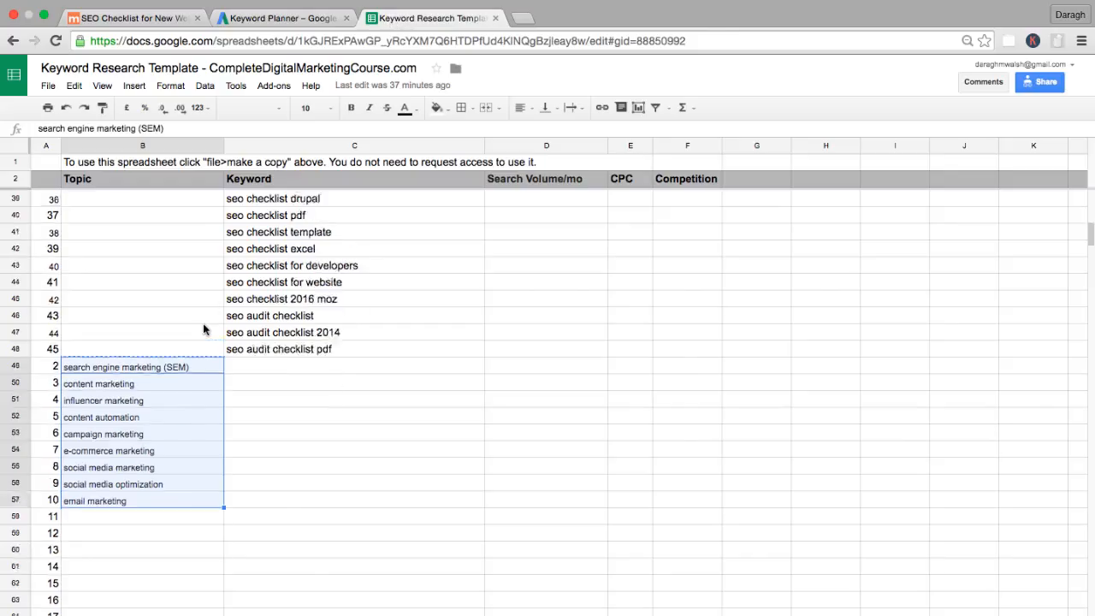
{"action": "left_click", "coordinate": [174, 221]}
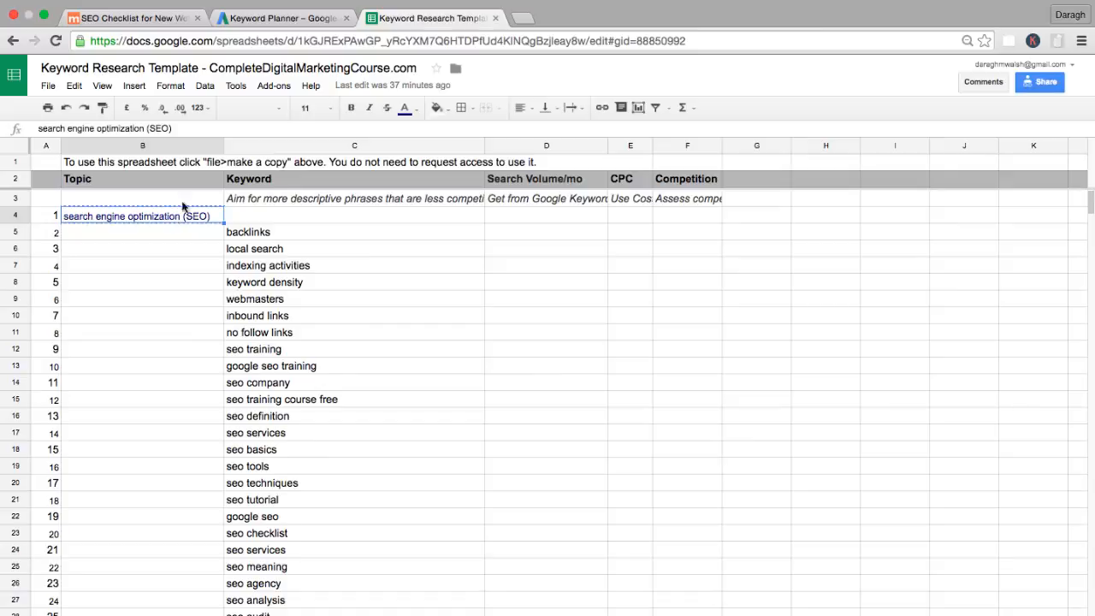
{"action": "left_click", "coordinate": [287, 19]}
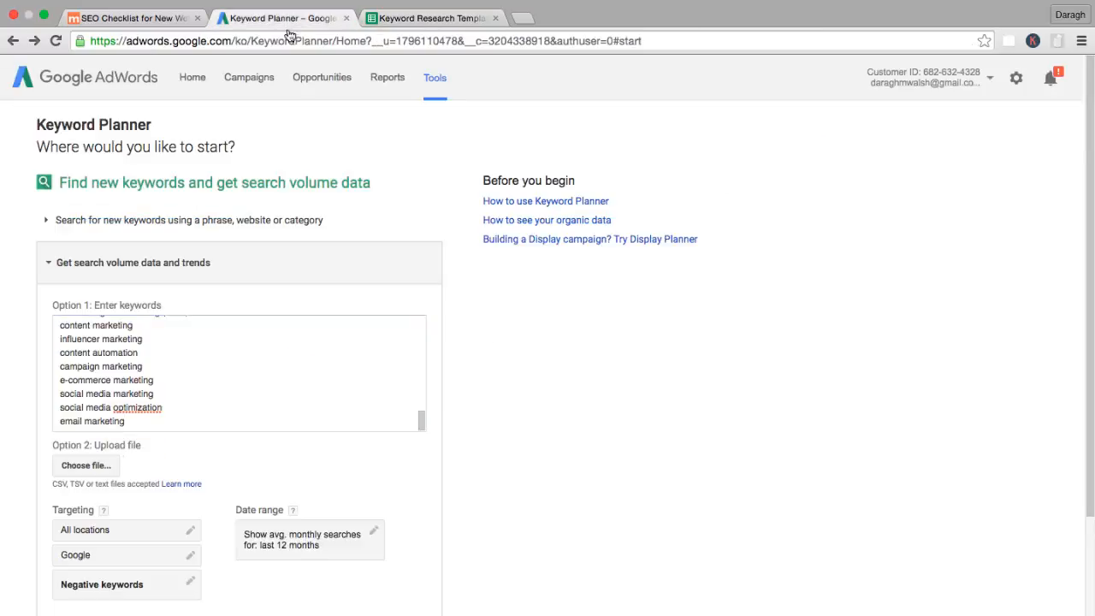
{"action": "left_click", "coordinate": [167, 420]}
{"action": "key", "text": "Return"}
{"action": "key", "text": "super+v"}
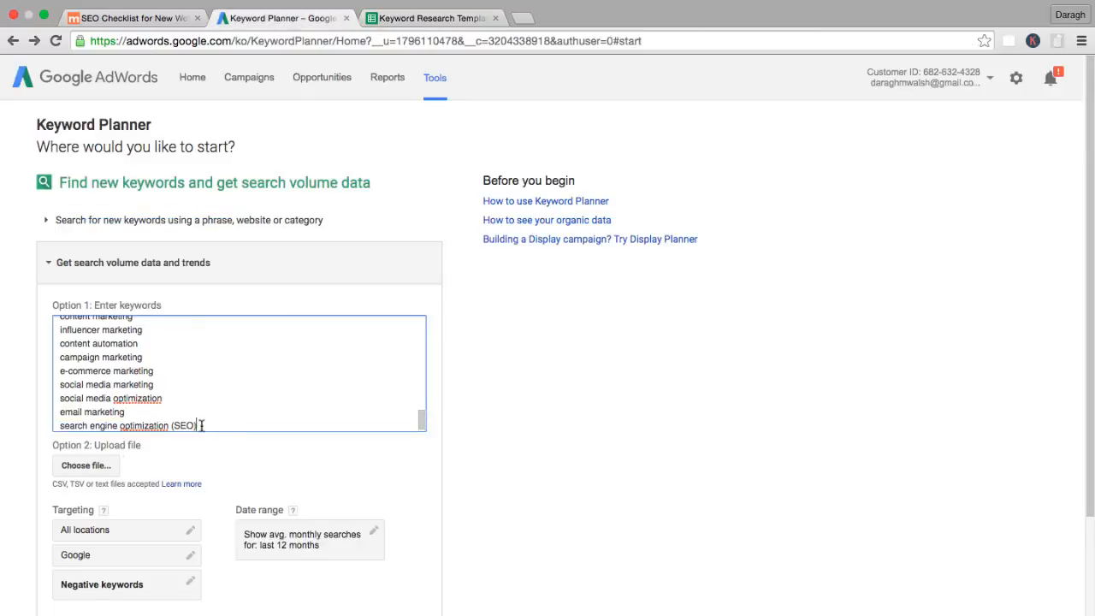
Split SEO off the search engine optimization entry onto its own line without parentheses.
{"action": "left_click_drag", "start_coordinate": [199, 426], "coordinate": [171, 426]}
{"action": "key", "text": "super+x"}
{"action": "key", "text": "Return"}
{"action": "key", "text": "super+v"}
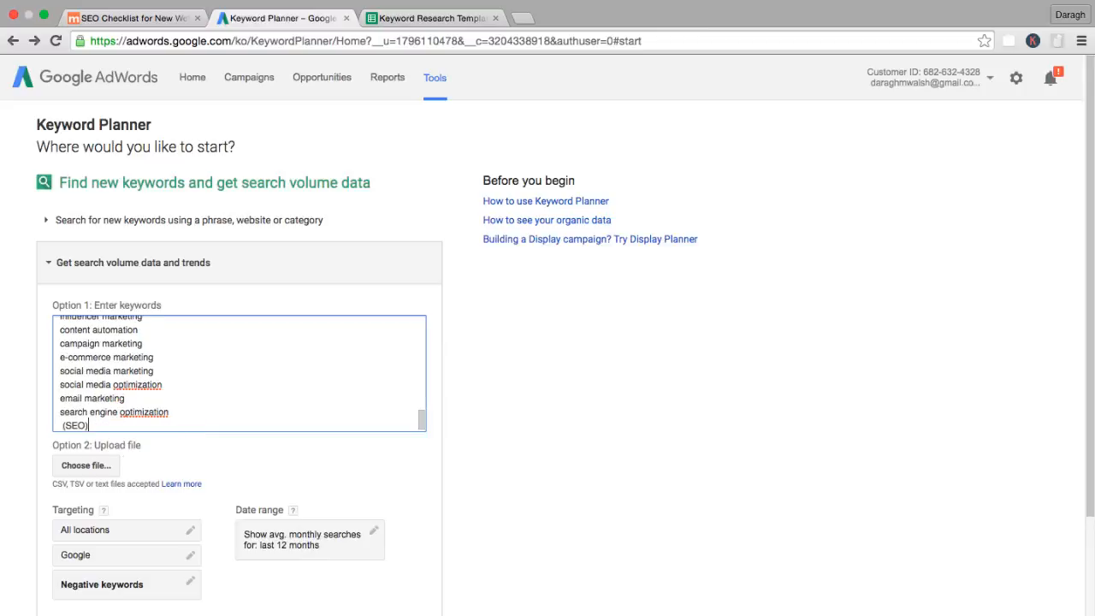
{"action": "left_click", "coordinate": [64, 425]}
{"action": "key", "text": "BackSpace"}
{"action": "key", "text": "BackSpace"}
{"action": "key", "text": "BackSpace"}
{"action": "left_click", "coordinate": [82, 425]}
{"action": "key", "text": "BackSpace"}
Cut (SEM) from the search engine marketing entry and add SEM without parentheses as the last keyword.
{"action": "scroll", "coordinate": [153, 405], "scroll_direction": "up", "scroll_amount": 5}
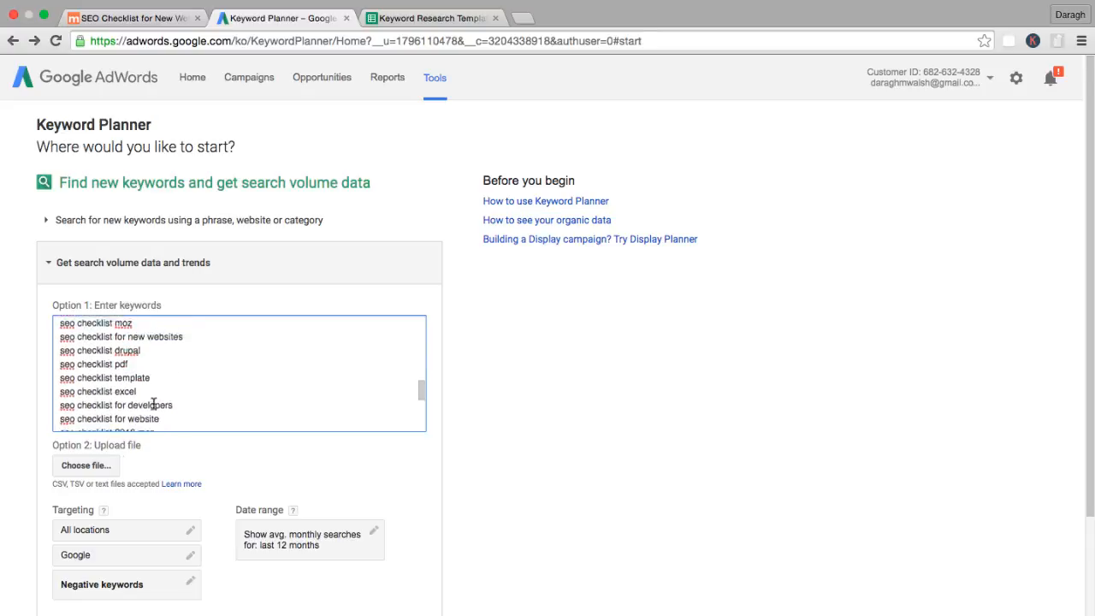
{"action": "scroll", "coordinate": [152, 405], "scroll_direction": "down", "scroll_amount": 3}
{"action": "left_click_drag", "start_coordinate": [197, 389], "coordinate": [159, 391]}
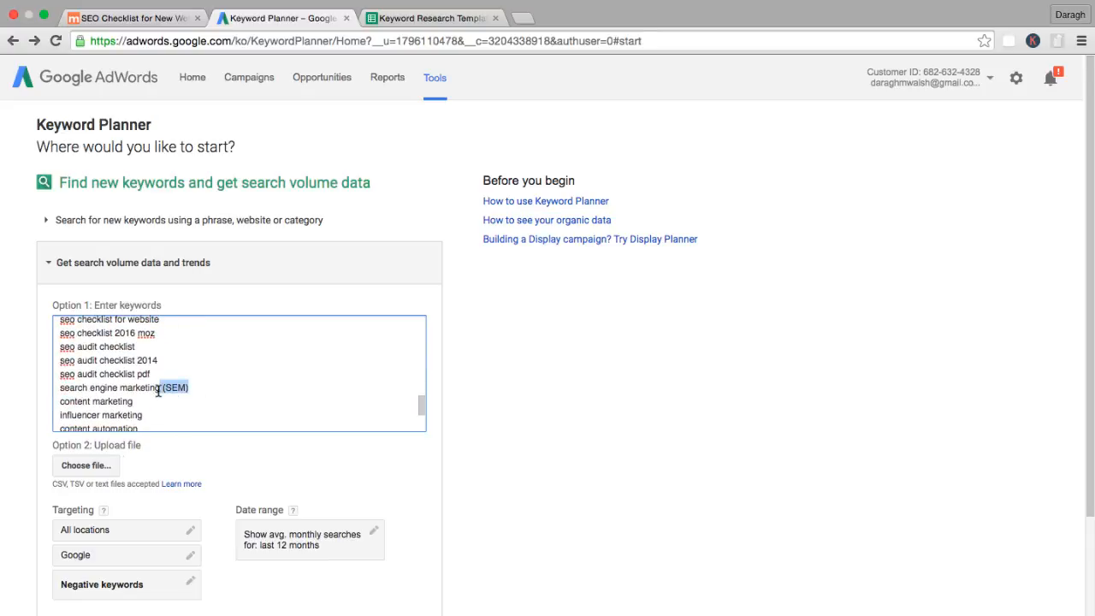
{"action": "key", "text": "BackSpace"}
{"action": "scroll", "coordinate": [208, 399], "scroll_direction": "down", "scroll_amount": 5}
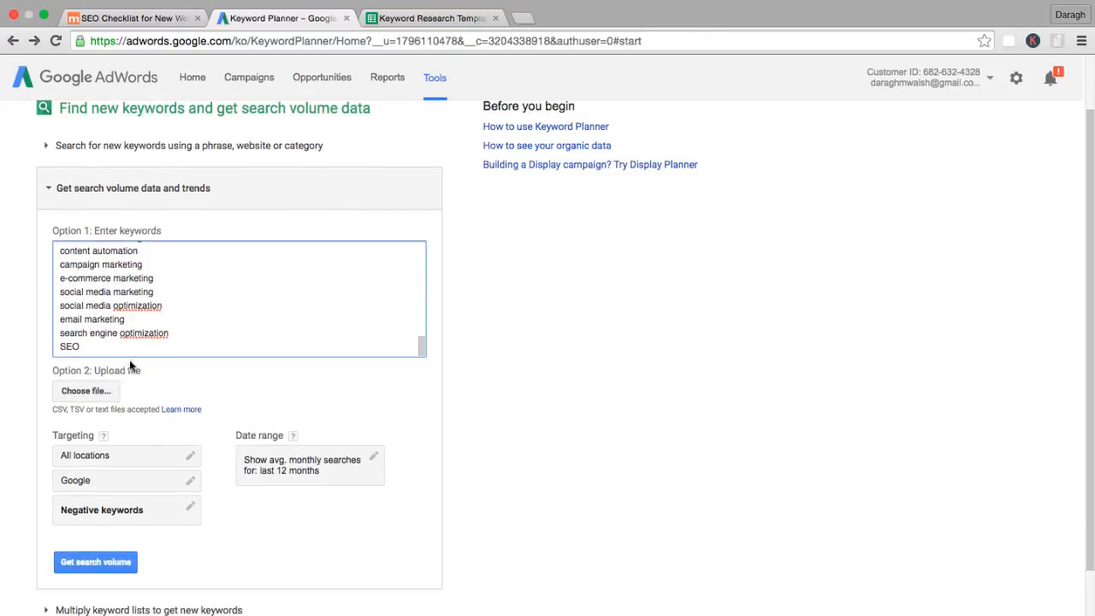
{"action": "key", "text": "Return"}
{"action": "key", "text": "super+v"}
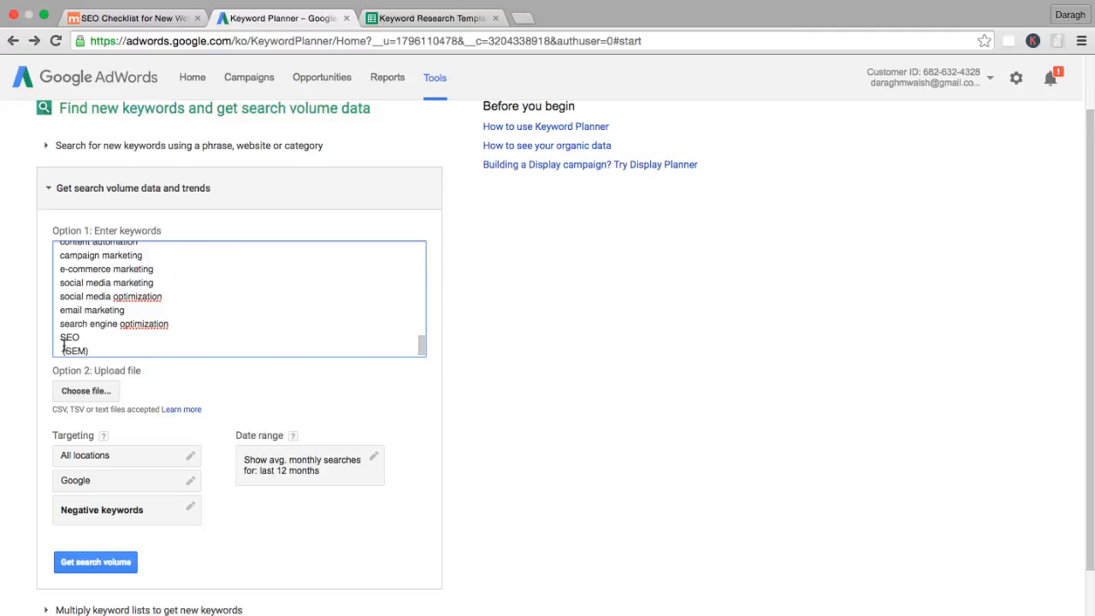
{"action": "left_click", "coordinate": [65, 350]}
{"action": "key", "text": "BackSpace"}
{"action": "key", "text": "BackSpace"}
{"action": "left_click", "coordinate": [98, 347]}
Set the targeted location to United States and save it.
{"action": "left_click", "coordinate": [107, 462]}
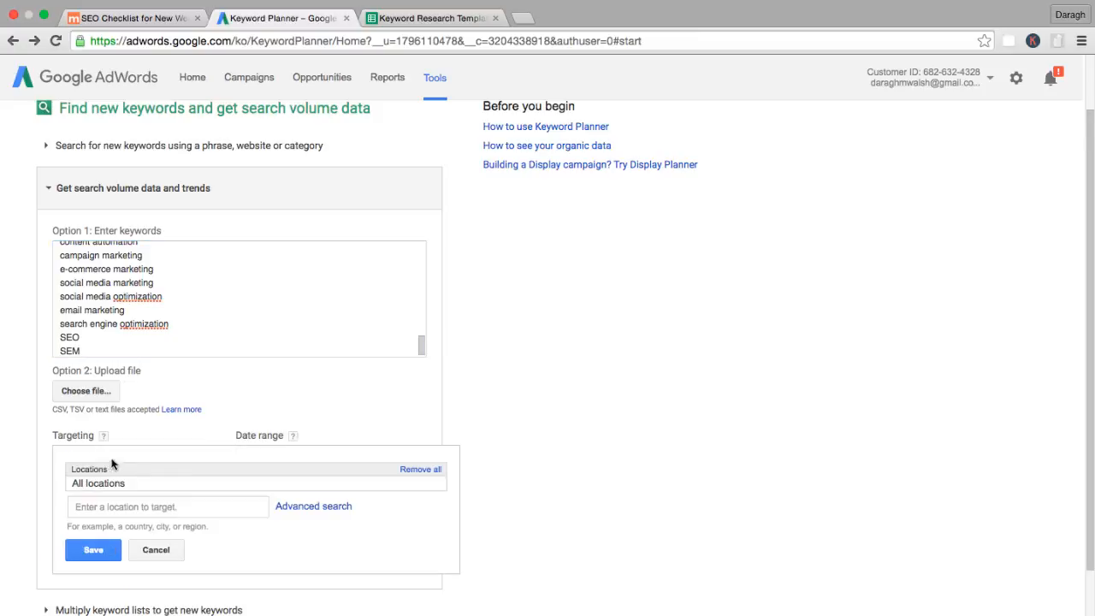
{"action": "type", "text": "untied"}
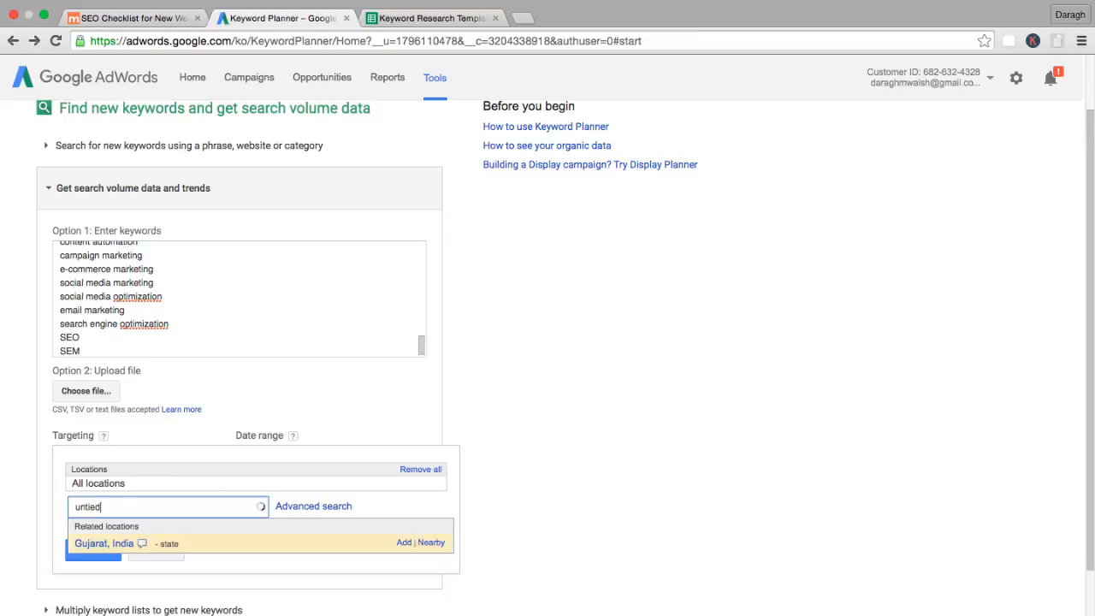
{"action": "key", "text": "BackSpace"}
{"action": "key", "text": "BackSpace"}
{"action": "key", "text": "BackSpace"}
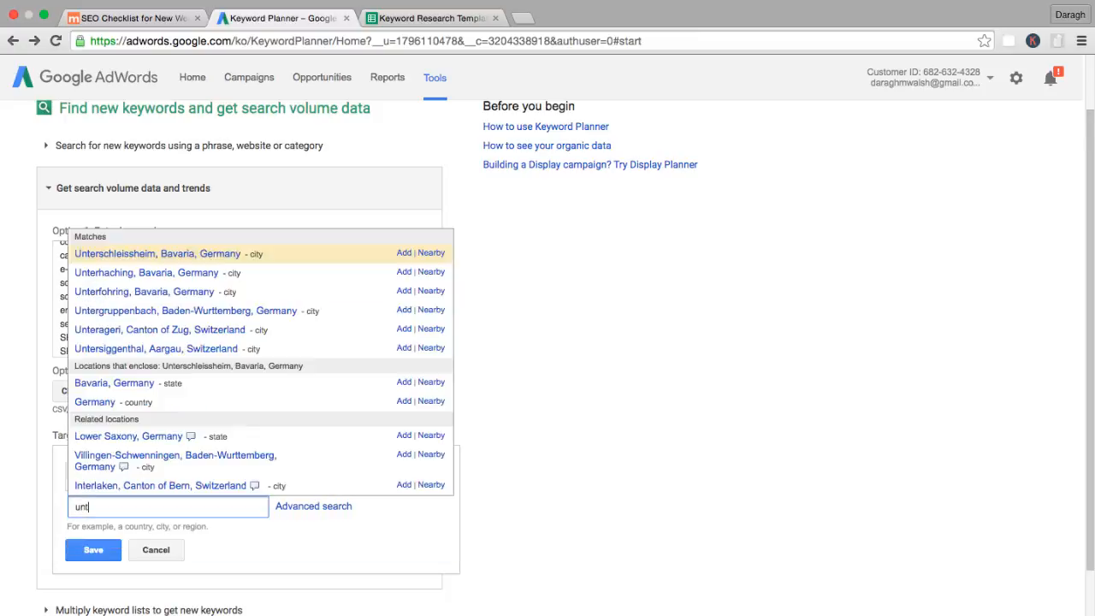
{"action": "key", "text": "BackSpace"}
{"action": "type", "text": "ited"}
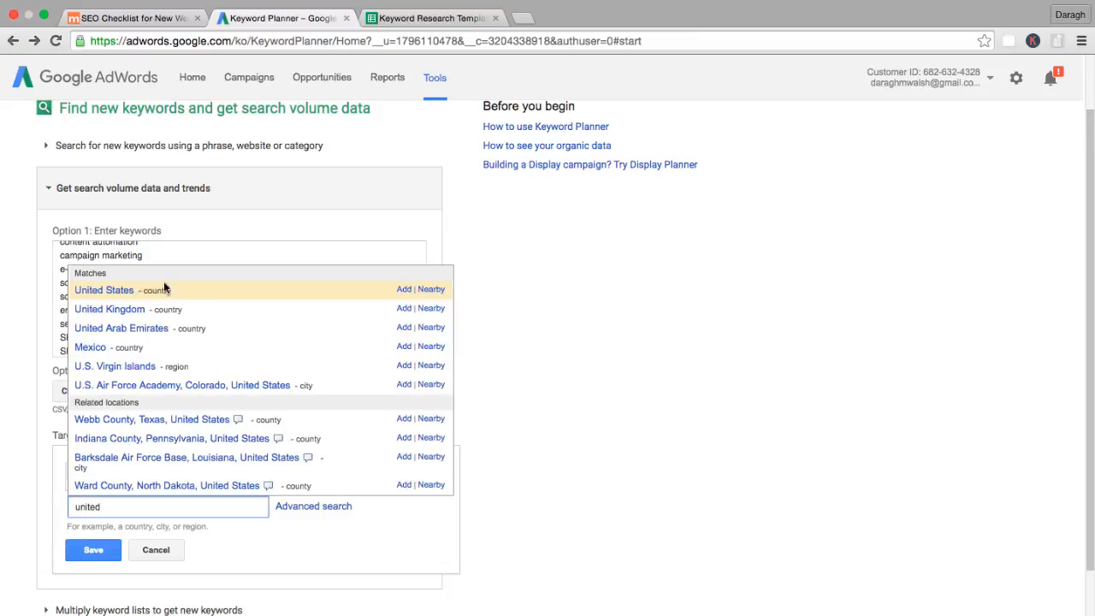
{"action": "left_click", "coordinate": [104, 290]}
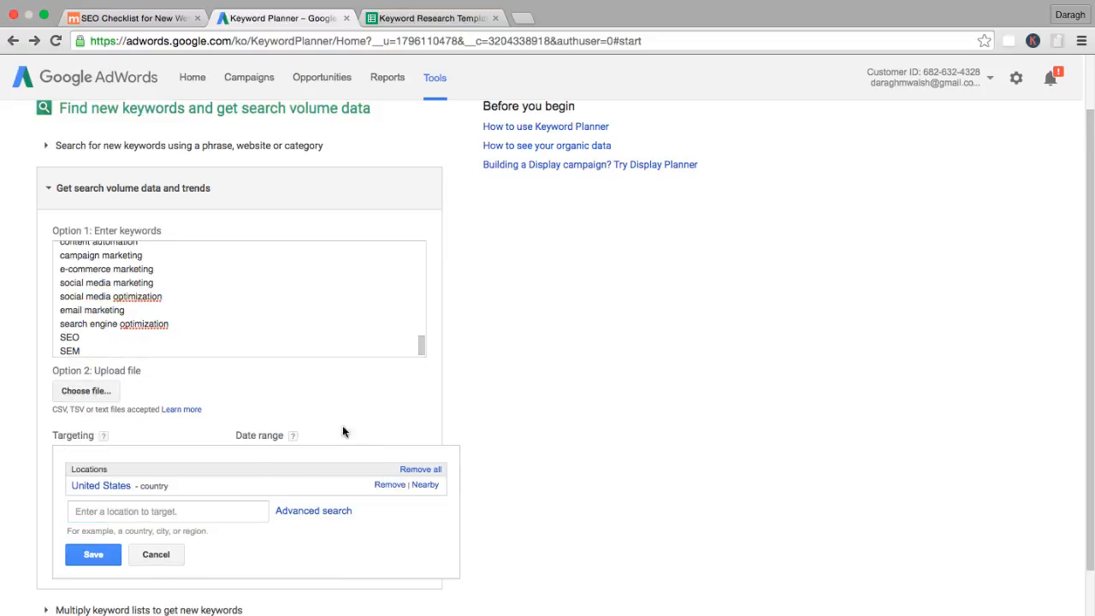
{"action": "left_click", "coordinate": [94, 555]}
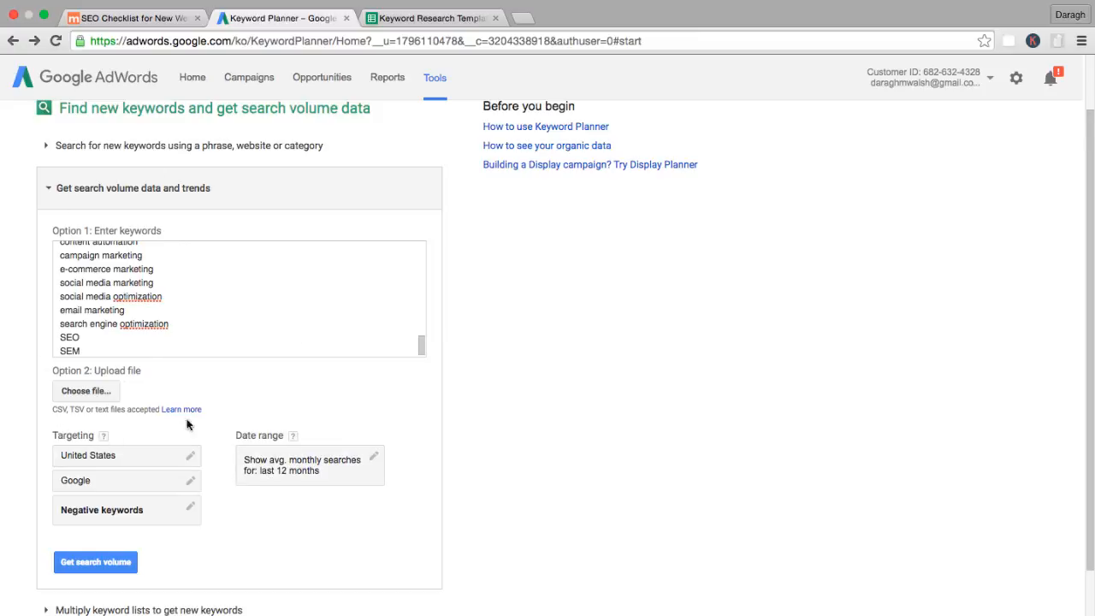
Remove United States from the targeting so all locations are covered, and save the setting.
{"action": "left_click", "coordinate": [137, 464]}
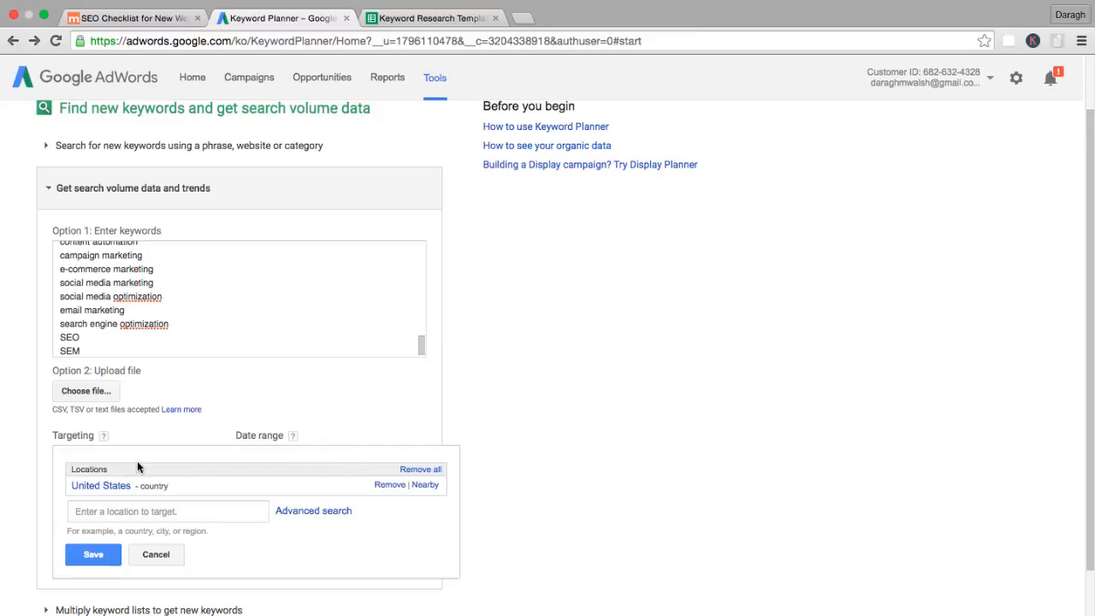
{"action": "left_click", "coordinate": [389, 485]}
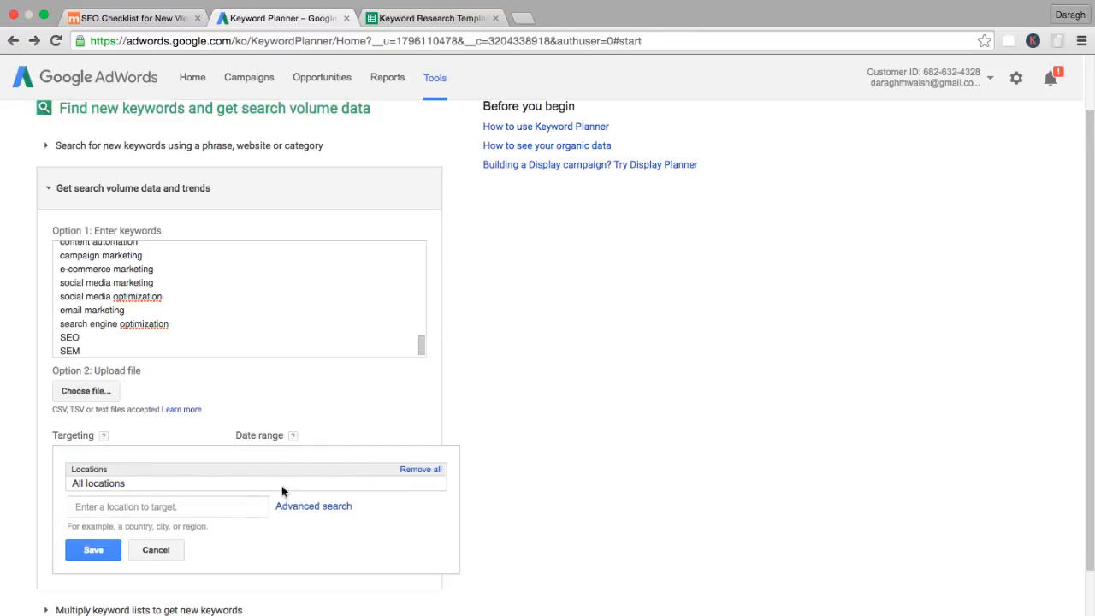
{"action": "left_click", "coordinate": [165, 550]}
{"action": "left_click", "coordinate": [163, 464]}
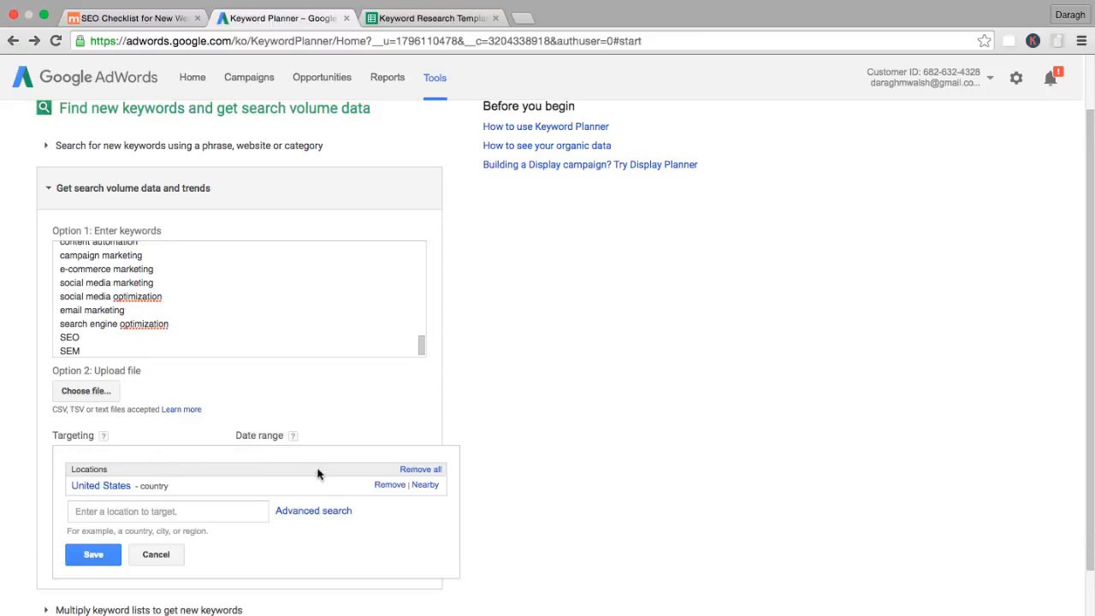
{"action": "left_click", "coordinate": [387, 486]}
{"action": "left_click", "coordinate": [90, 559]}
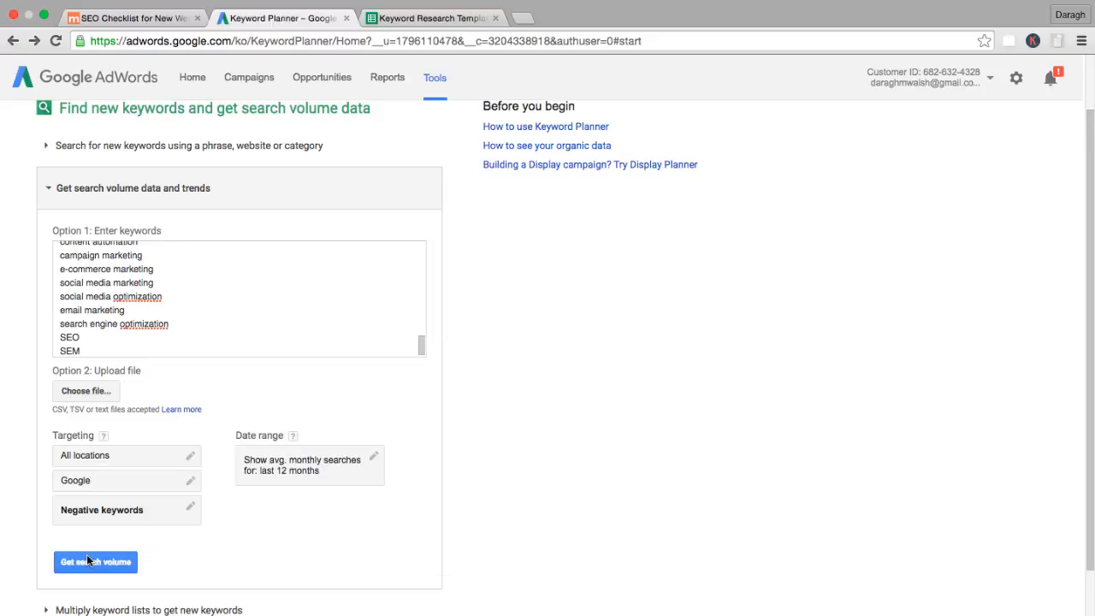
Get the search volume for the keyword list and sort the keyword ideas by highest average monthly searches.
{"action": "left_click", "coordinate": [89, 560]}
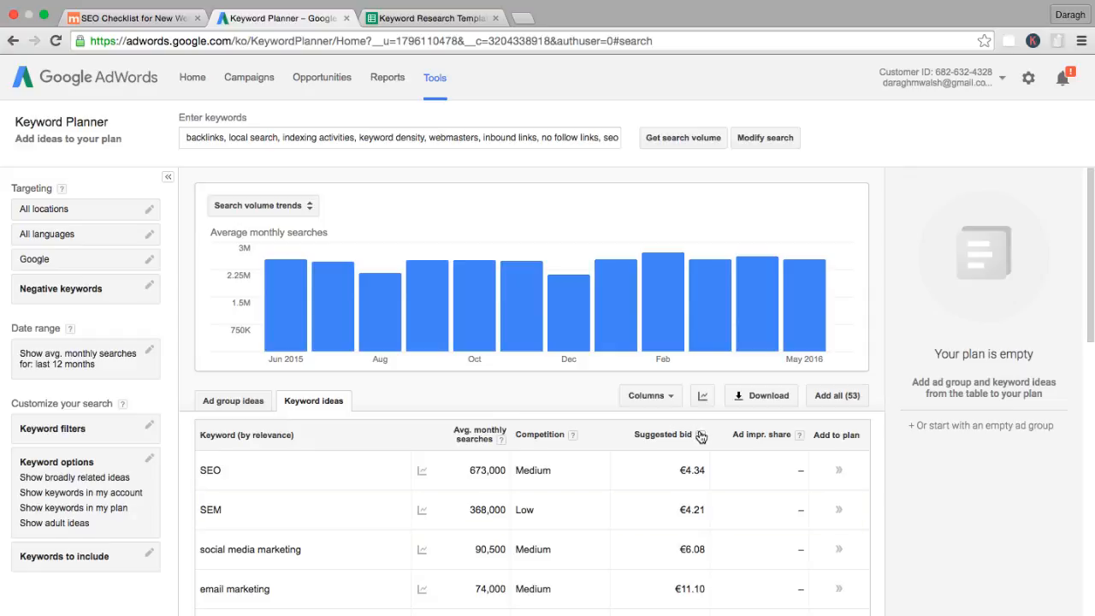
{"action": "mouse_move", "coordinate": [700, 437]}
{"action": "left_click", "coordinate": [473, 435]}
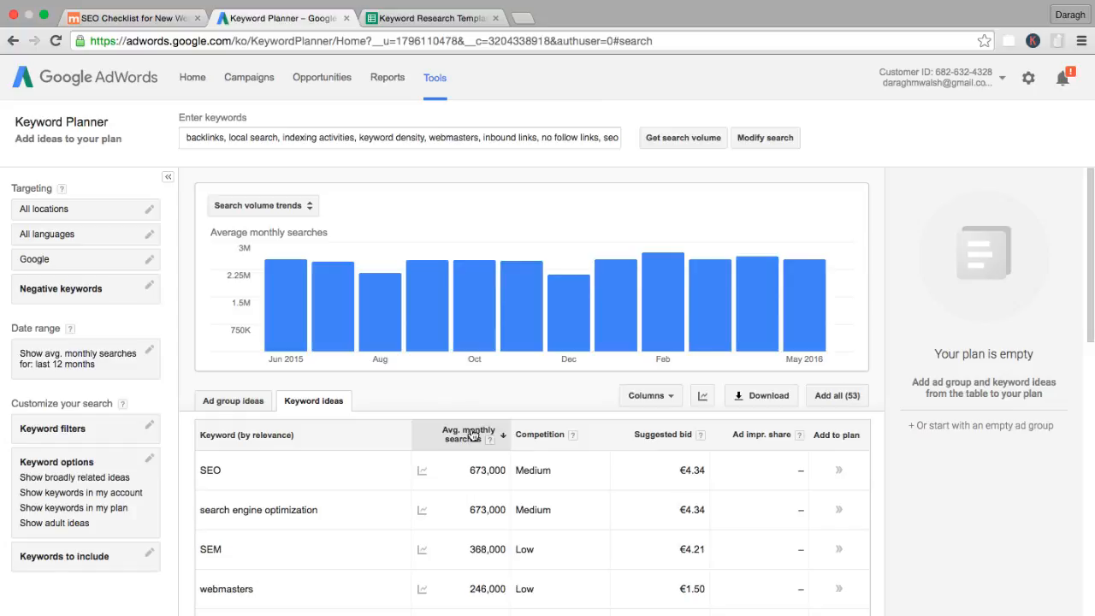
Review the average monthly searches, competition and suggested bid of the keywords down the sorted list.
{"action": "scroll", "coordinate": [381, 467], "scroll_direction": "down", "scroll_amount": 2}
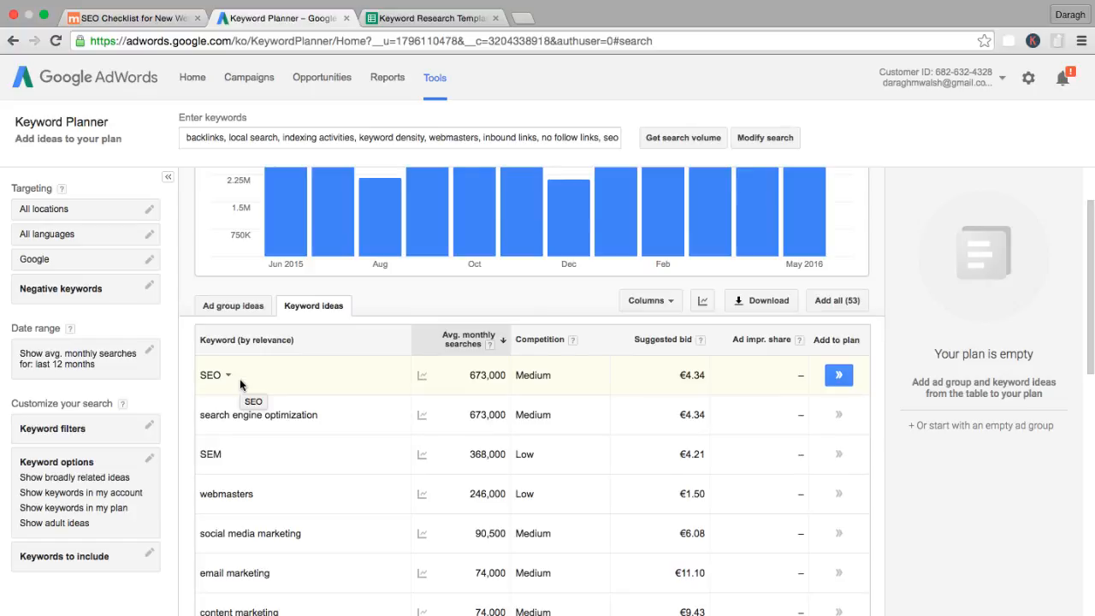
{"action": "scroll", "coordinate": [240, 386], "scroll_direction": "down", "scroll_amount": 1}
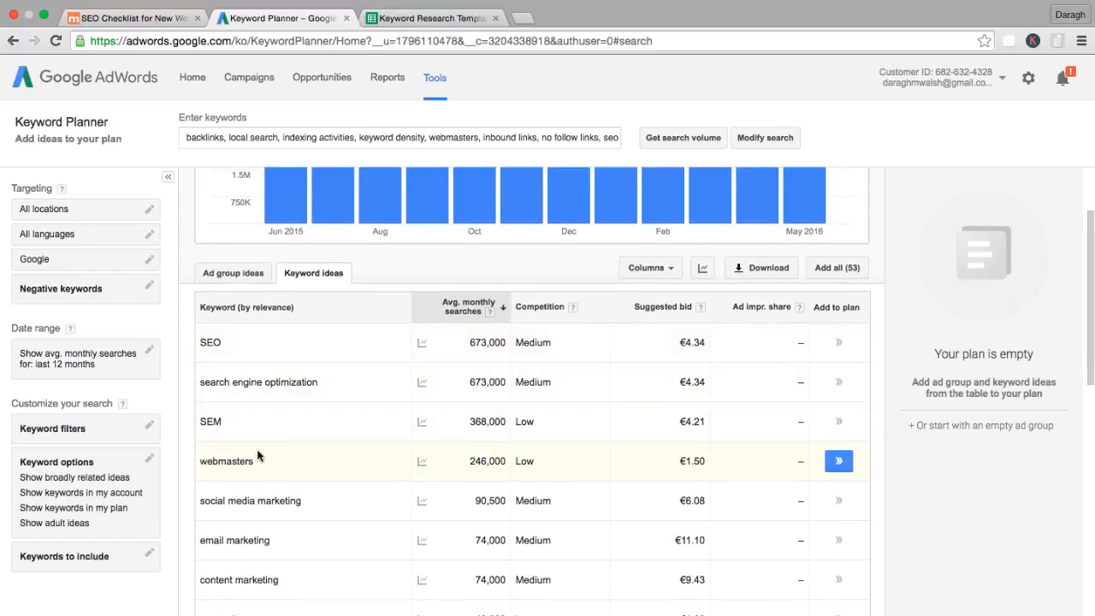
{"action": "scroll", "coordinate": [258, 457], "scroll_direction": "down", "scroll_amount": 1}
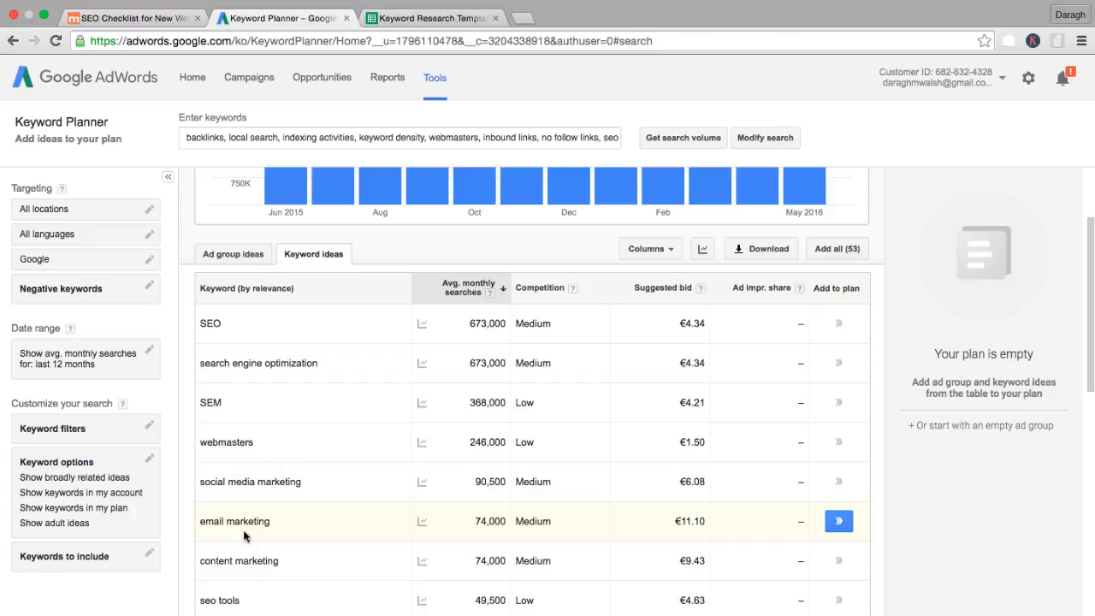
{"action": "scroll", "coordinate": [382, 351], "scroll_direction": "down", "scroll_amount": 5}
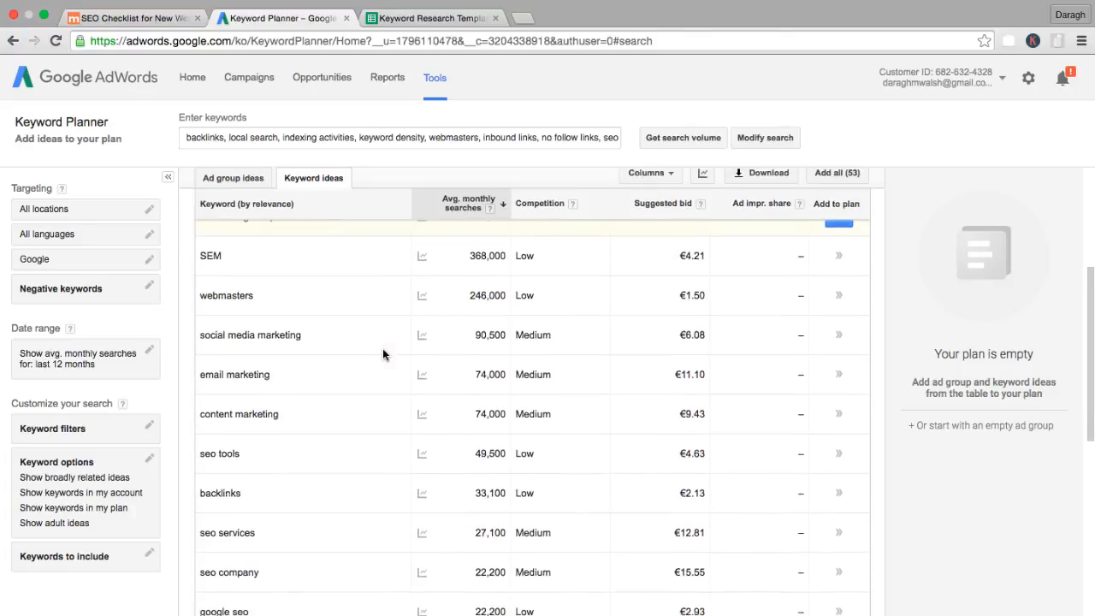
{"action": "scroll", "coordinate": [383, 350], "scroll_direction": "down", "scroll_amount": 3}
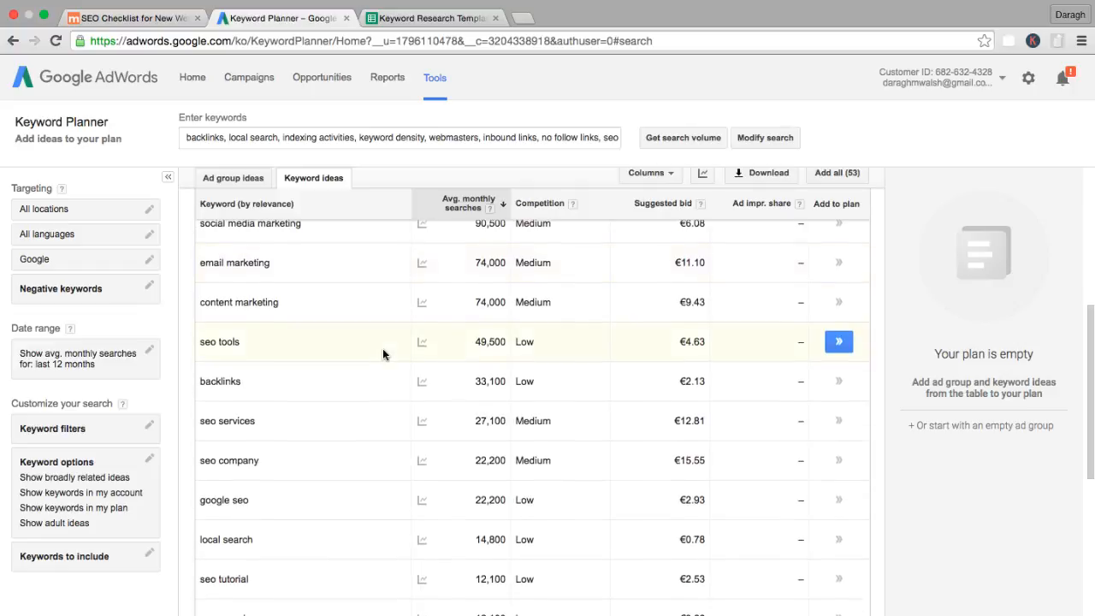
{"action": "scroll", "coordinate": [383, 351], "scroll_direction": "down", "scroll_amount": 5}
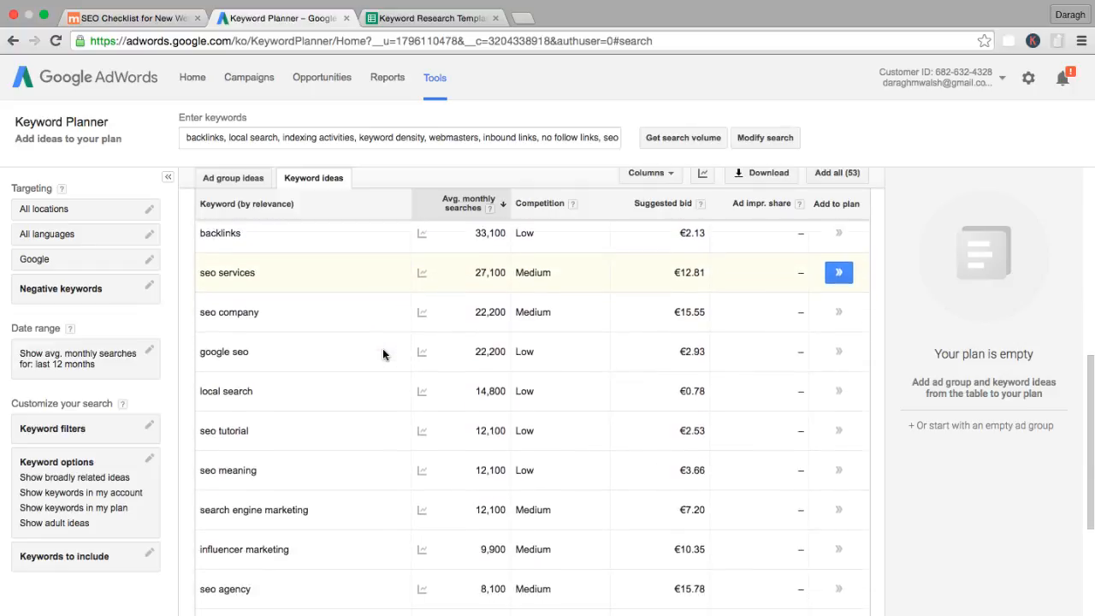
{"action": "scroll", "coordinate": [382, 353], "scroll_direction": "down", "scroll_amount": 3}
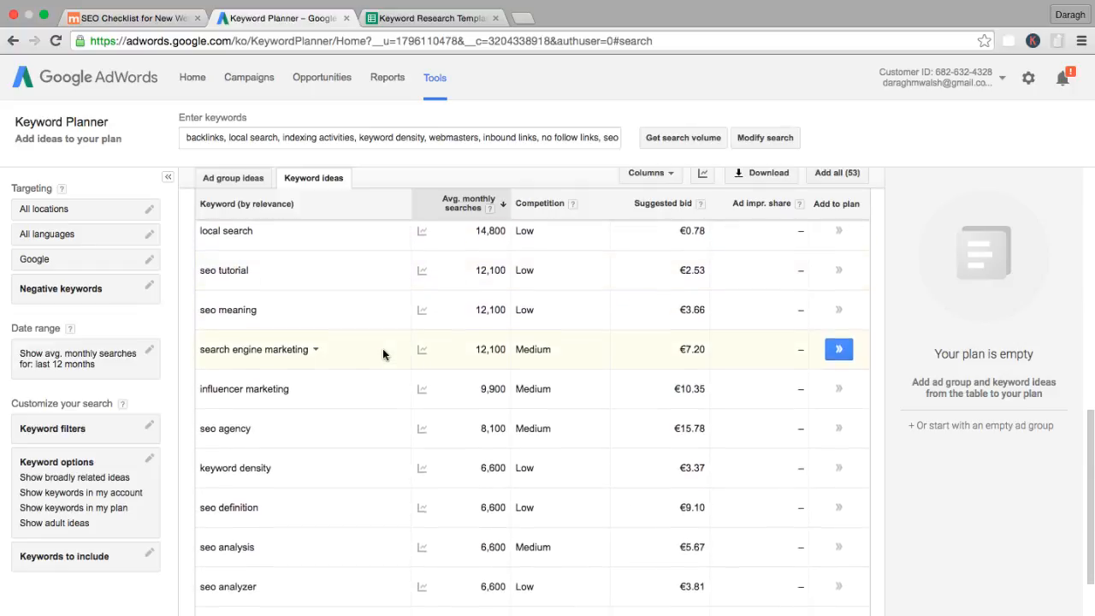
{"action": "scroll", "coordinate": [382, 352], "scroll_direction": "down", "scroll_amount": 3}
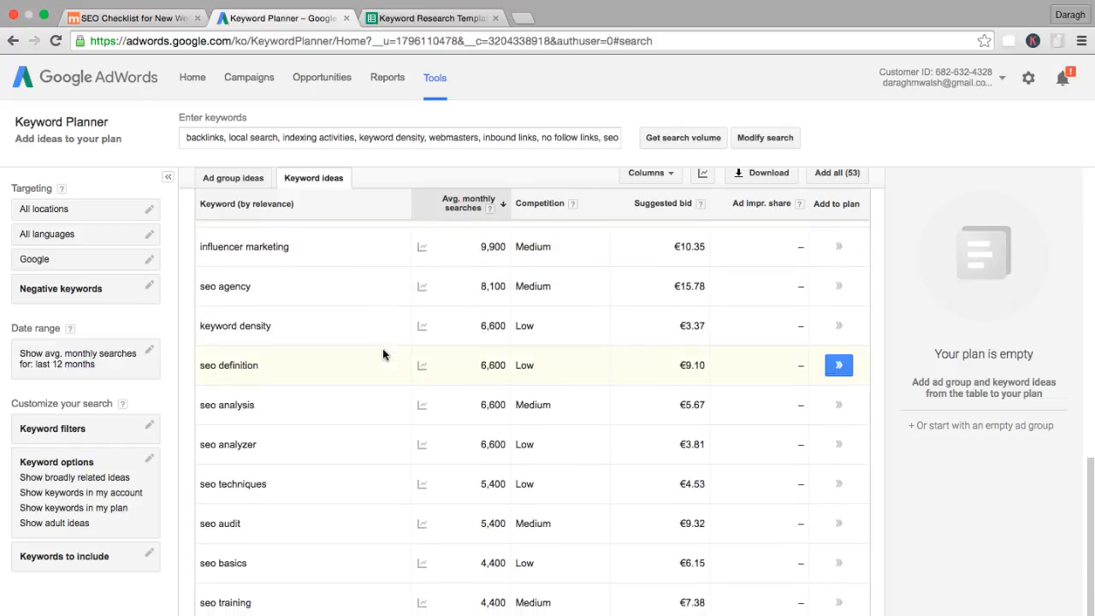
{"action": "scroll", "coordinate": [383, 351], "scroll_direction": "down", "scroll_amount": 2}
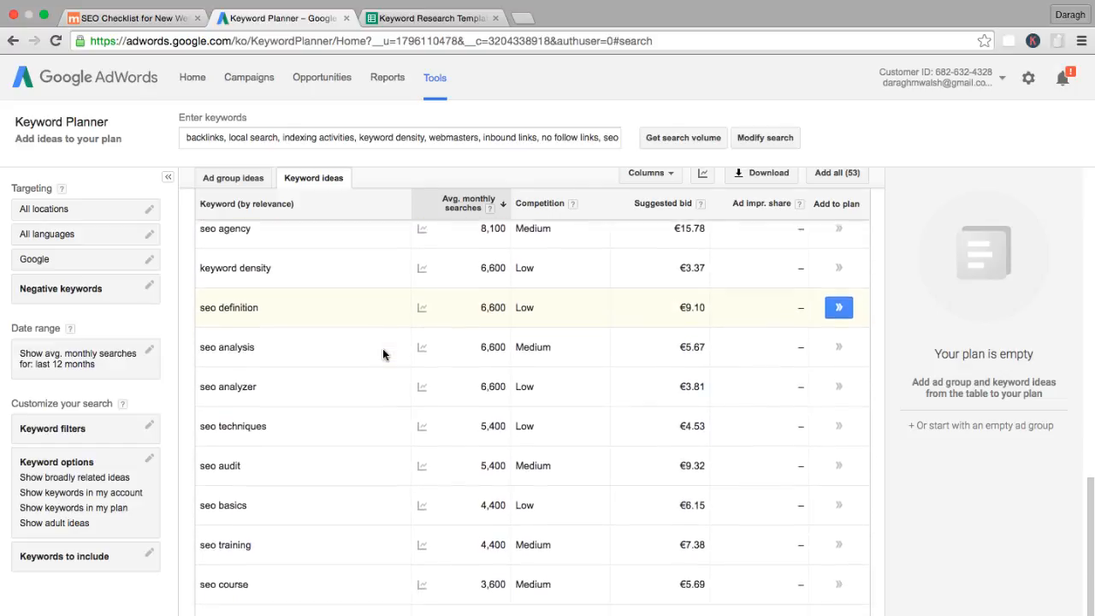
Increase the number of keyword ideas shown per page to 100 and continue down the sorted list.
{"action": "scroll", "coordinate": [383, 352], "scroll_direction": "down", "scroll_amount": 1}
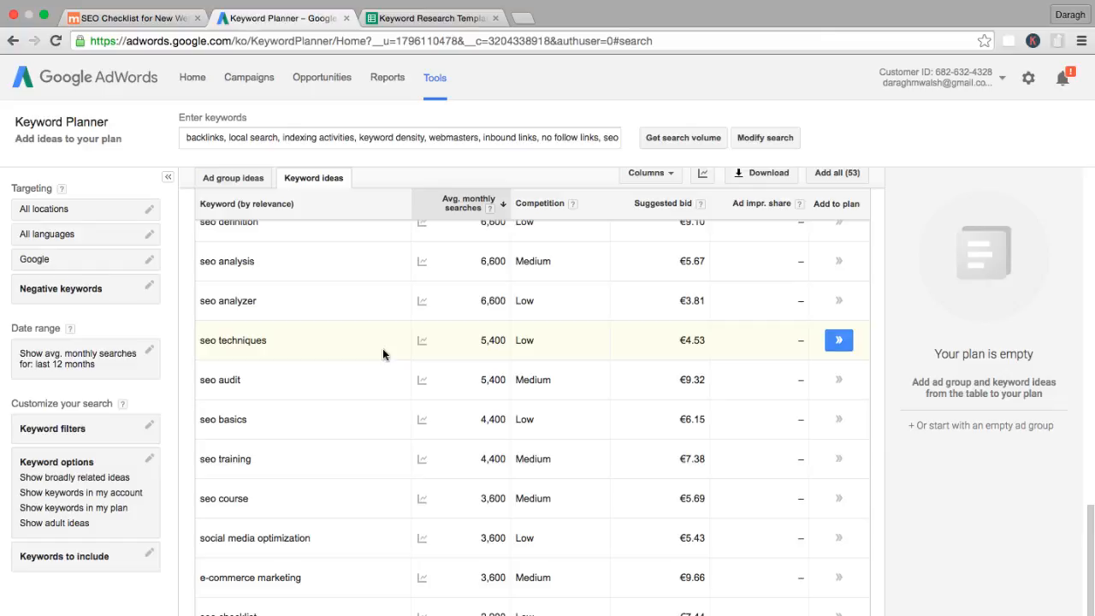
{"action": "scroll", "coordinate": [383, 348], "scroll_direction": "down", "scroll_amount": 1}
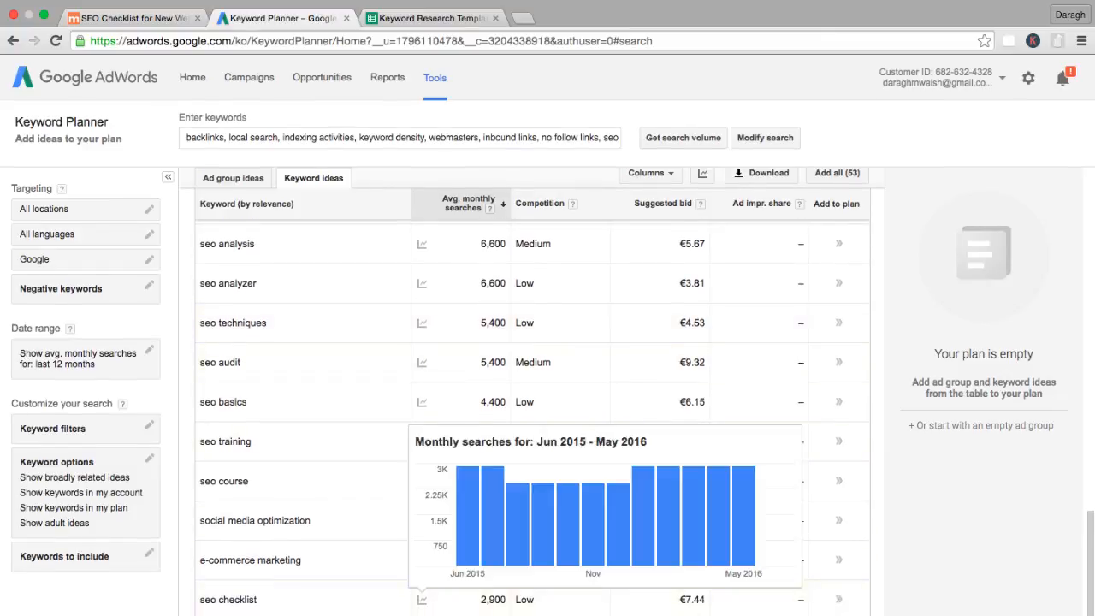
{"action": "left_click", "coordinate": [674, 615]}
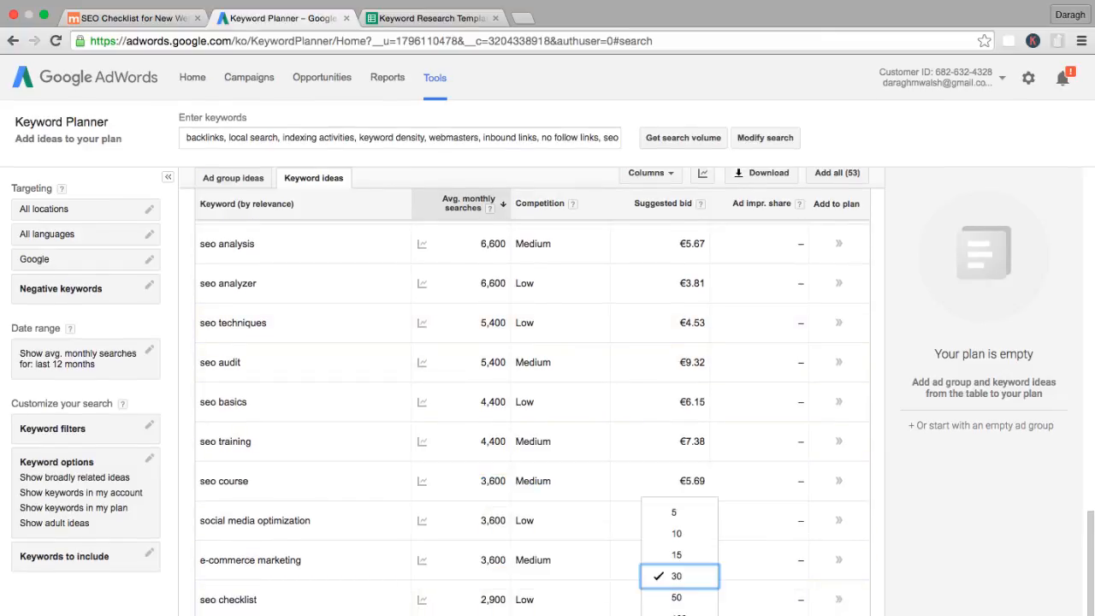
{"action": "left_click", "coordinate": [672, 614]}
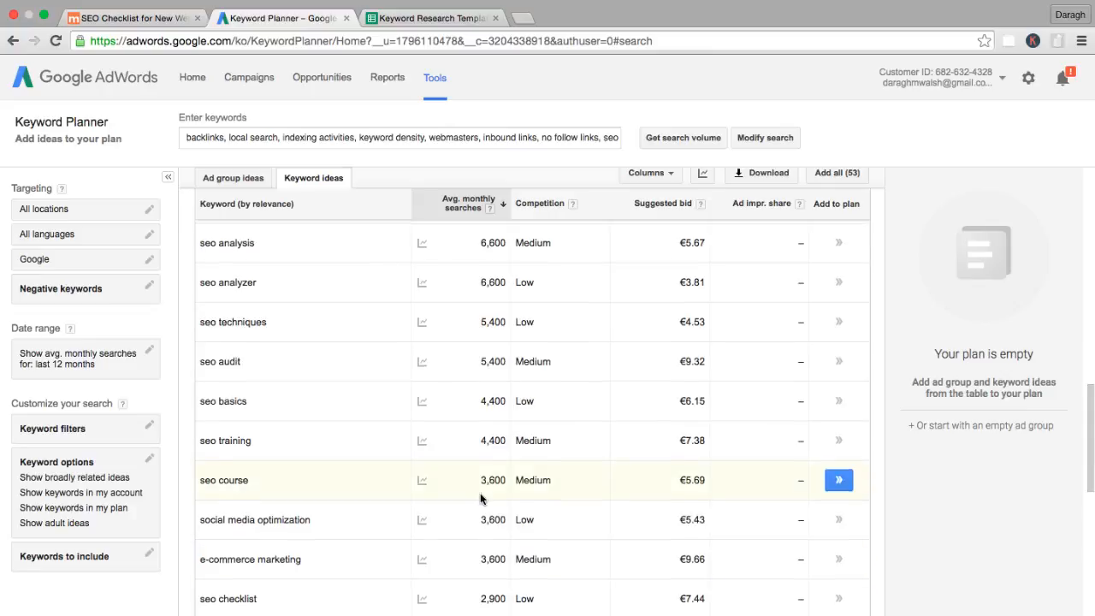
{"action": "scroll", "coordinate": [481, 498], "scroll_direction": "down", "scroll_amount": 3}
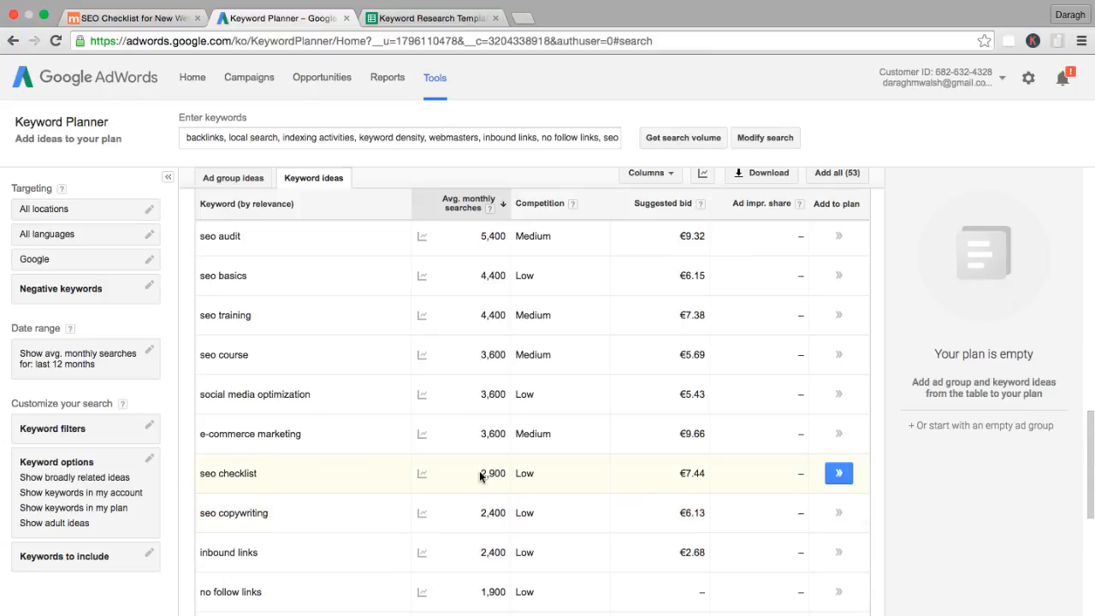
Examine the average monthly searches of seo checklist and seo audit checklist, and the suggested bid of seo audit checklist.
{"action": "left_click_drag", "start_coordinate": [480, 471], "coordinate": [501, 472]}
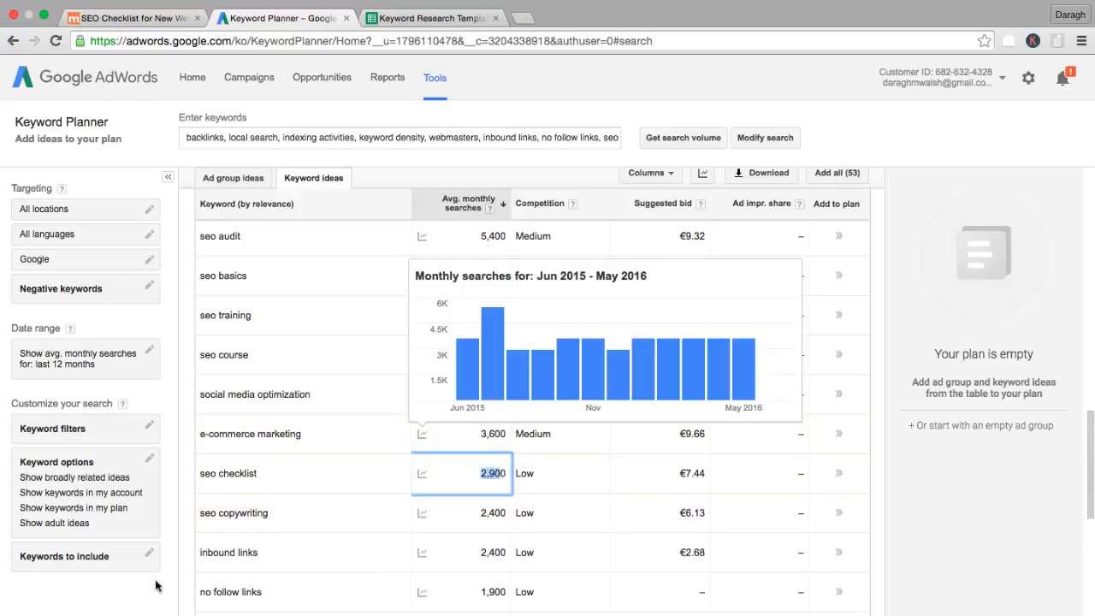
{"action": "left_click", "coordinate": [127, 608]}
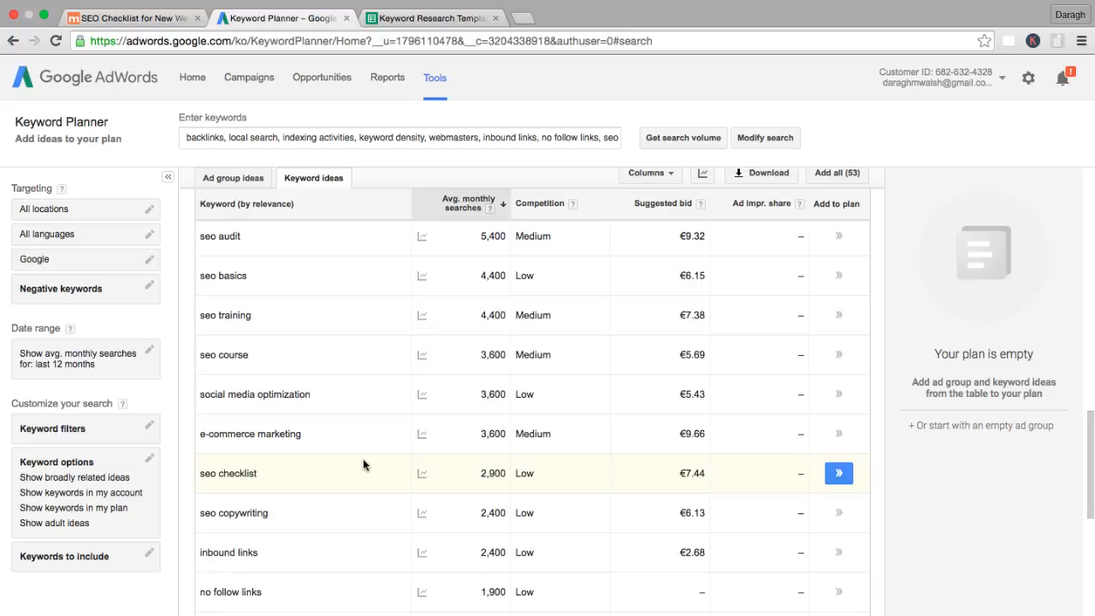
{"action": "scroll", "coordinate": [363, 460], "scroll_direction": "down", "scroll_amount": 3}
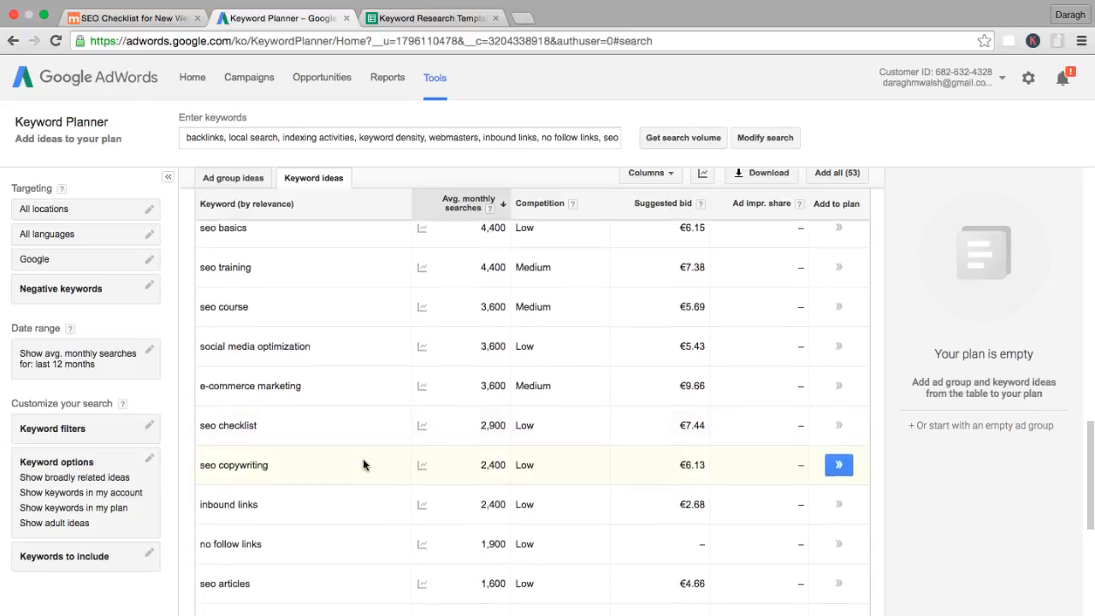
{"action": "scroll", "coordinate": [363, 465], "scroll_direction": "down", "scroll_amount": 2}
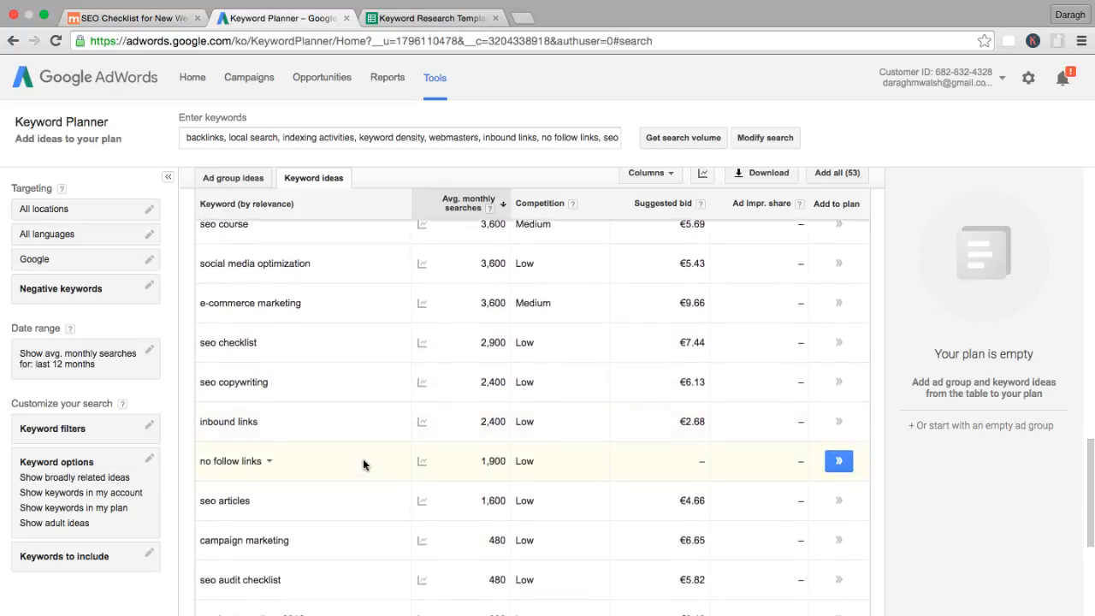
{"action": "scroll", "coordinate": [326, 507], "scroll_direction": "down", "scroll_amount": 1}
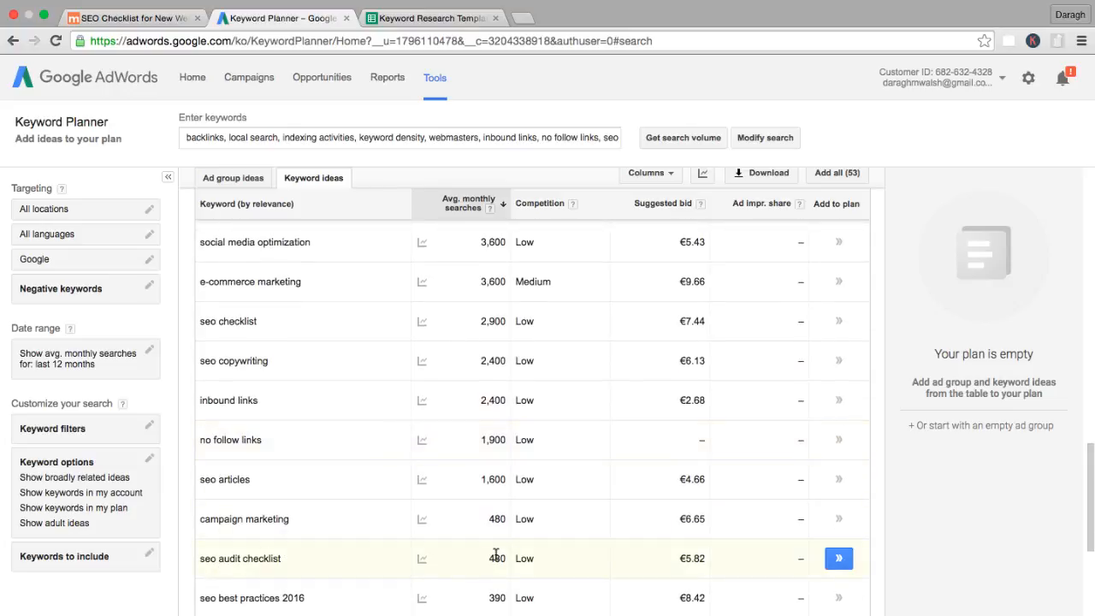
{"action": "left_click_drag", "start_coordinate": [488, 557], "coordinate": [506, 557]}
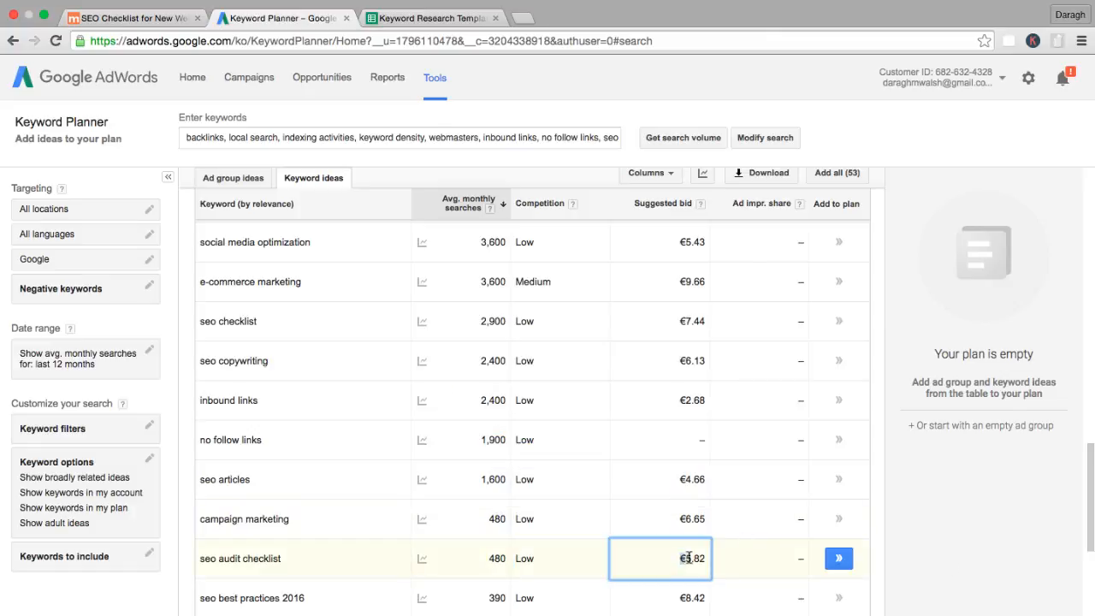
{"action": "left_click_drag", "start_coordinate": [679, 561], "coordinate": [707, 558]}
{"action": "left_click", "coordinate": [946, 552]}
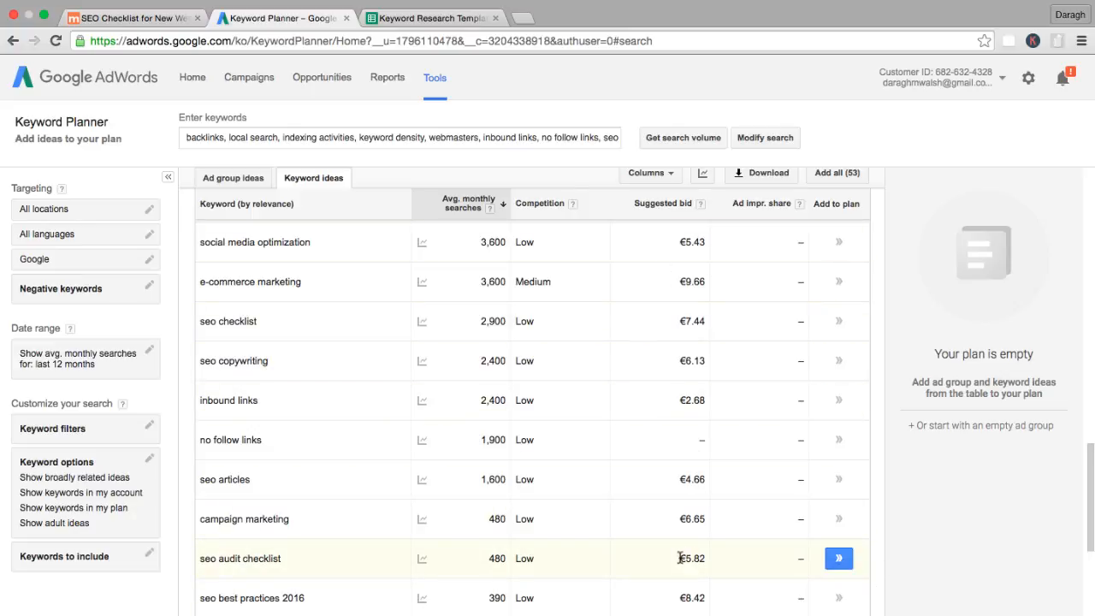
Compare the keywords with the highest and lowest suggested bids by sorting the keyword ideas in descending and ascending bid order.
{"action": "scroll", "coordinate": [685, 558], "scroll_direction": "up", "scroll_amount": 5}
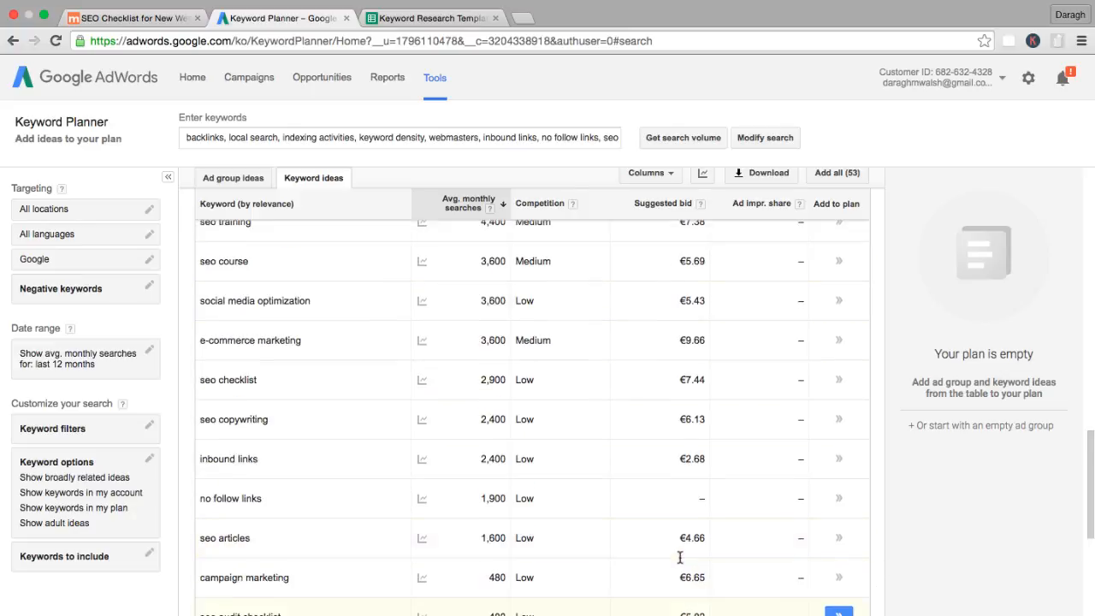
{"action": "left_click", "coordinate": [664, 208]}
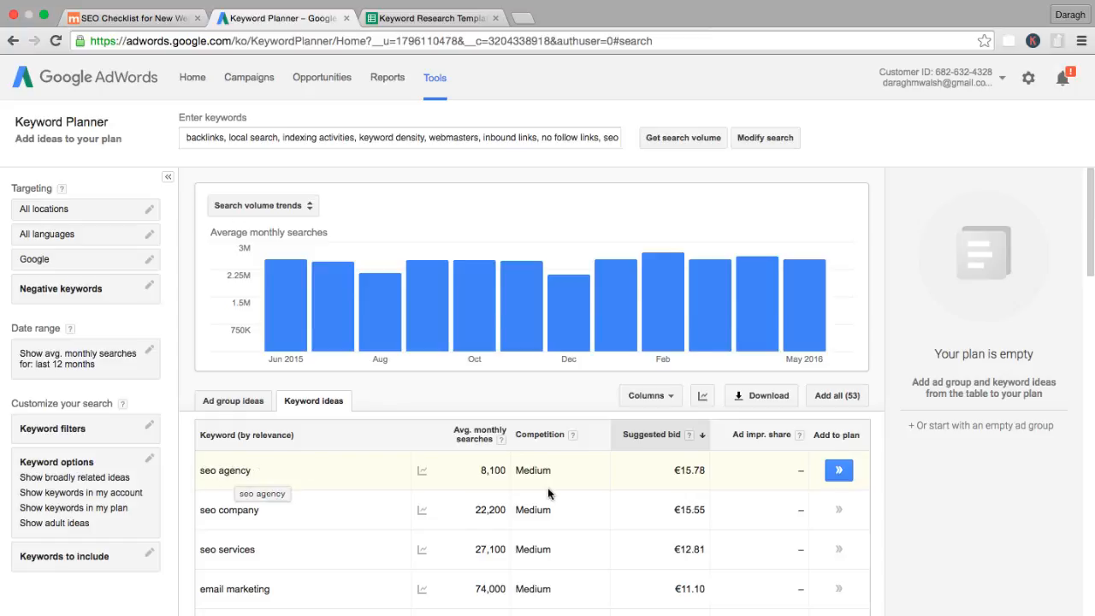
{"action": "left_click", "coordinate": [656, 440]}
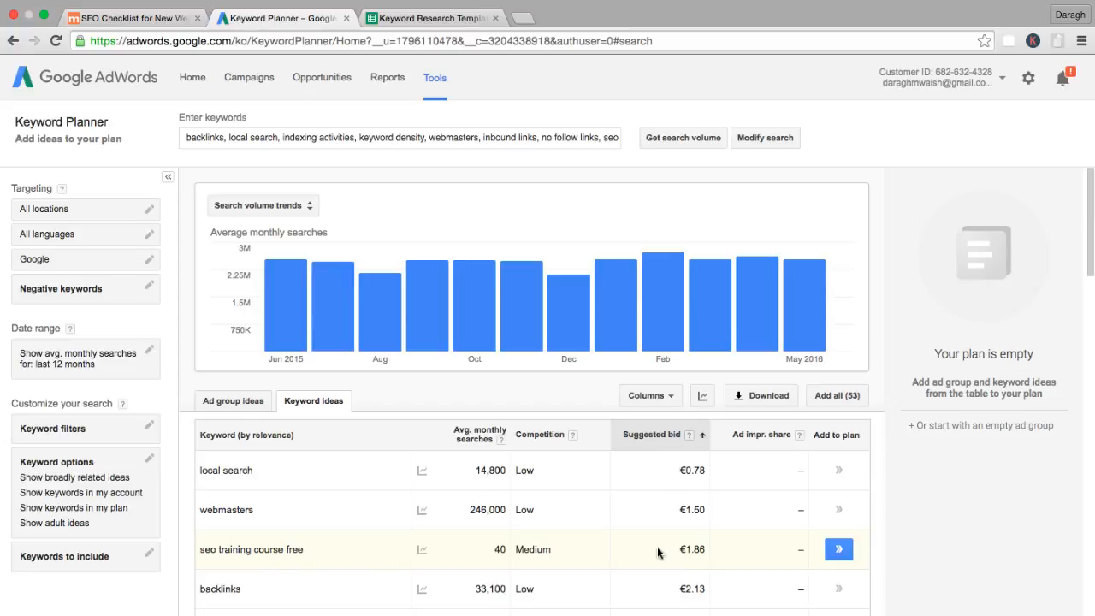
{"action": "scroll", "coordinate": [658, 548], "scroll_direction": "down", "scroll_amount": 1}
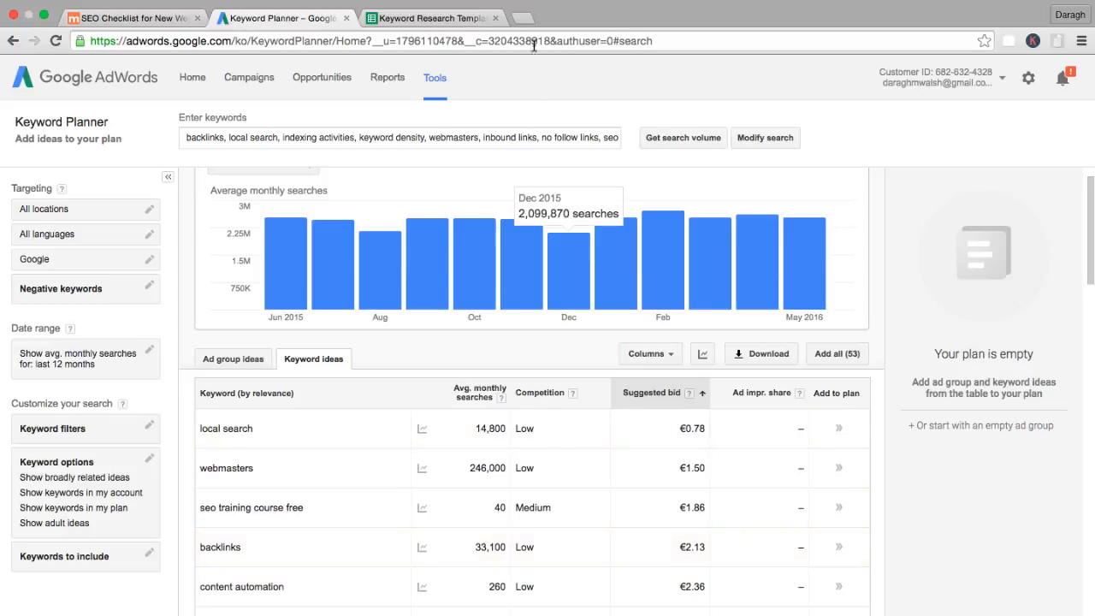
Search Google for "local search" in a new tab and look at the ads on the results page.
{"action": "left_click", "coordinate": [524, 18]}
{"action": "type", "text": "lcaol"}
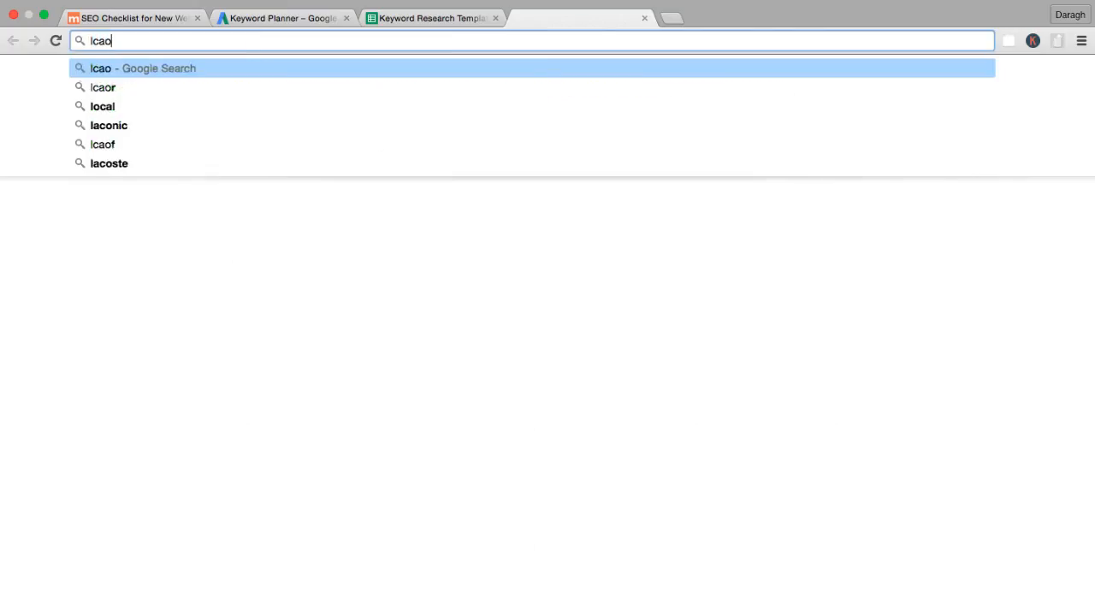
{"action": "key", "text": "BackSpace"}
{"action": "key", "text": "BackSpace"}
{"action": "key", "text": "BackSpace"}
{"action": "key", "text": "BackSpace"}
{"action": "type", "text": "ocal"}
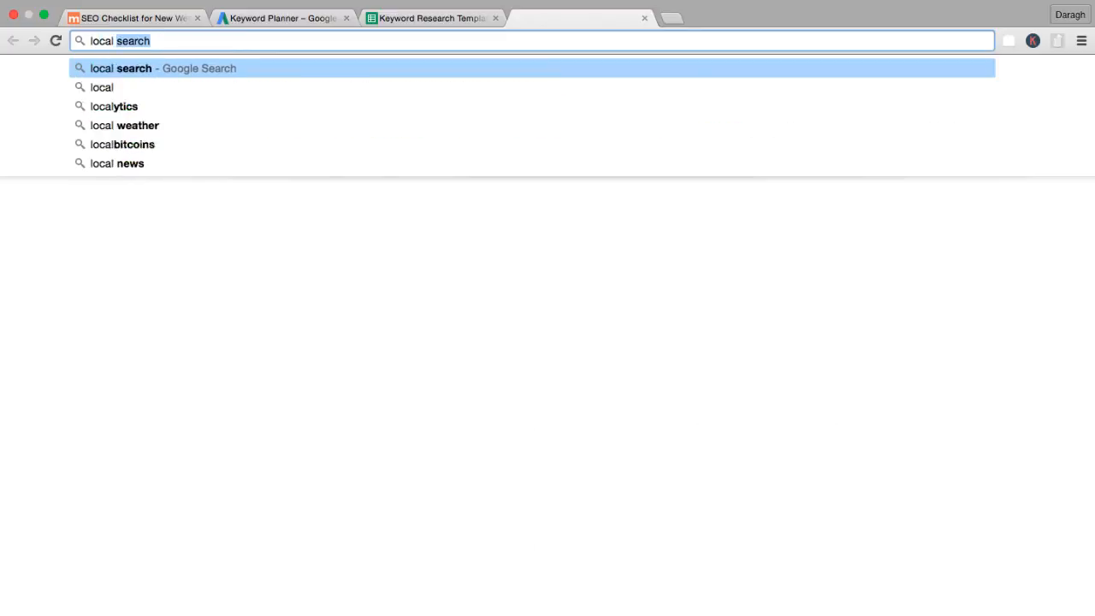
{"action": "key", "text": "Return"}
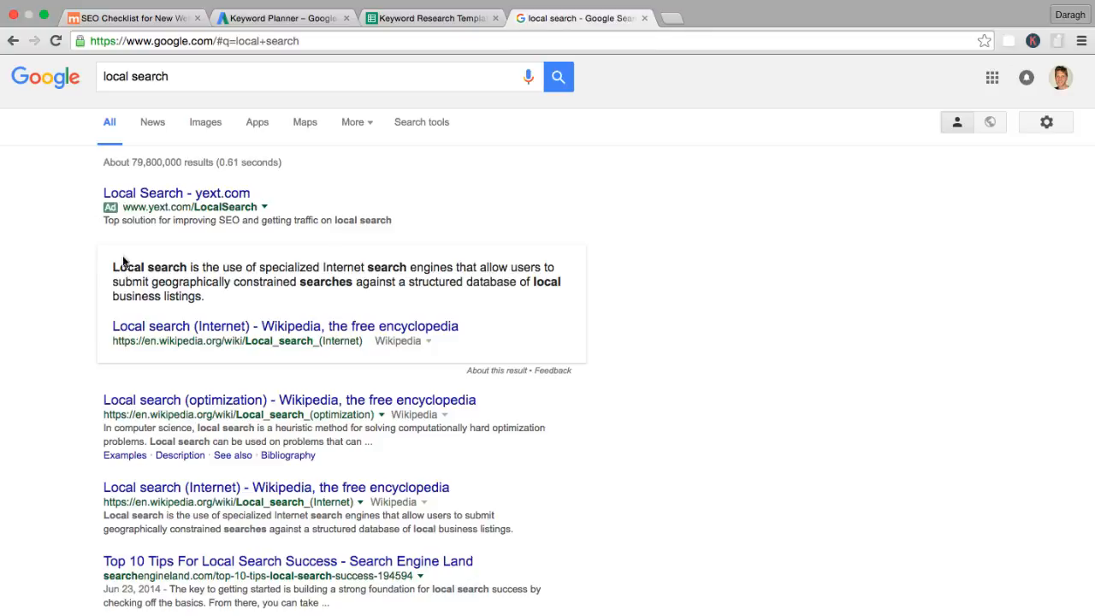
{"action": "scroll", "coordinate": [127, 261], "scroll_direction": "down", "scroll_amount": 1}
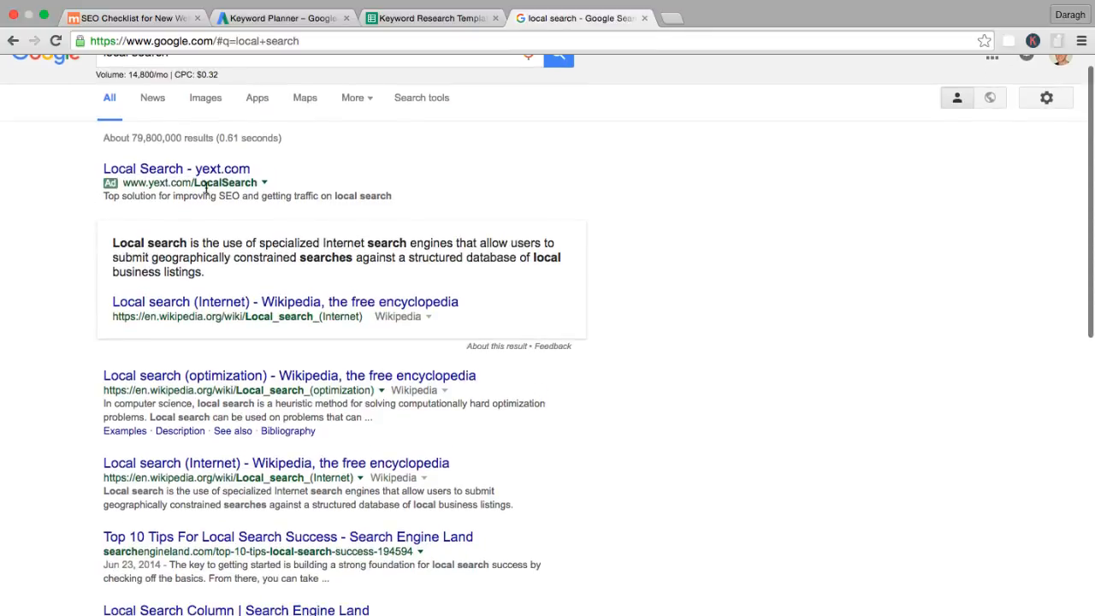
Move the local search results tab beside the Keyword Planner tab and examine the rest of the search results.
{"action": "left_click", "coordinate": [423, 18]}
{"action": "left_click_drag", "start_coordinate": [569, 17], "coordinate": [417, 17]}
{"action": "left_click", "coordinate": [320, 17]}
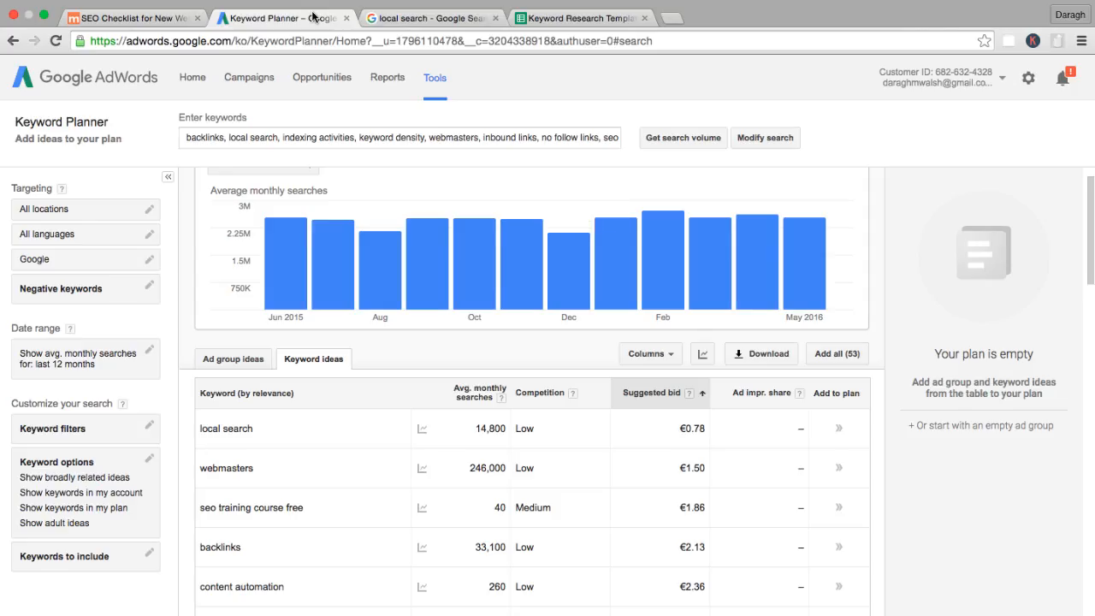
{"action": "left_click", "coordinate": [456, 18]}
{"action": "scroll", "coordinate": [276, 294], "scroll_direction": "down", "scroll_amount": 5}
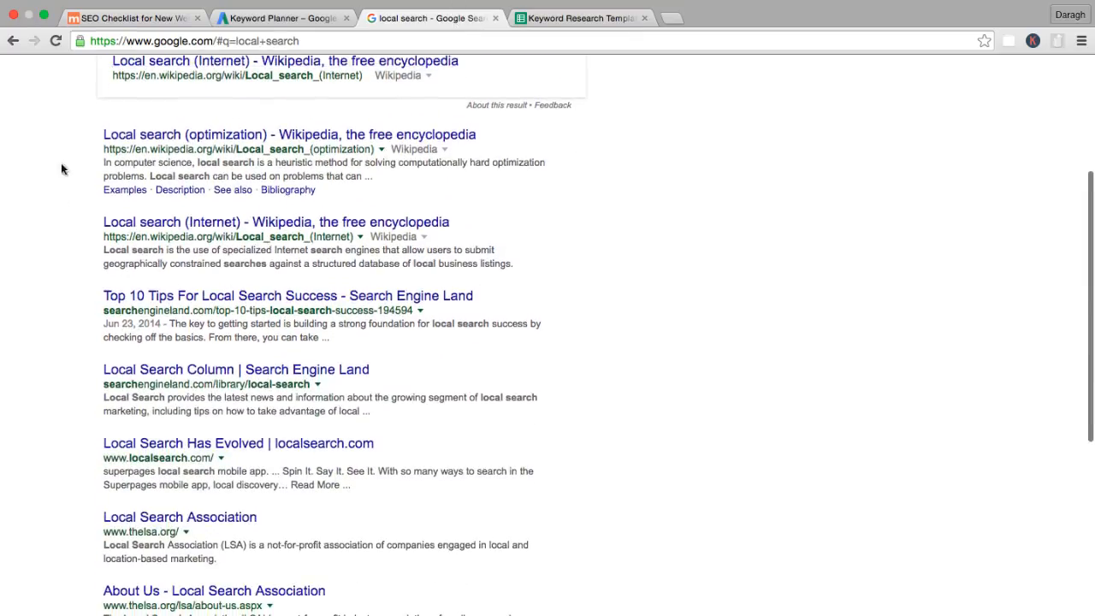
Return to Keyword Planner and sort the keyword ideas by highest suggested bid.
{"action": "left_click", "coordinate": [290, 24]}
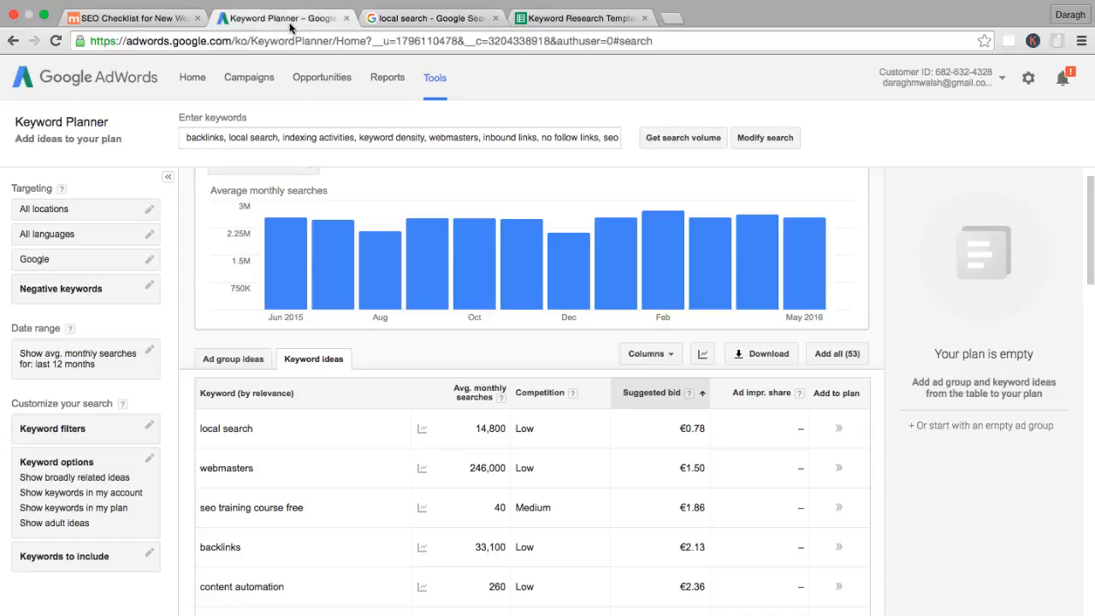
{"action": "mouse_move", "coordinate": [571, 230]}
{"action": "left_click", "coordinate": [665, 390]}
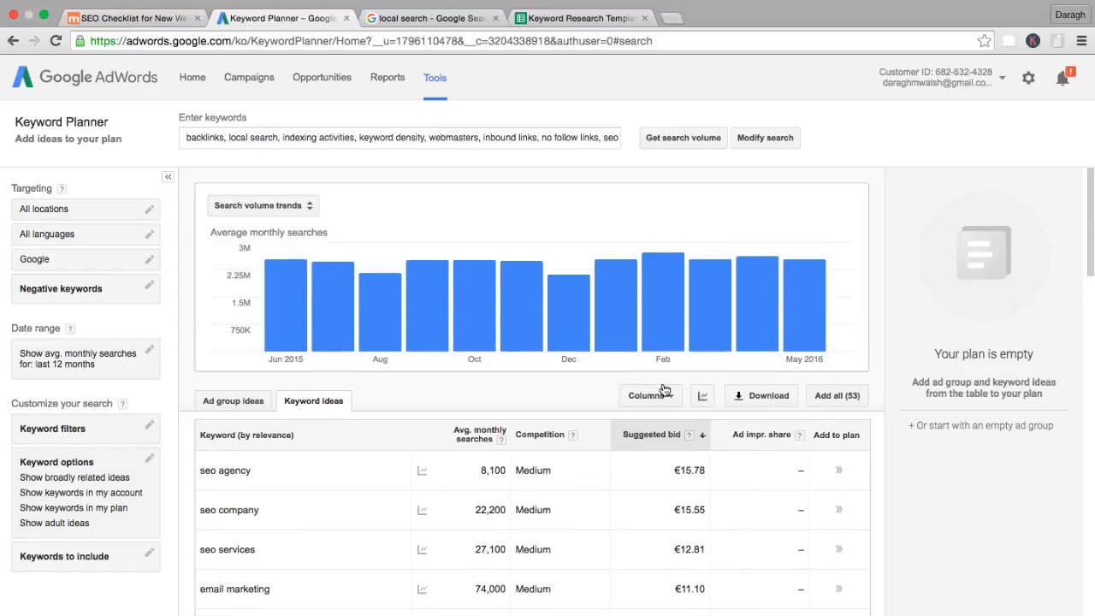
Check the SEO checklist's item on narrowing down the keyword list, and go to the Keyword Research Template spreadsheet.
{"action": "mouse_move", "coordinate": [157, 21]}
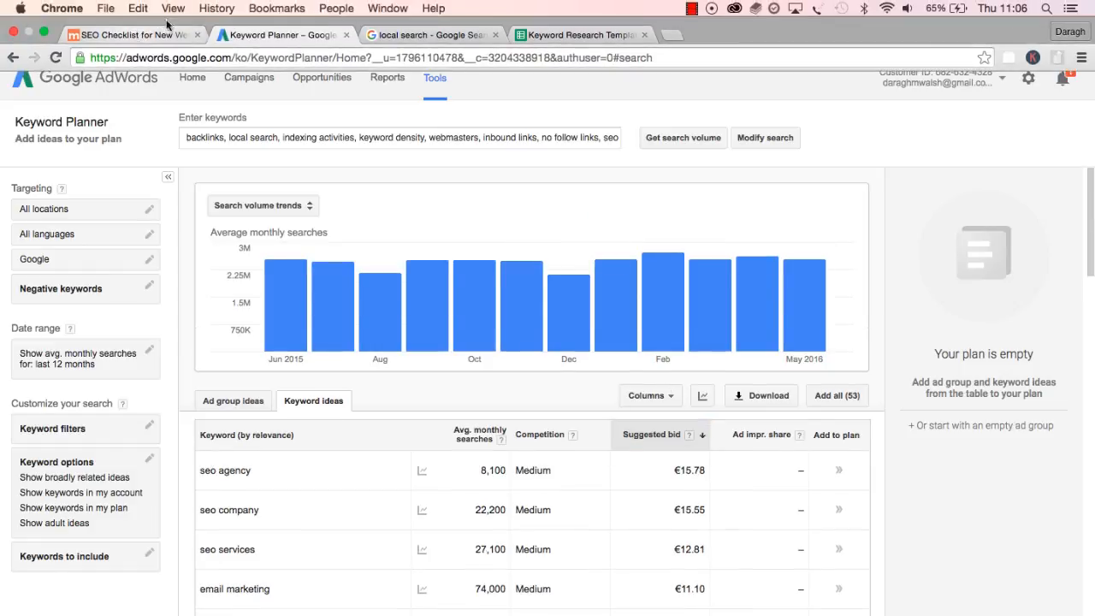
{"action": "left_click", "coordinate": [145, 36]}
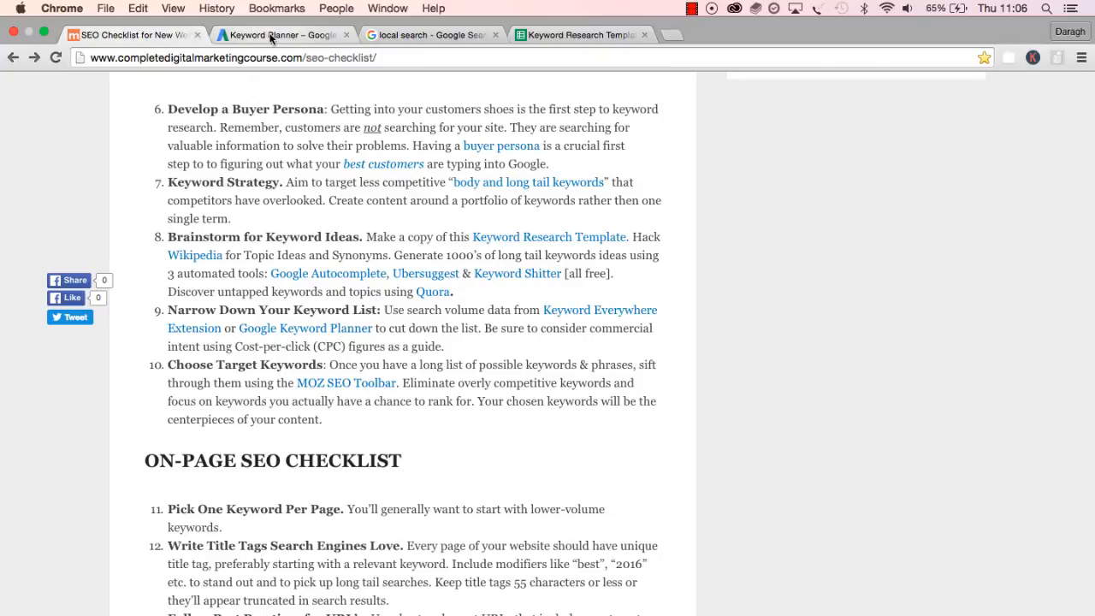
{"action": "left_click", "coordinate": [543, 38]}
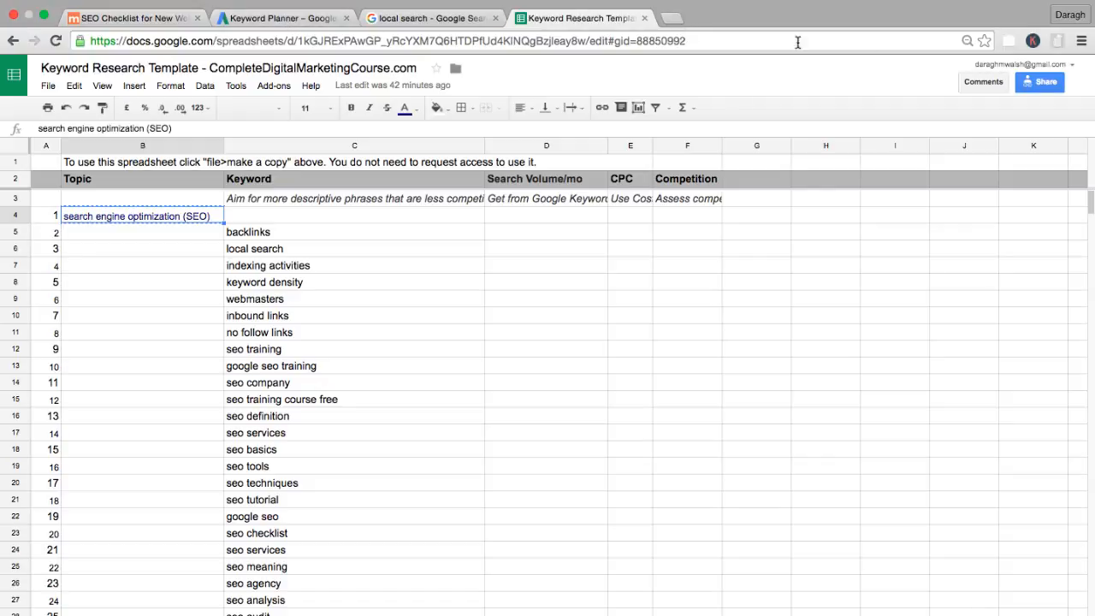
Open the Keywords Everywhere page for entering keywords in bulk.
{"action": "left_click", "coordinate": [1032, 41]}
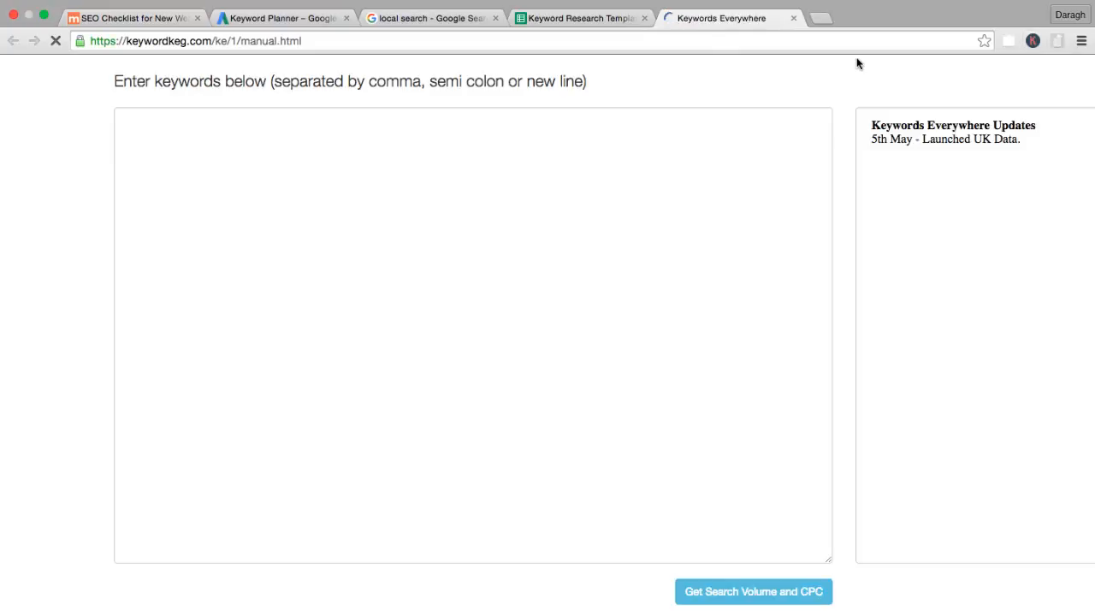
{"action": "left_click", "coordinate": [311, 166]}
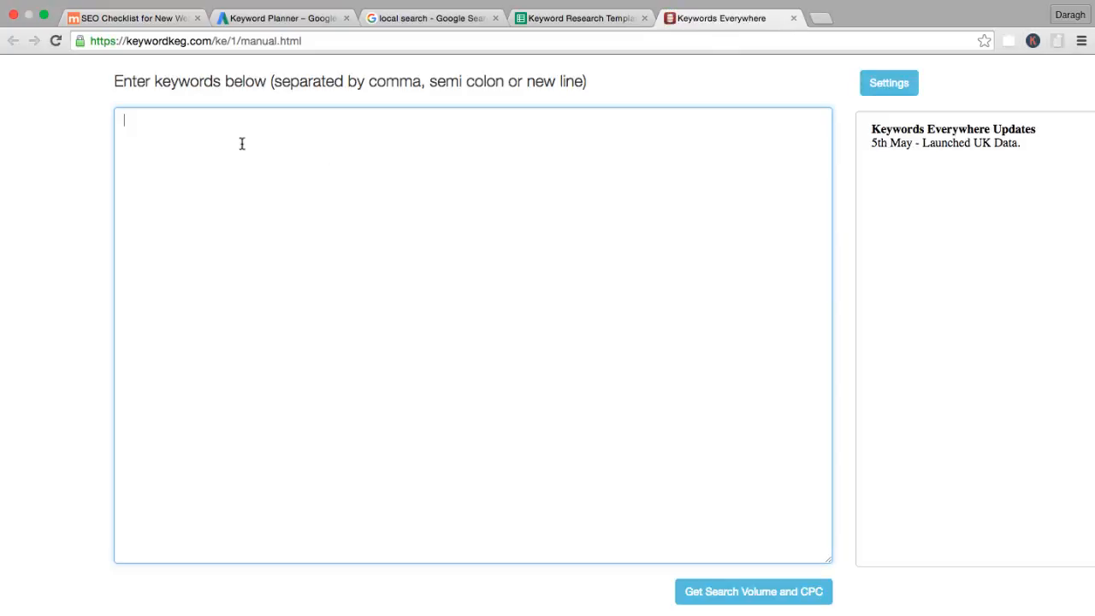
{"action": "left_click_drag", "start_coordinate": [116, 82], "coordinate": [287, 79]}
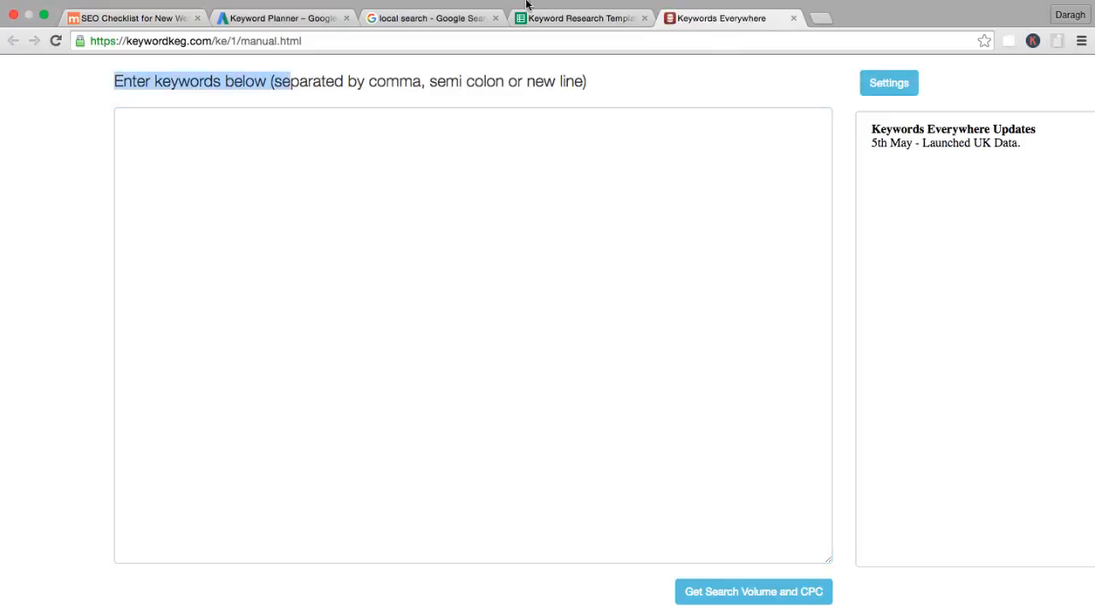
Copy the keyword list starting at backlinks from the Keyword Research Template into the Keywords Everywhere keyword box.
{"action": "left_click", "coordinate": [528, 17]}
{"action": "left_click_drag", "start_coordinate": [283, 235], "coordinate": [294, 453]}
{"action": "key", "text": "ctrl+c"}
{"action": "left_click", "coordinate": [683, 19]}
{"action": "left_click", "coordinate": [300, 240]}
{"action": "key", "text": "super+v"}
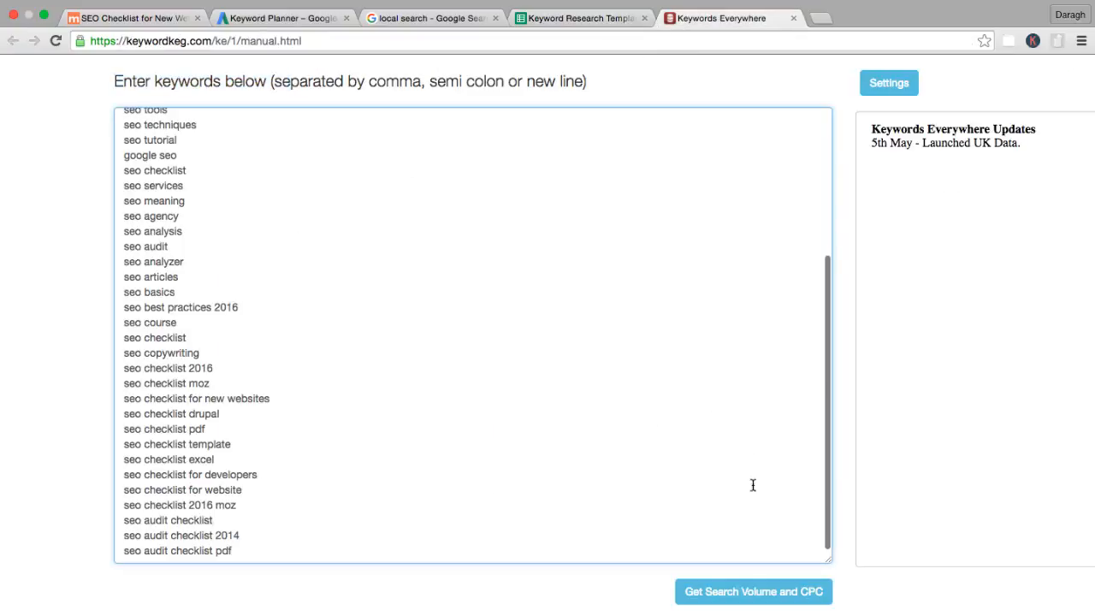
Get the search volume and CPC for the pasted keywords, and reset the form after reviewing the results table.
{"action": "left_click", "coordinate": [732, 593]}
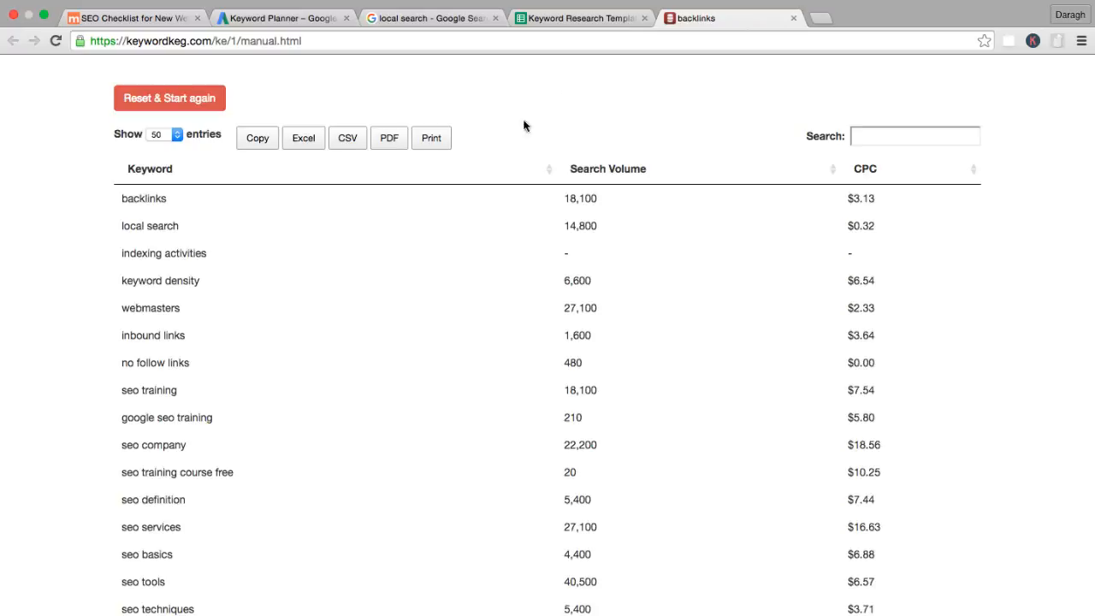
{"action": "scroll", "coordinate": [574, 180], "scroll_direction": "down", "scroll_amount": 15}
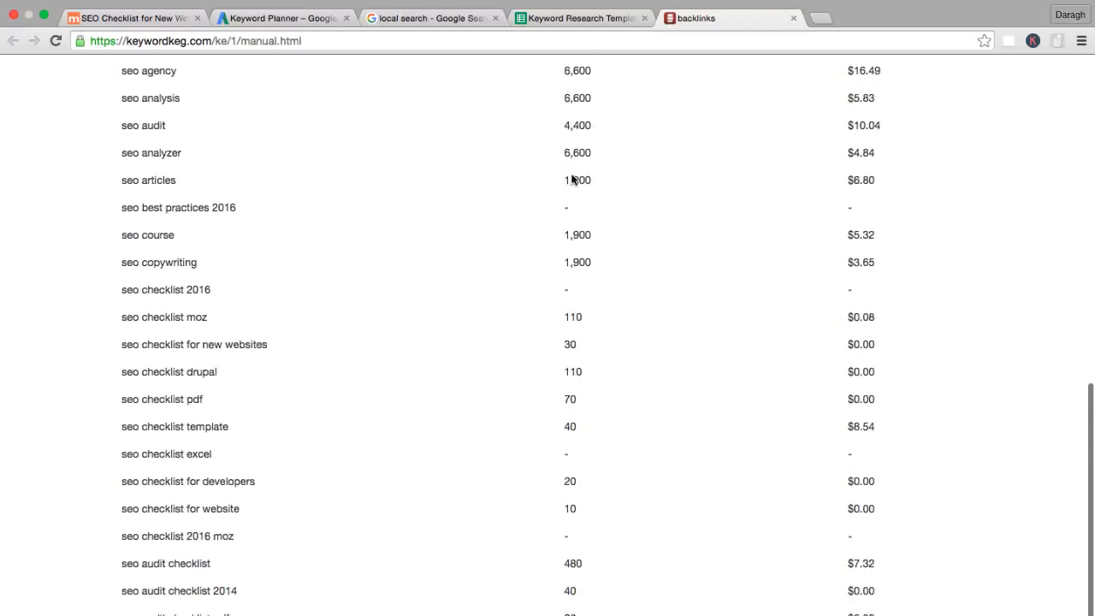
{"action": "scroll", "coordinate": [619, 269], "scroll_direction": "up", "scroll_amount": 15}
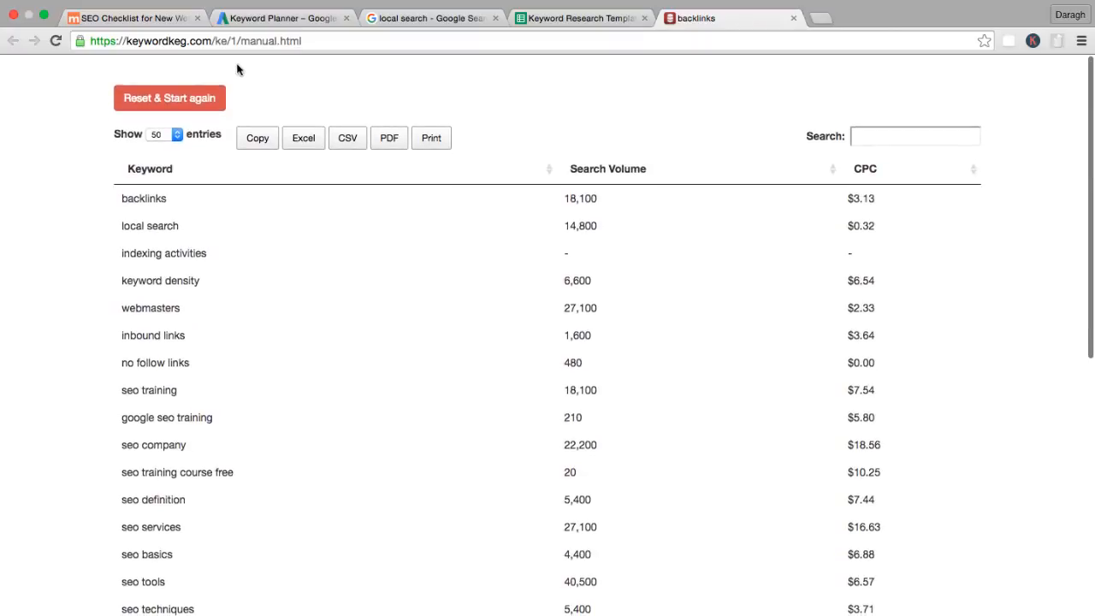
{"action": "left_click", "coordinate": [158, 99]}
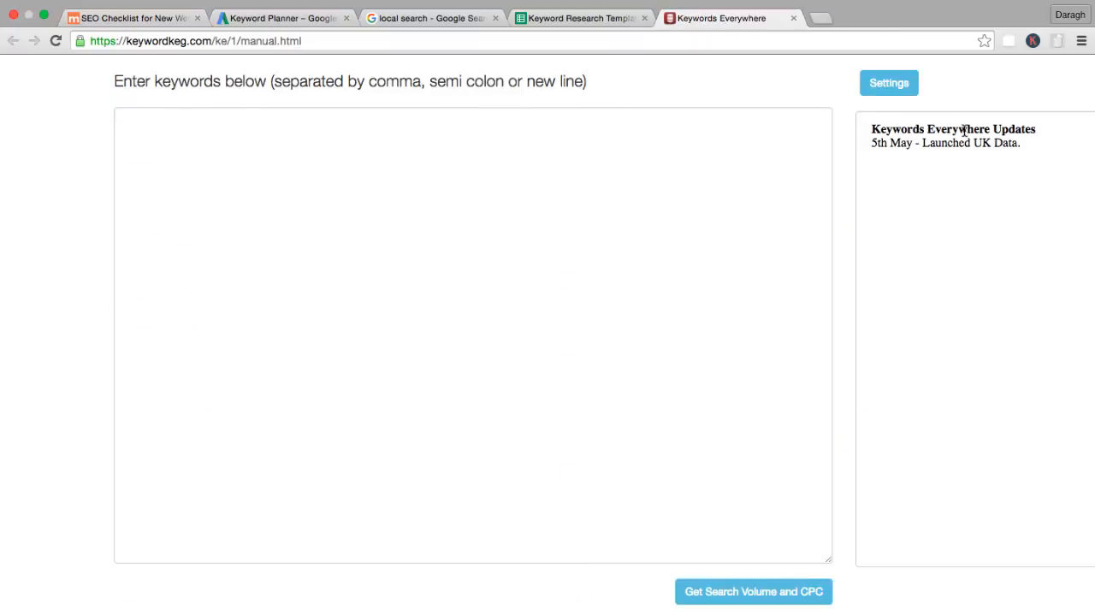
Check the country choices in the Keywords Everywhere settings and keep the country on Global.
{"action": "left_click", "coordinate": [889, 82]}
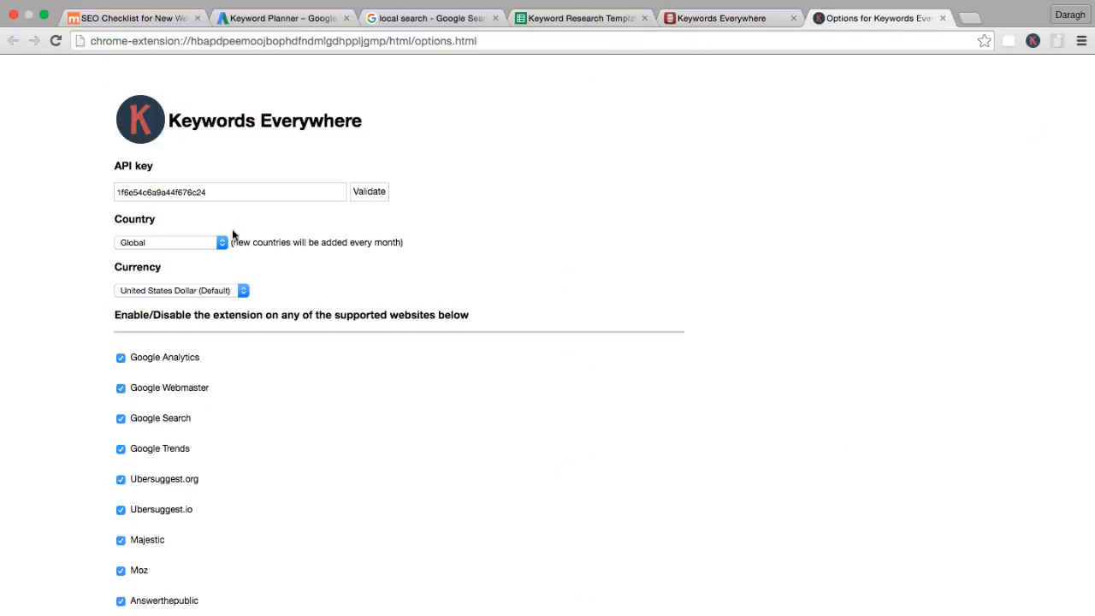
{"action": "left_click", "coordinate": [204, 241]}
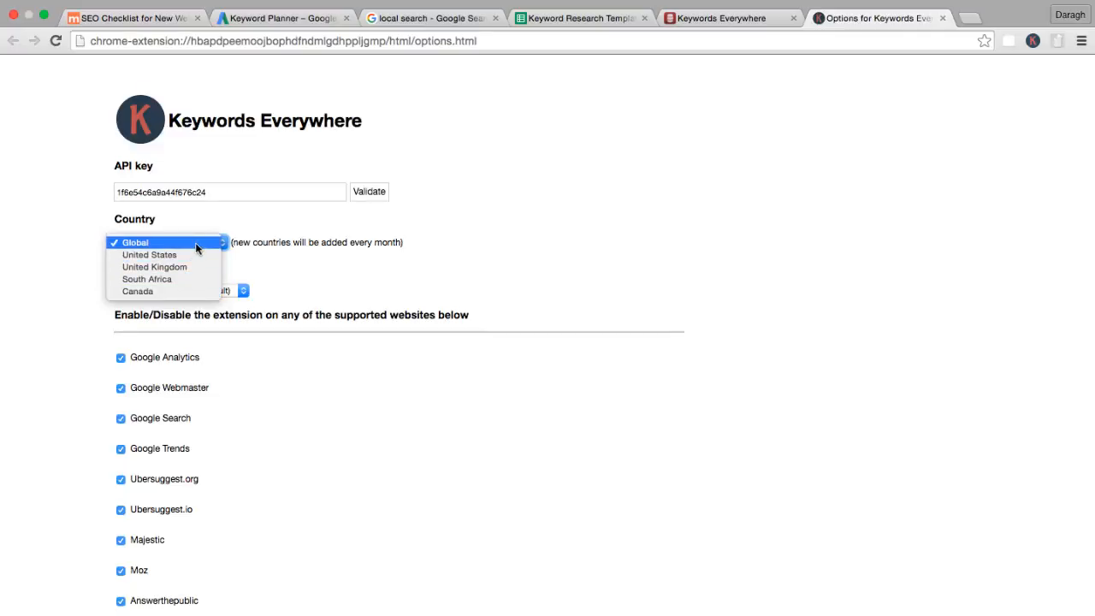
{"action": "left_click", "coordinate": [195, 242]}
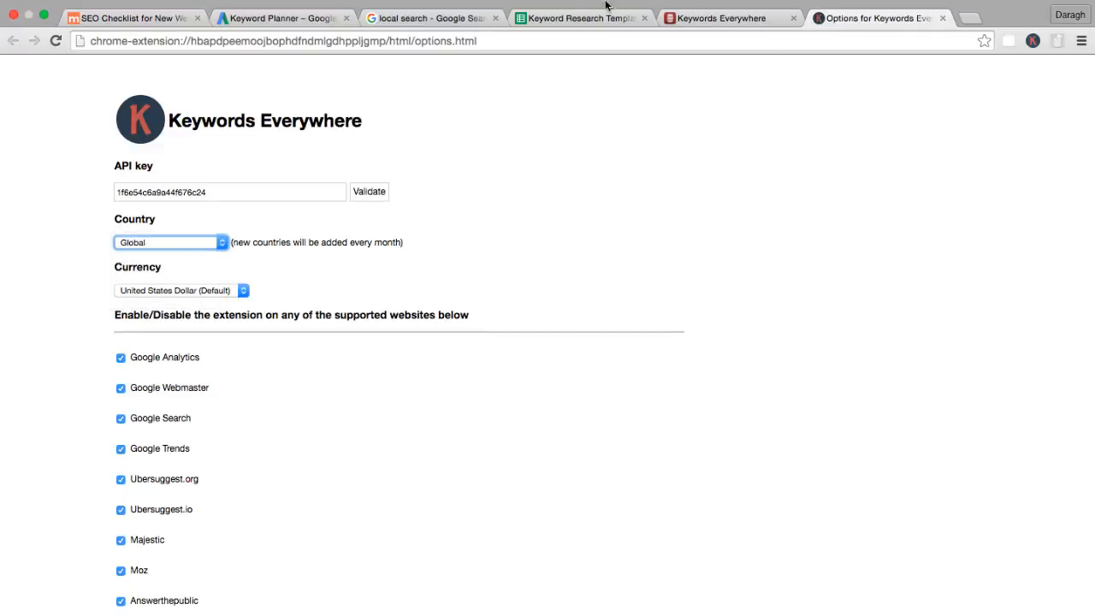
Return to the Keyword Planner start page and target the location Dublin, Dublin City, Ireland for the search volume data.
{"action": "left_click", "coordinate": [307, 31]}
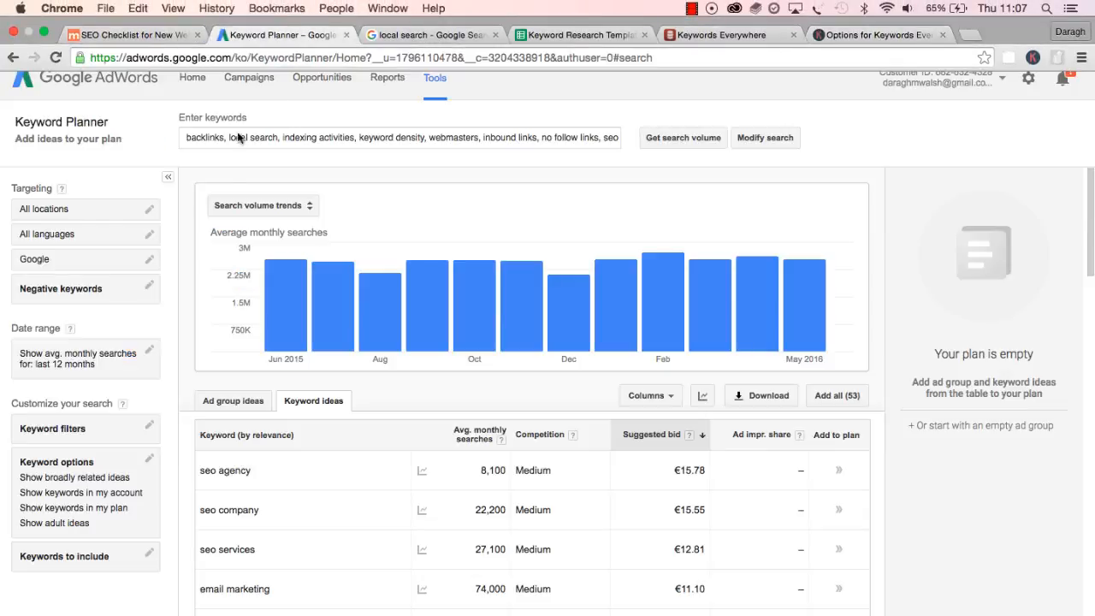
{"action": "left_click", "coordinate": [7, 47]}
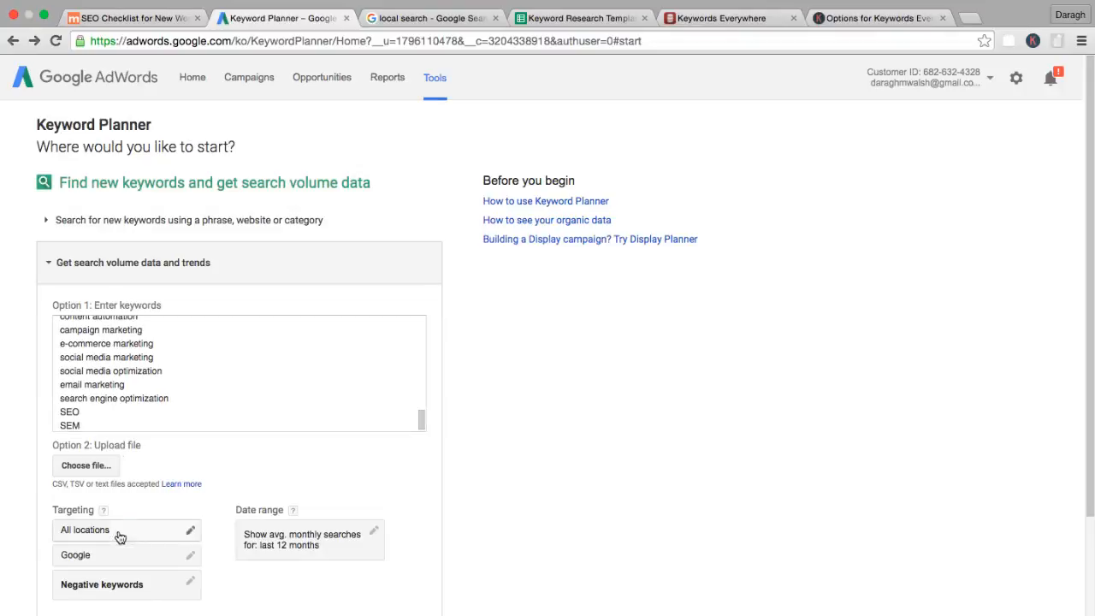
{"action": "left_click", "coordinate": [119, 536]}
{"action": "left_click", "coordinate": [129, 582]}
{"action": "type", "text": "dublin"}
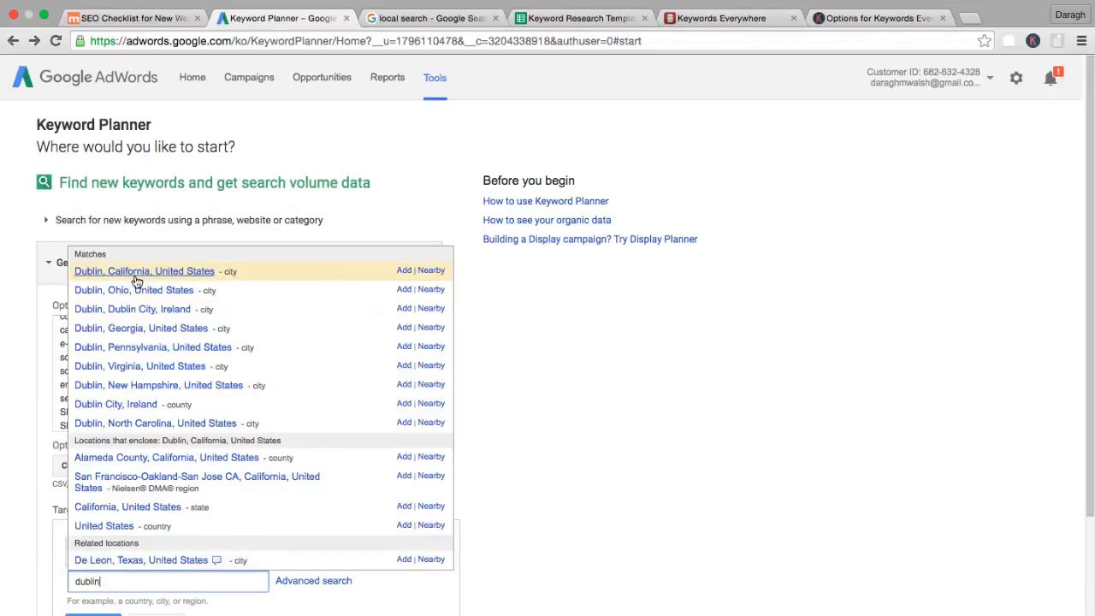
{"action": "left_click", "coordinate": [133, 309]}
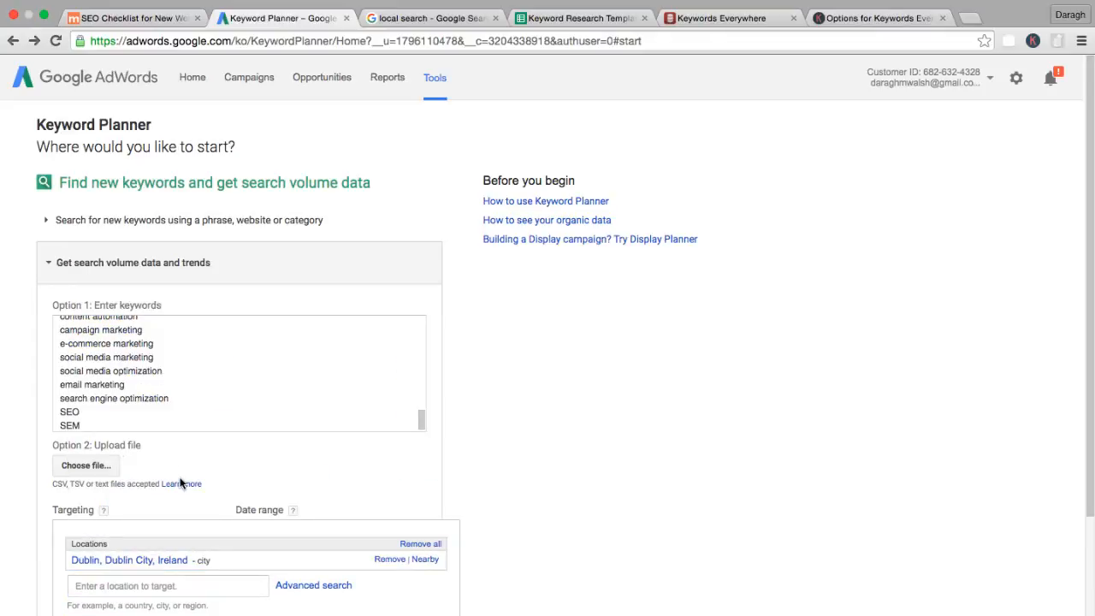
Try to transfer the keyword list from the Keyword Research Template to the Keywords Everywhere keyword box.
{"action": "left_click", "coordinate": [151, 18]}
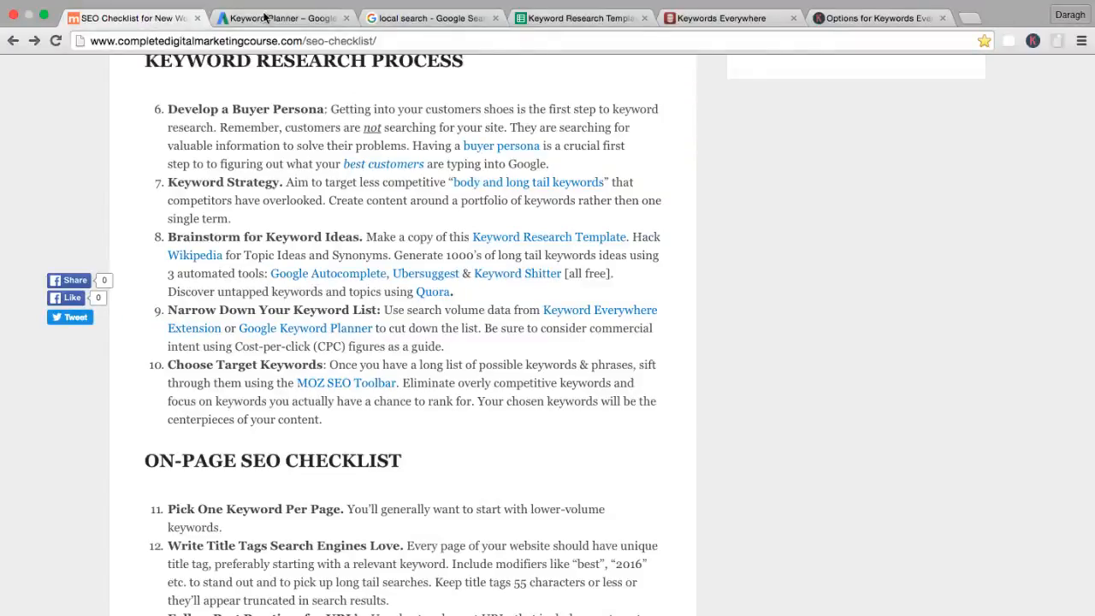
{"action": "left_click", "coordinate": [552, 18]}
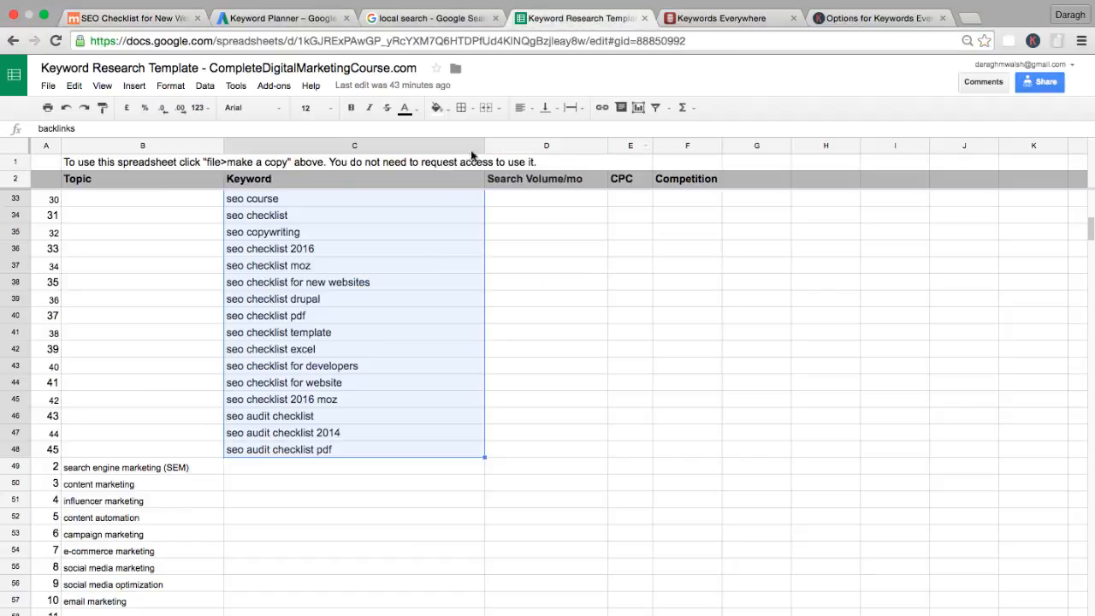
{"action": "key", "text": "ctrl+c"}
{"action": "left_click", "coordinate": [533, 337]}
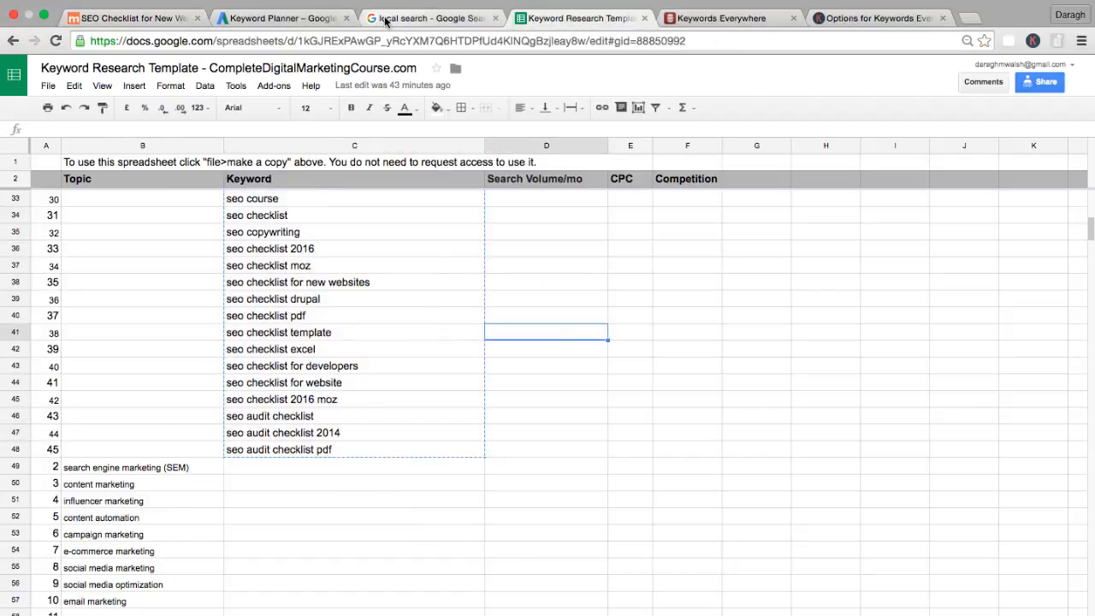
{"action": "left_click", "coordinate": [385, 21]}
{"action": "left_click", "coordinate": [325, 26]}
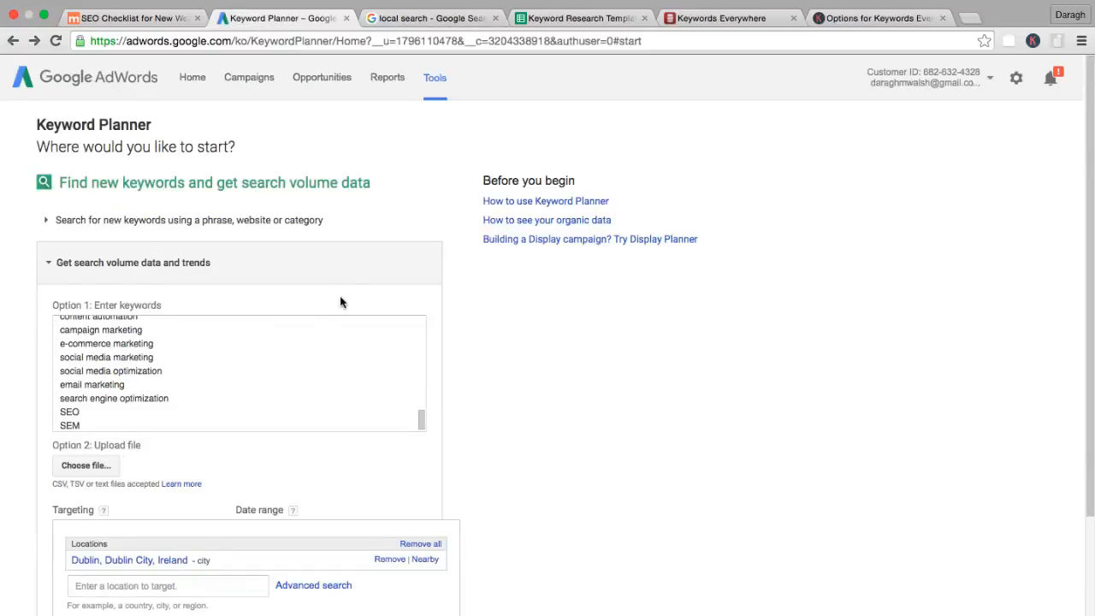
{"action": "left_click", "coordinate": [536, 19]}
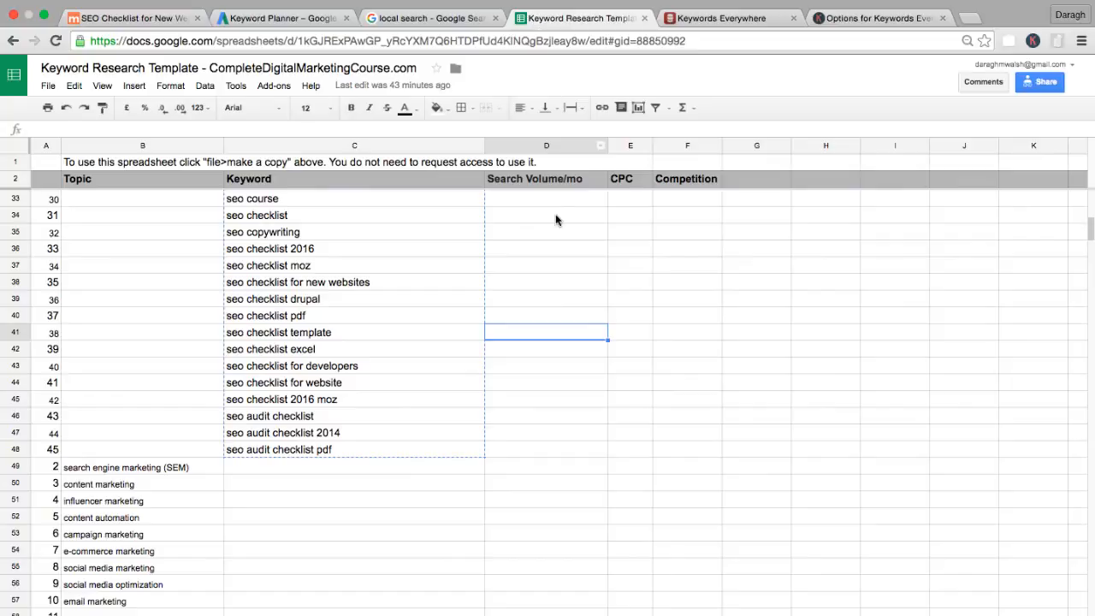
{"action": "scroll", "coordinate": [519, 260], "scroll_direction": "up", "scroll_amount": 4}
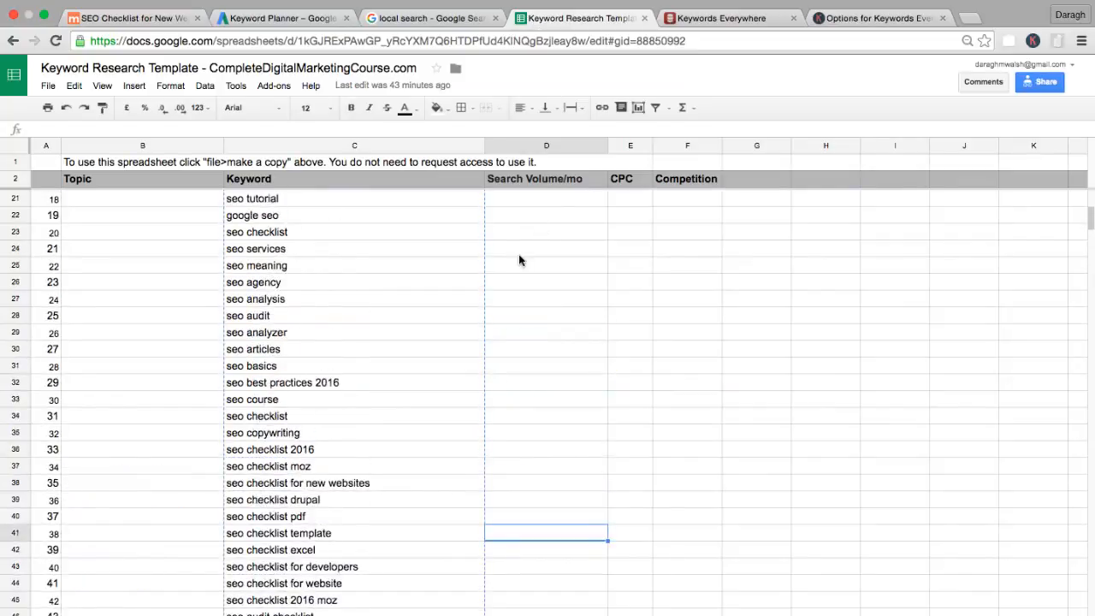
{"action": "left_click", "coordinate": [657, 19]}
{"action": "left_click", "coordinate": [568, 18]}
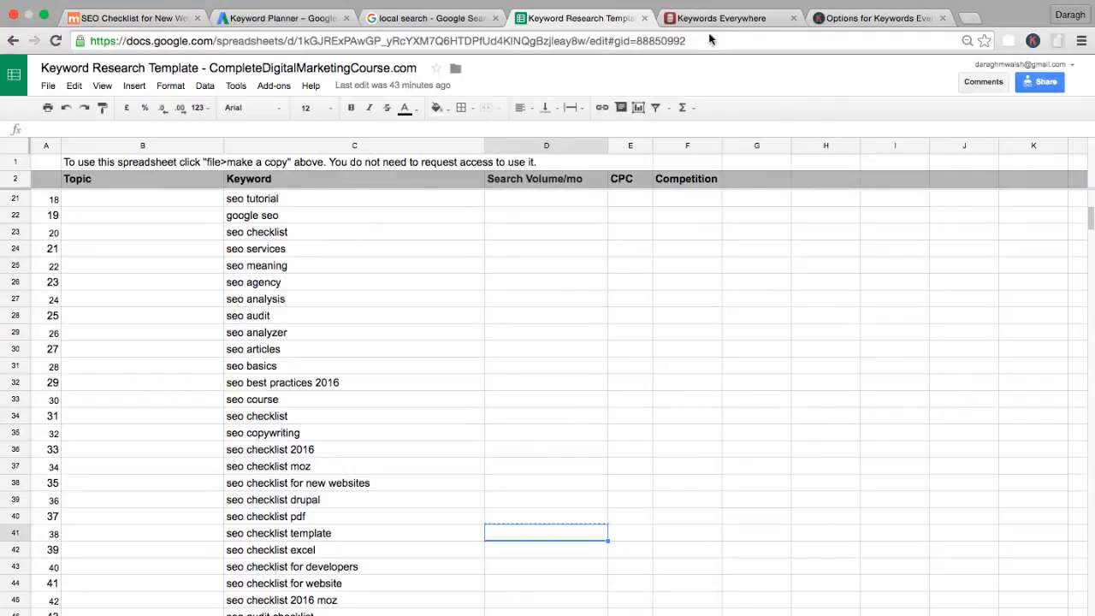
{"action": "left_click", "coordinate": [753, 19]}
{"action": "left_click", "coordinate": [331, 278]}
{"action": "key", "text": "Return"}
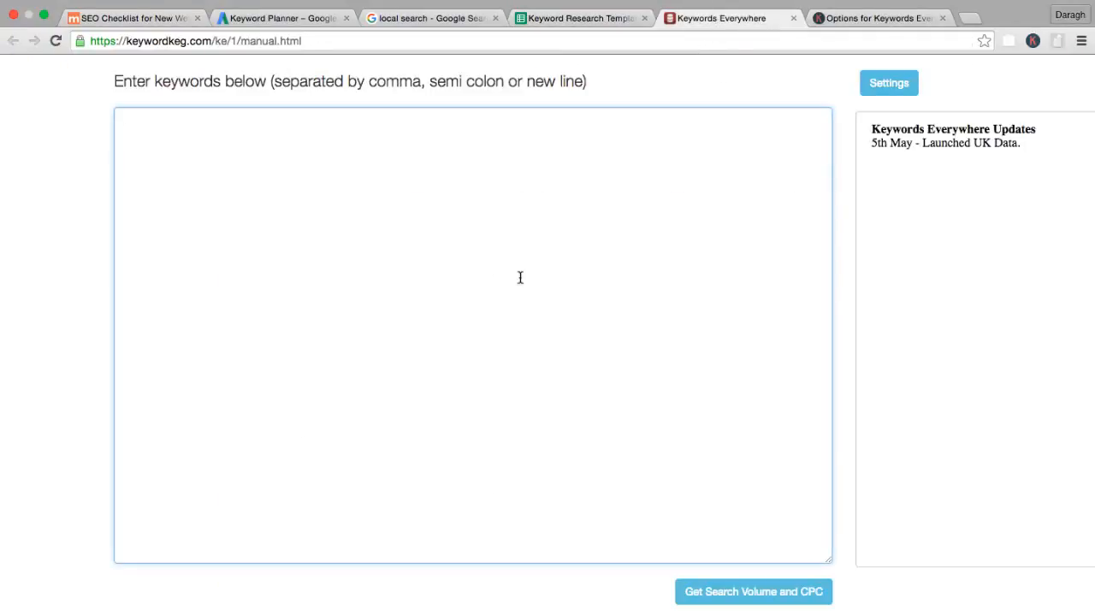
Copy the keywords from backlinks to seo audit checklist pdf into Keywords Everywhere and get their search volume and CPC.
{"action": "left_click", "coordinate": [589, 17]}
{"action": "scroll", "coordinate": [376, 248], "scroll_direction": "up", "scroll_amount": 6}
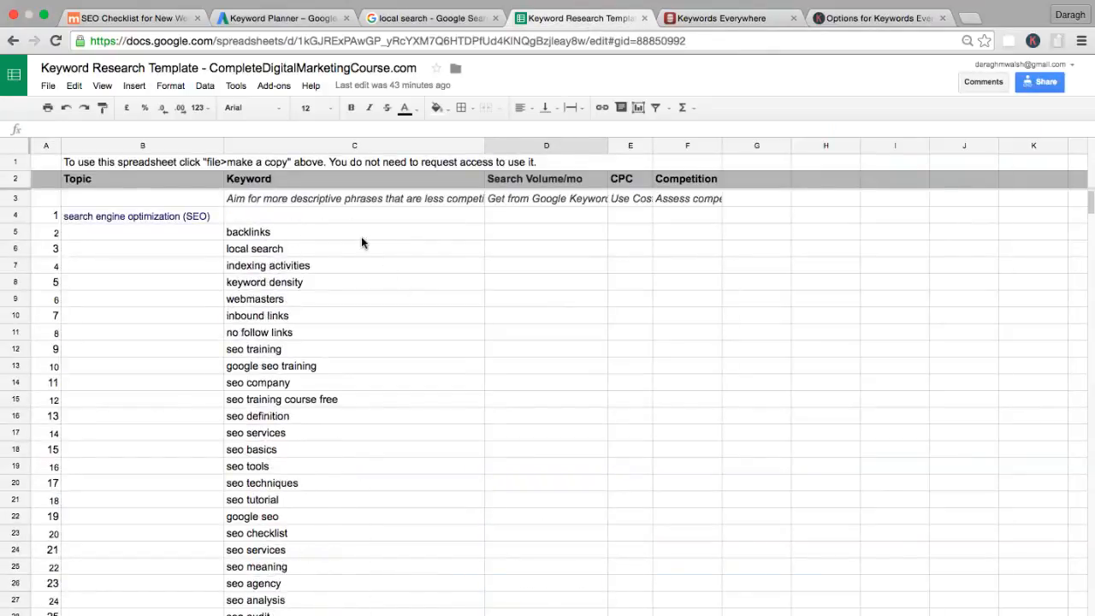
{"action": "left_click_drag", "start_coordinate": [354, 234], "coordinate": [348, 389]}
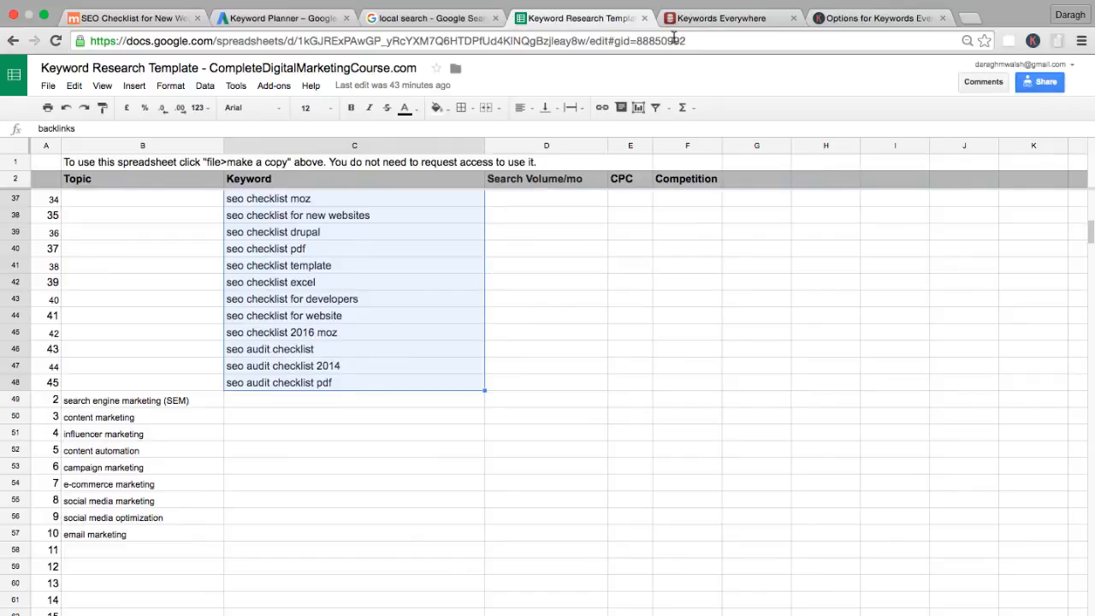
{"action": "left_click", "coordinate": [709, 18]}
{"action": "key", "text": "super+v"}
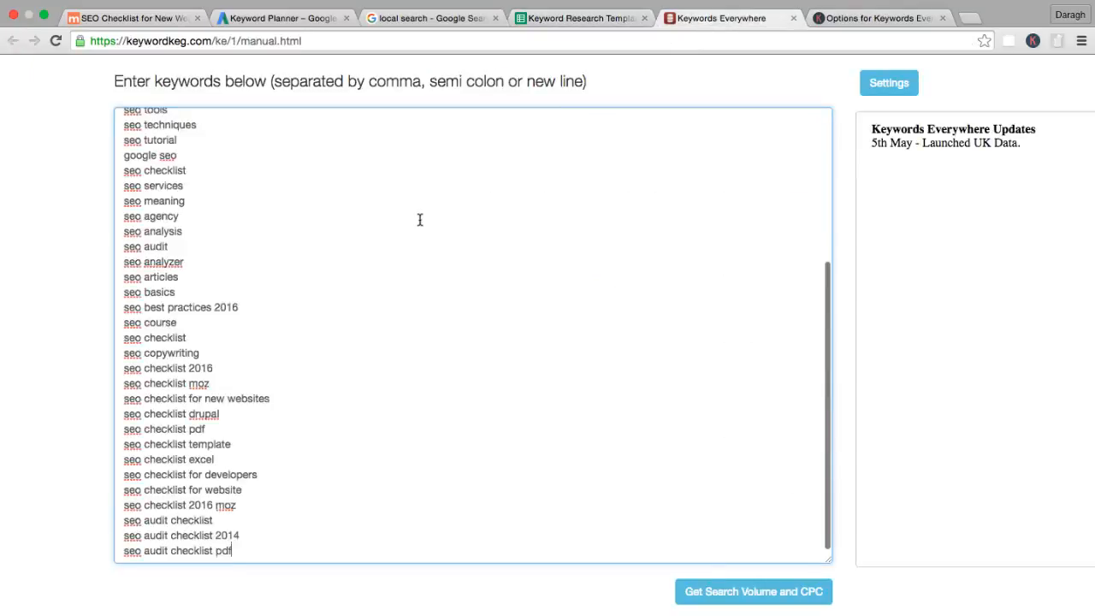
{"action": "left_click", "coordinate": [728, 592]}
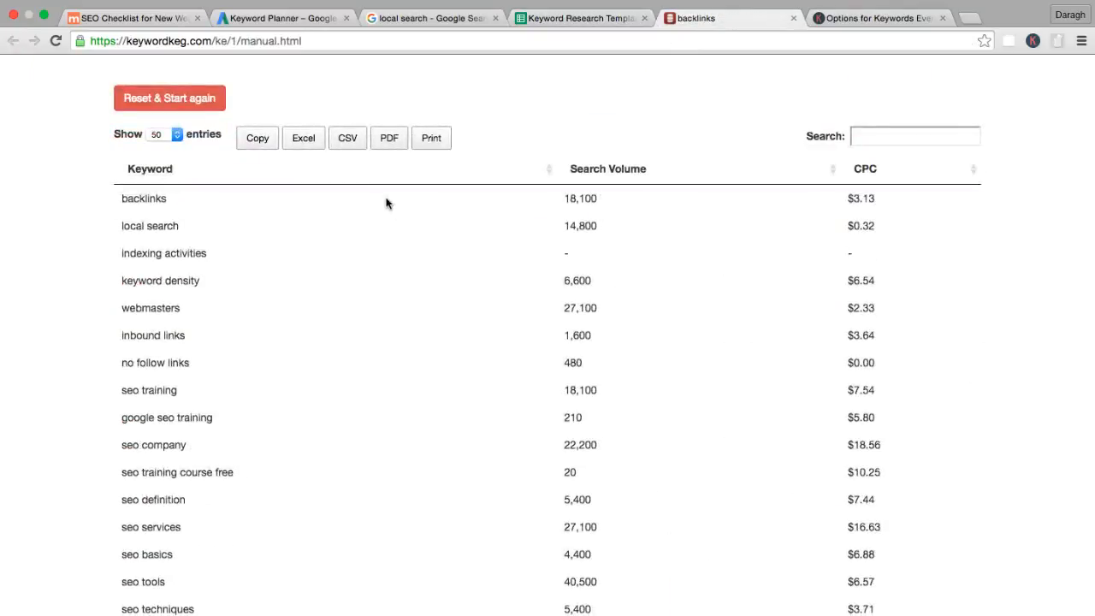
Copy the Keywords Everywhere results table and paste it into the Keyword Research Template starting at the backlinks cell C5.
{"action": "left_click", "coordinate": [257, 139]}
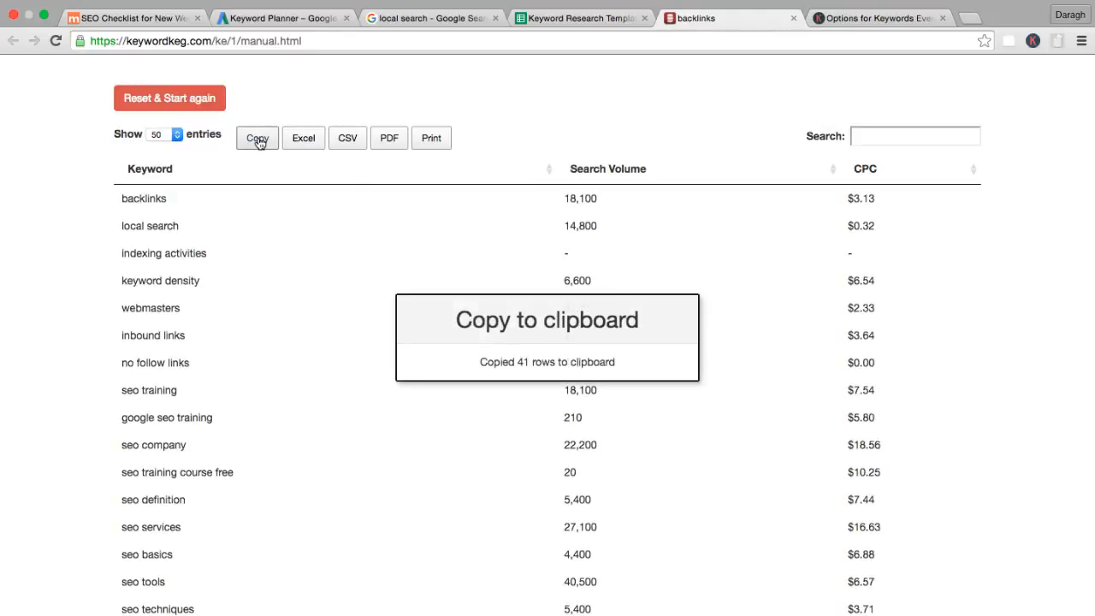
{"action": "left_click", "coordinate": [567, 16]}
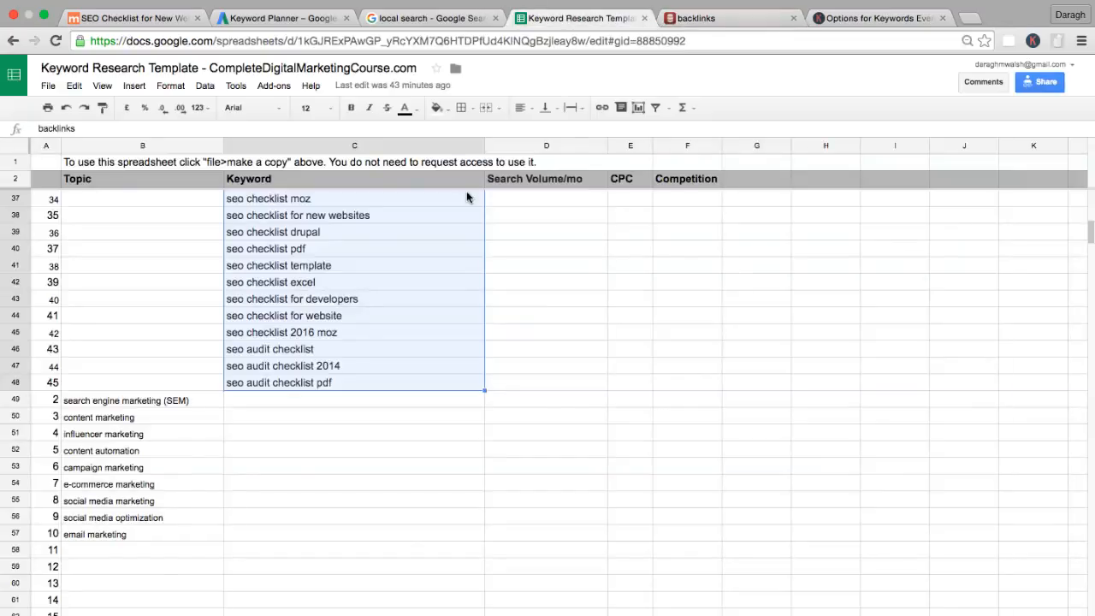
{"action": "scroll", "coordinate": [462, 214], "scroll_direction": "up", "scroll_amount": 10}
{"action": "left_click", "coordinate": [309, 237]}
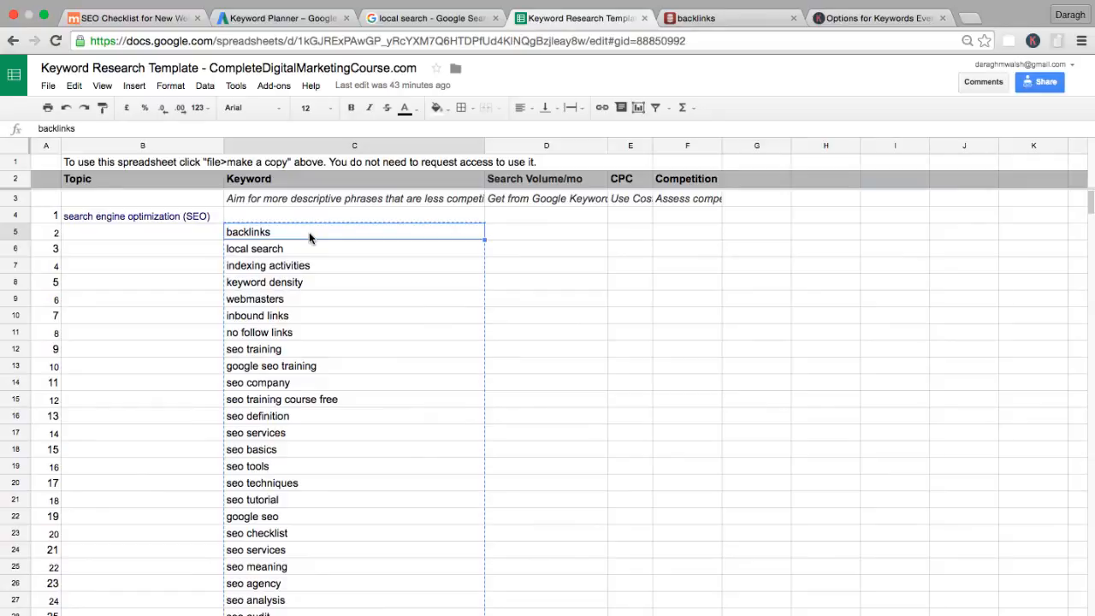
{"action": "key", "text": "super+v"}
{"action": "left_click", "coordinate": [693, 269]}
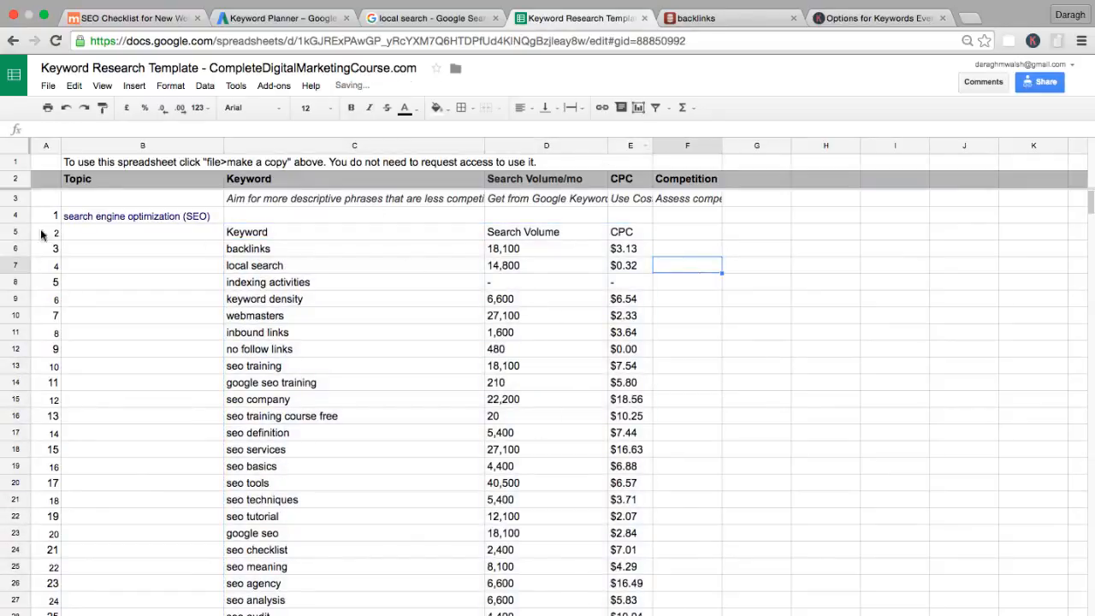
Delete the pasted header row 5 containing Keyword, Search Volume and CPC from the template.
{"action": "left_click", "coordinate": [12, 233]}
{"action": "right_click", "coordinate": [12, 233]}
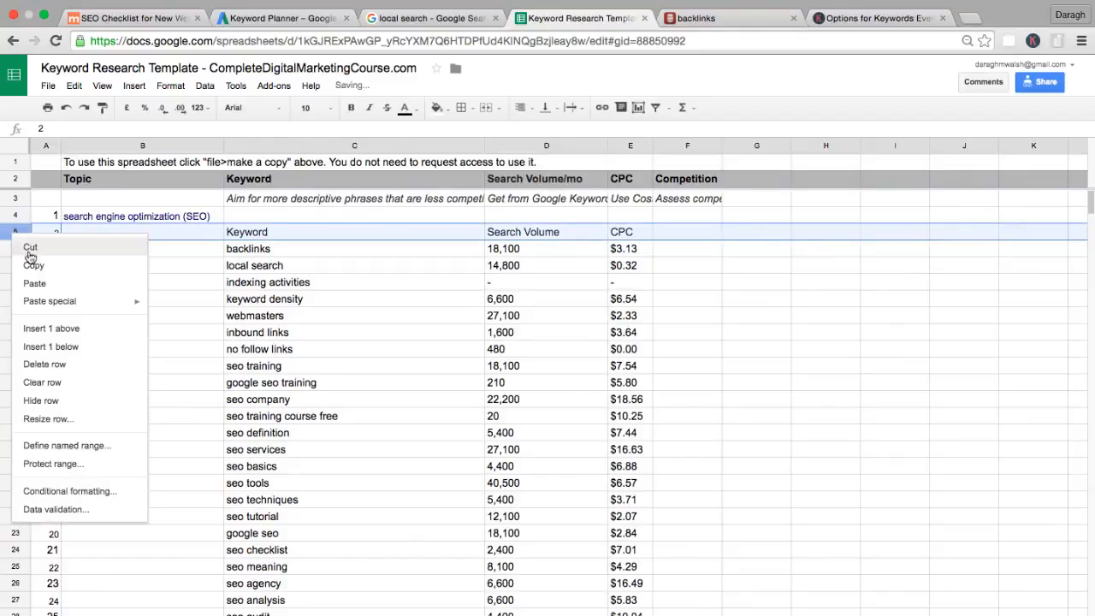
{"action": "left_click", "coordinate": [343, 366]}
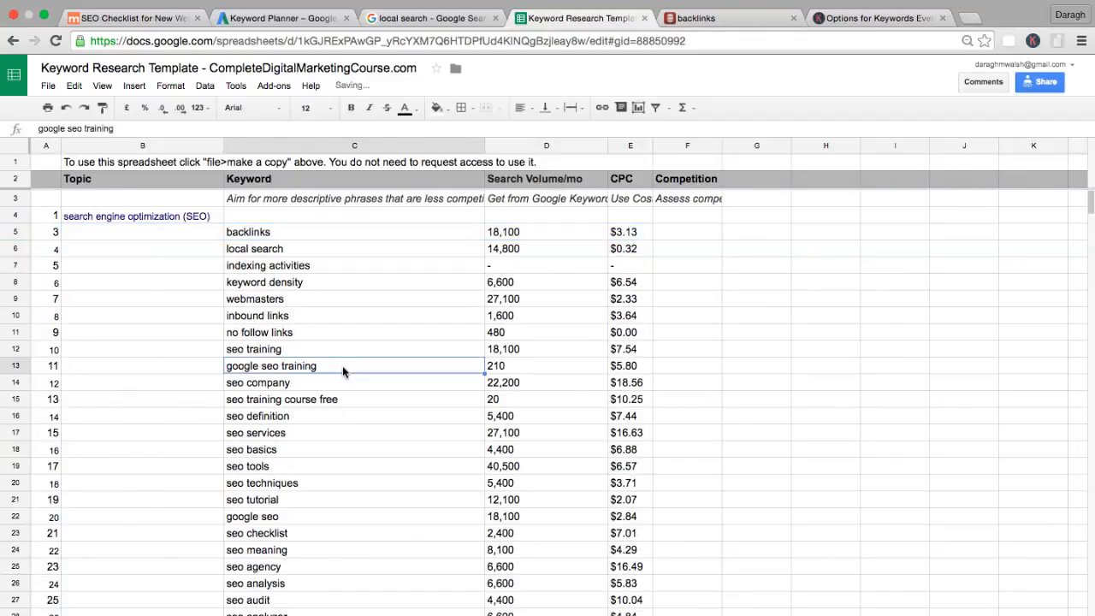
{"action": "scroll", "coordinate": [342, 365], "scroll_direction": "down", "scroll_amount": 2}
{"action": "scroll", "coordinate": [342, 366], "scroll_direction": "up", "scroll_amount": 1}
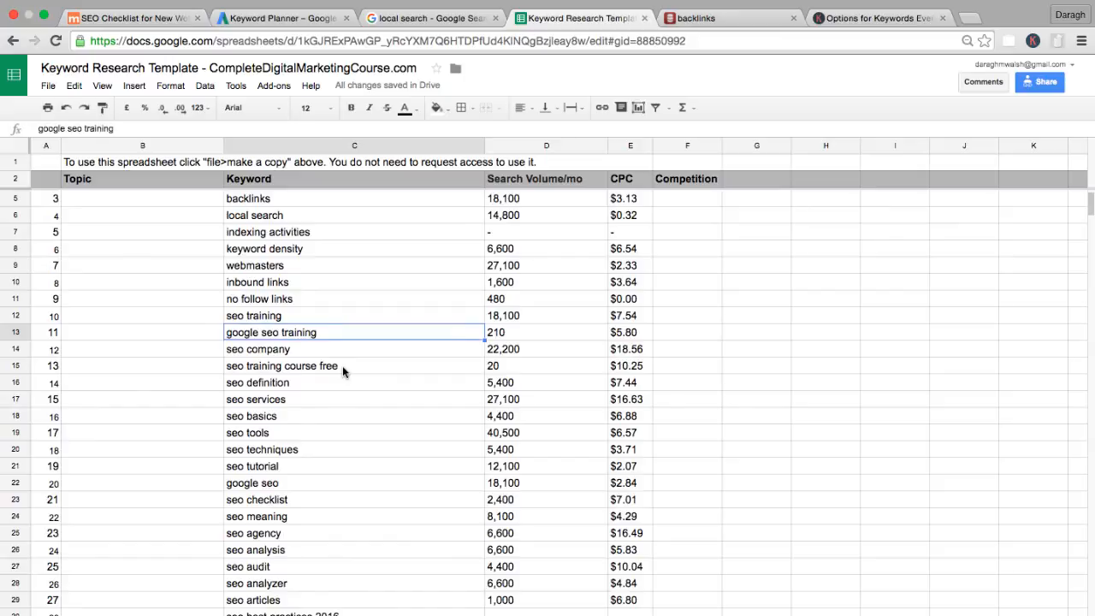
Highlight the whole seo checklist row with a bright green fill, keeping its text black.
{"action": "left_click", "coordinate": [243, 502]}
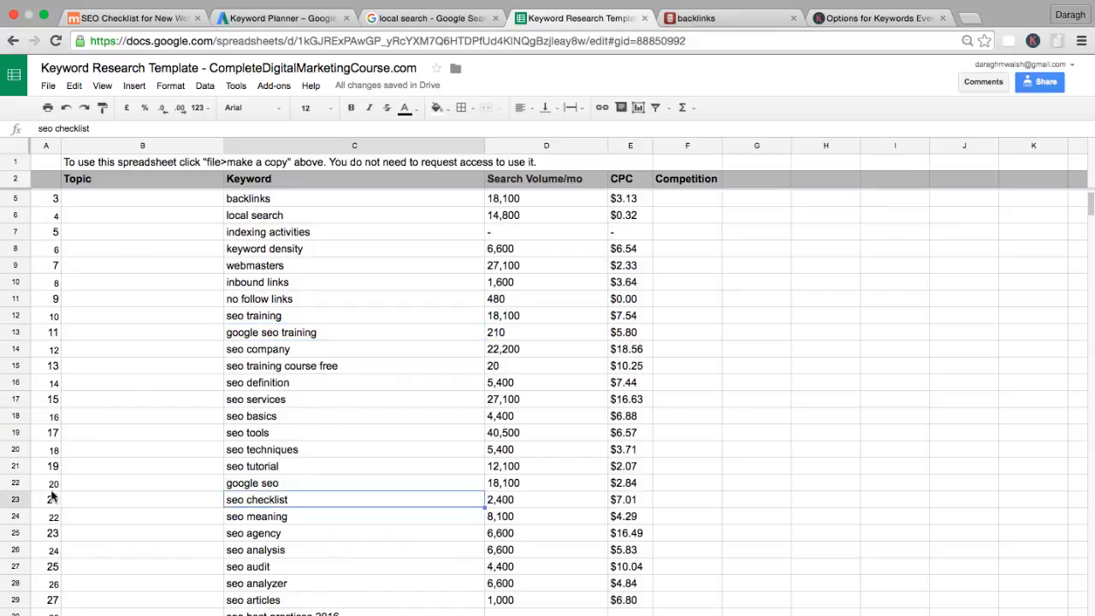
{"action": "left_click", "coordinate": [15, 499]}
{"action": "left_click", "coordinate": [407, 109]}
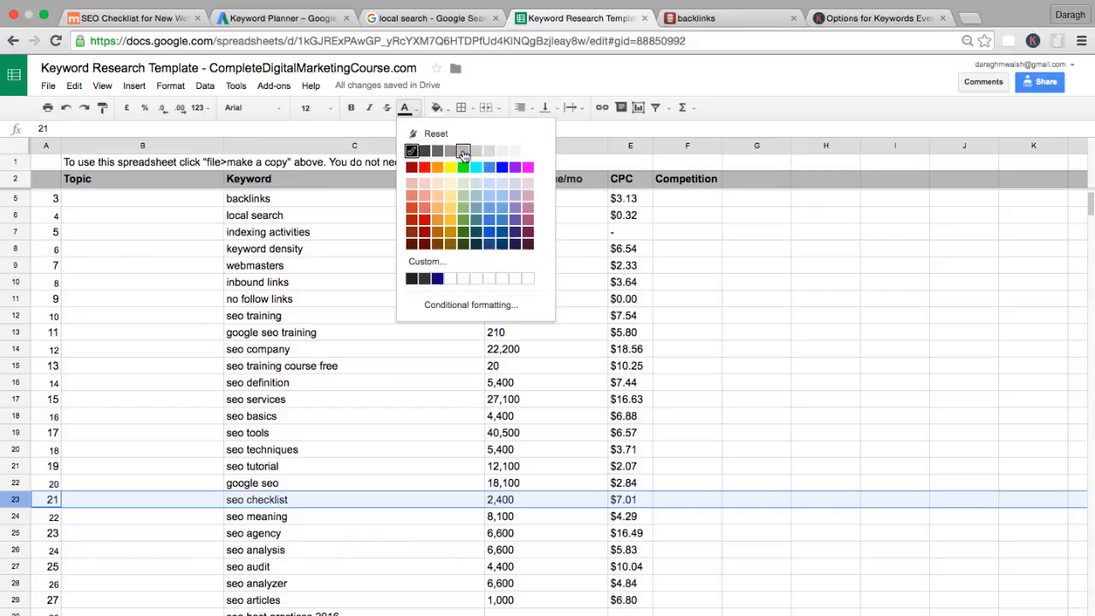
{"action": "left_click", "coordinate": [463, 167]}
{"action": "left_click", "coordinate": [408, 109]}
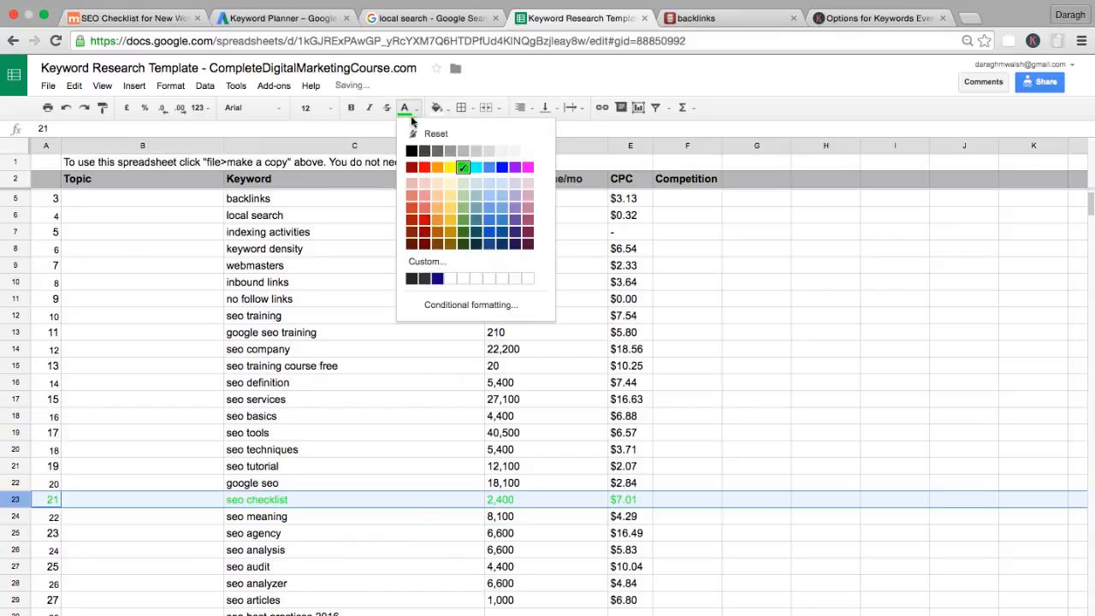
{"action": "left_click", "coordinate": [419, 154]}
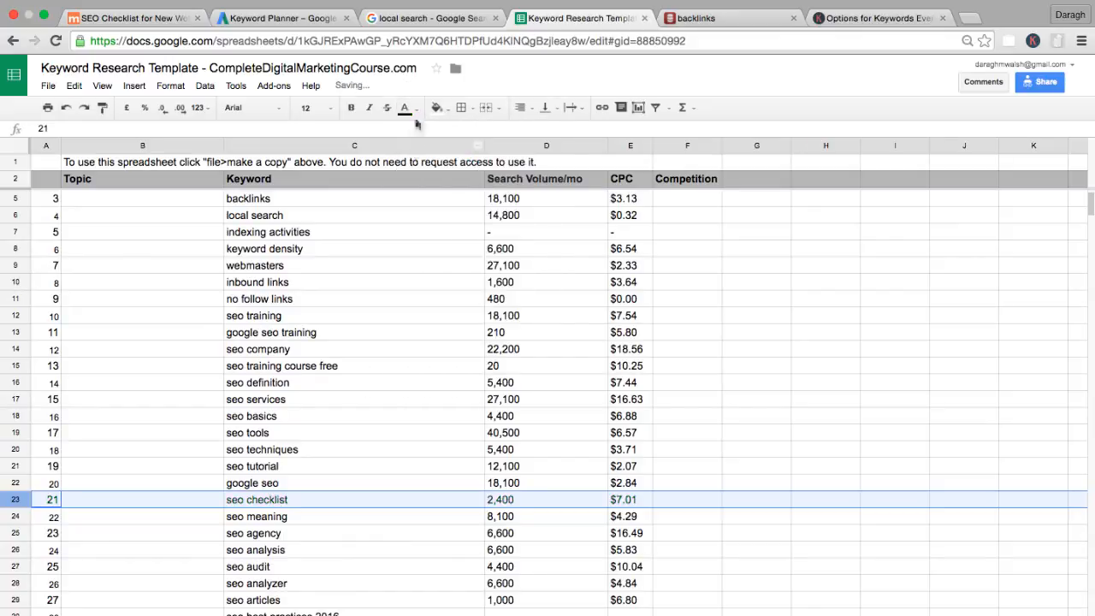
{"action": "left_click", "coordinate": [437, 108]}
{"action": "left_click", "coordinate": [494, 168]}
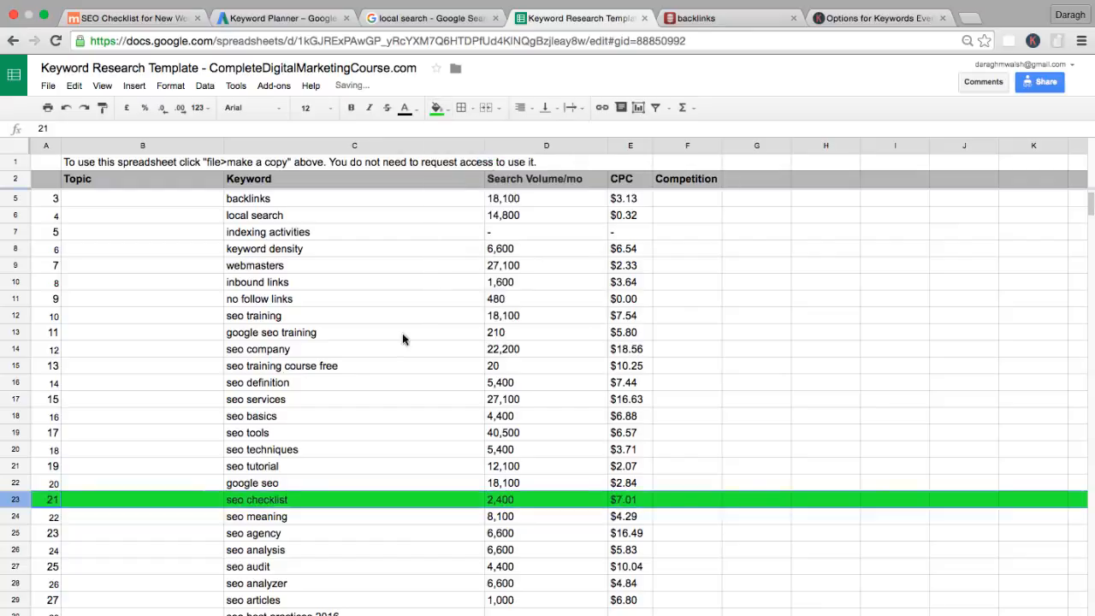
{"action": "left_click", "coordinate": [394, 351]}
Examine the search volume and CPC of the longer seo checklist keywords, including seo checklist 2016 and seo checklist for website.
{"action": "scroll", "coordinate": [354, 411], "scroll_direction": "down", "scroll_amount": 5}
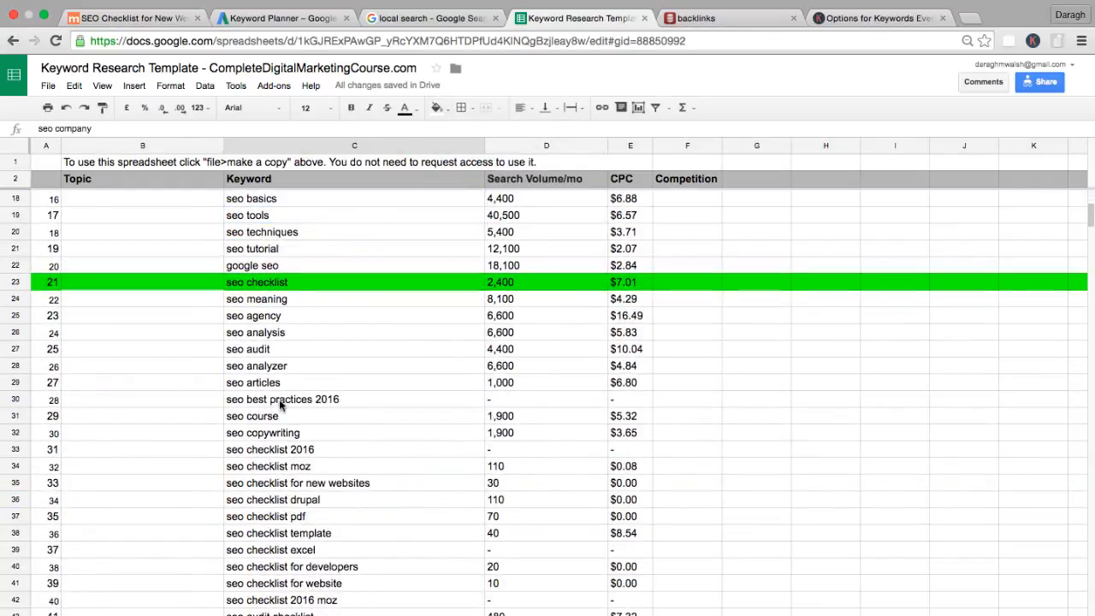
{"action": "left_click", "coordinate": [280, 402]}
{"action": "left_click", "coordinate": [267, 456]}
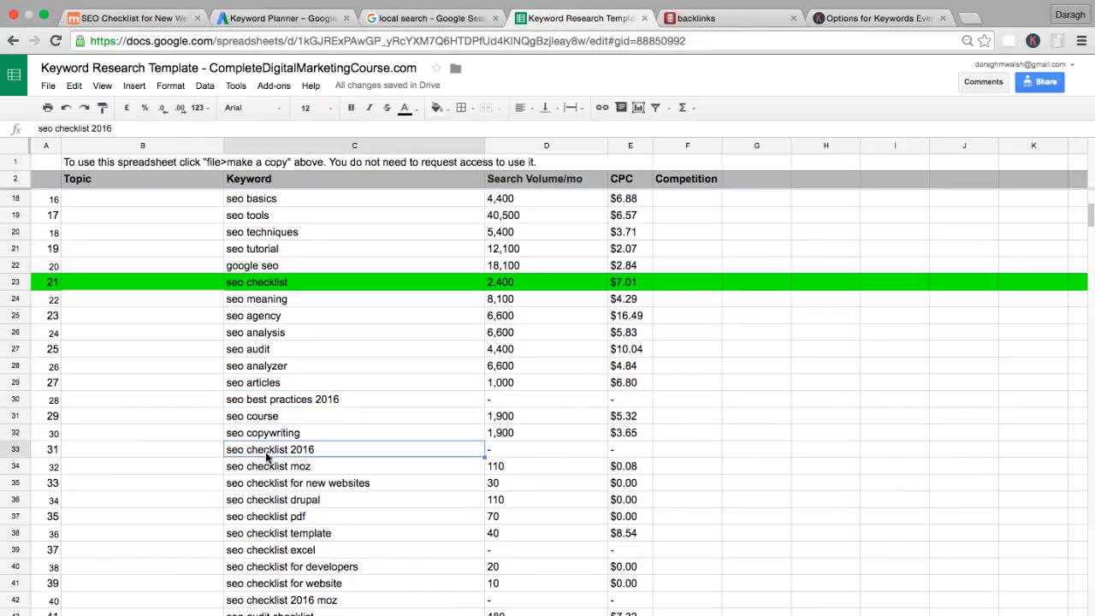
{"action": "scroll", "coordinate": [267, 456], "scroll_direction": "down", "scroll_amount": 3}
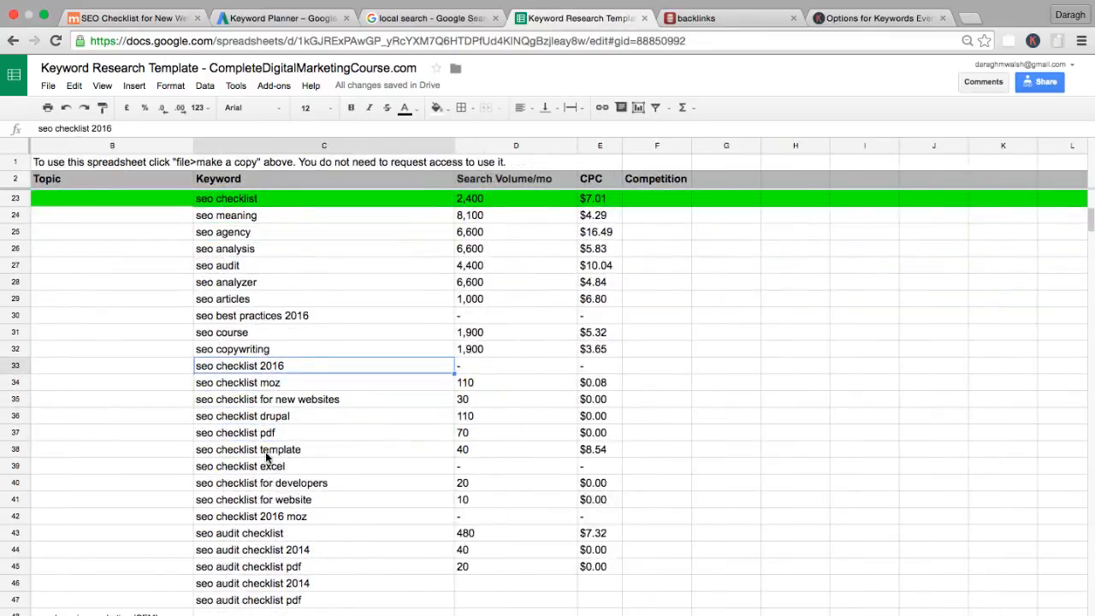
{"action": "scroll", "coordinate": [267, 458], "scroll_direction": "left", "scroll_amount": 2}
{"action": "left_click_drag", "start_coordinate": [271, 500], "coordinate": [638, 501]}
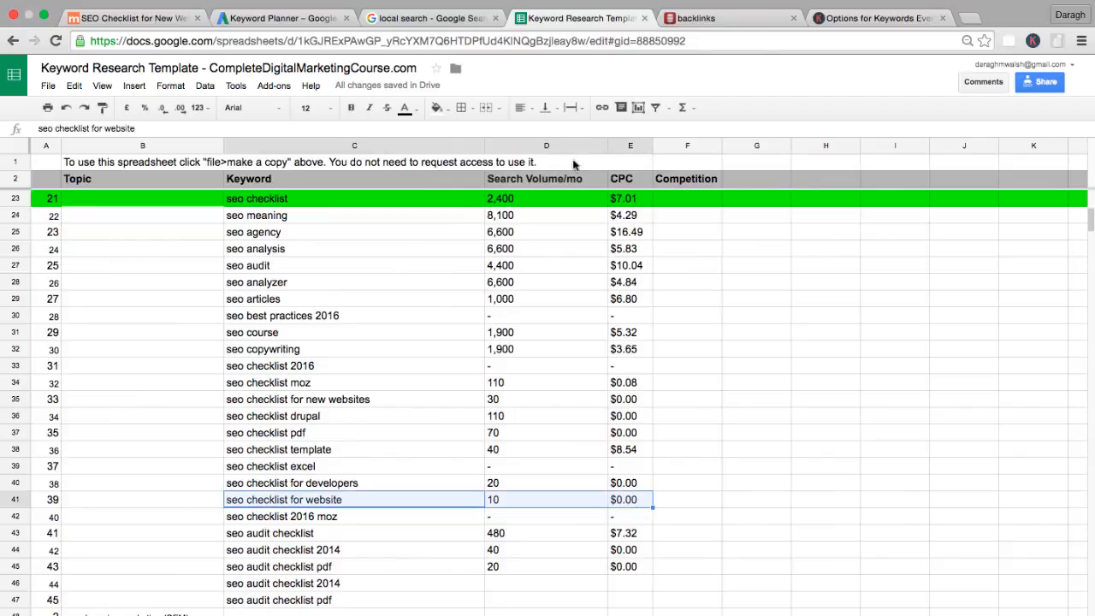
Fill the seo checklist for website cells, from keyword through CPC, with bright green.
{"action": "left_click", "coordinate": [436, 107]}
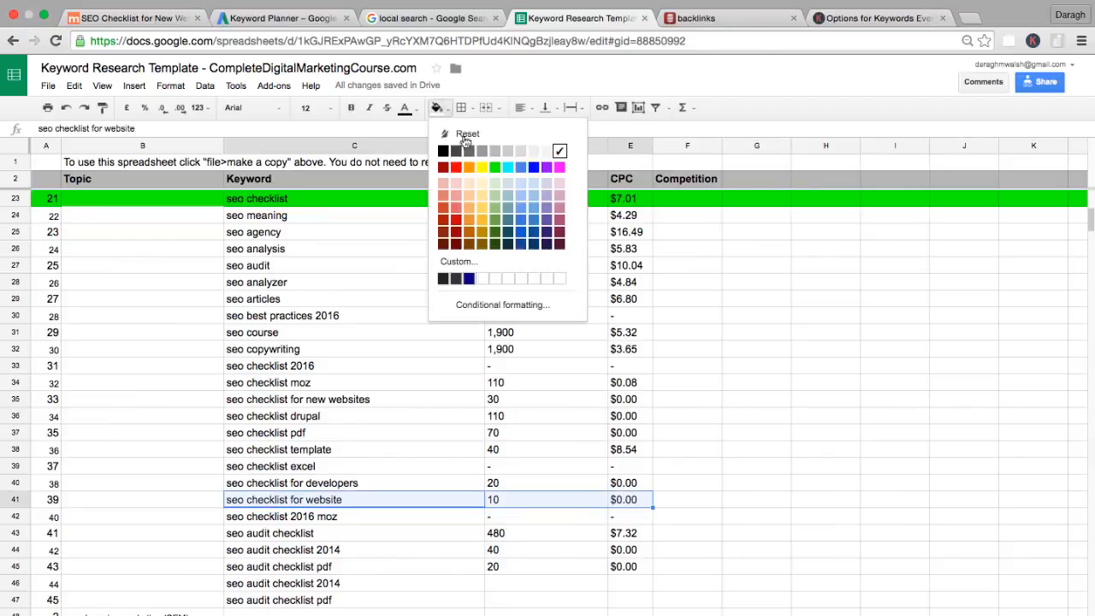
{"action": "left_click", "coordinate": [495, 169]}
{"action": "left_click", "coordinate": [516, 505]}
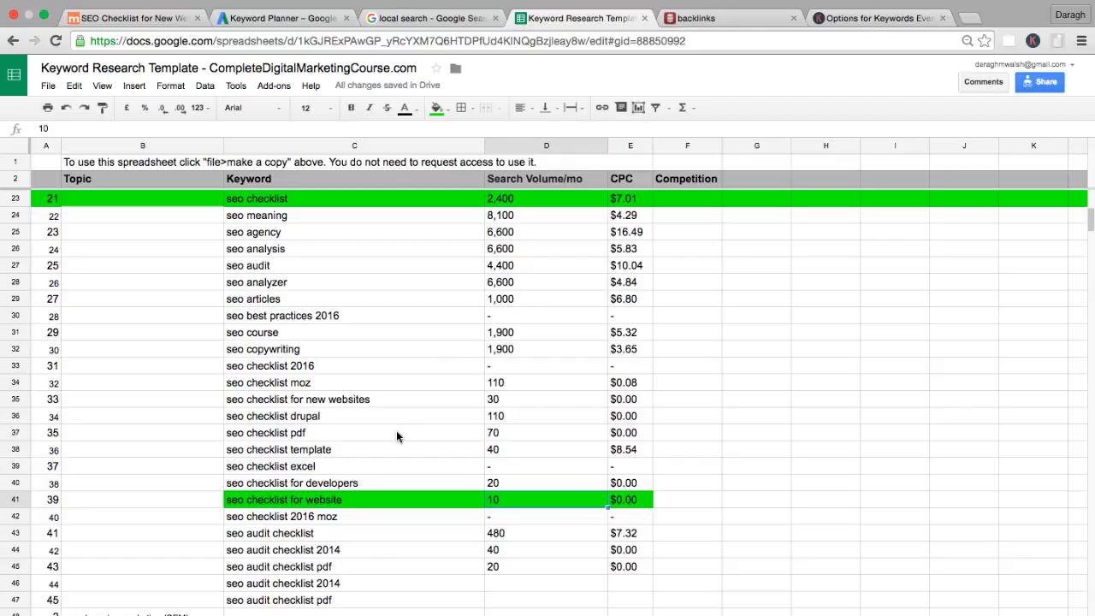
Fill the seo audit checklist keyword, search volume and CPC cells in row 43 with bright green.
{"action": "left_click_drag", "start_coordinate": [267, 532], "coordinate": [631, 533]}
{"action": "left_click", "coordinate": [437, 107]}
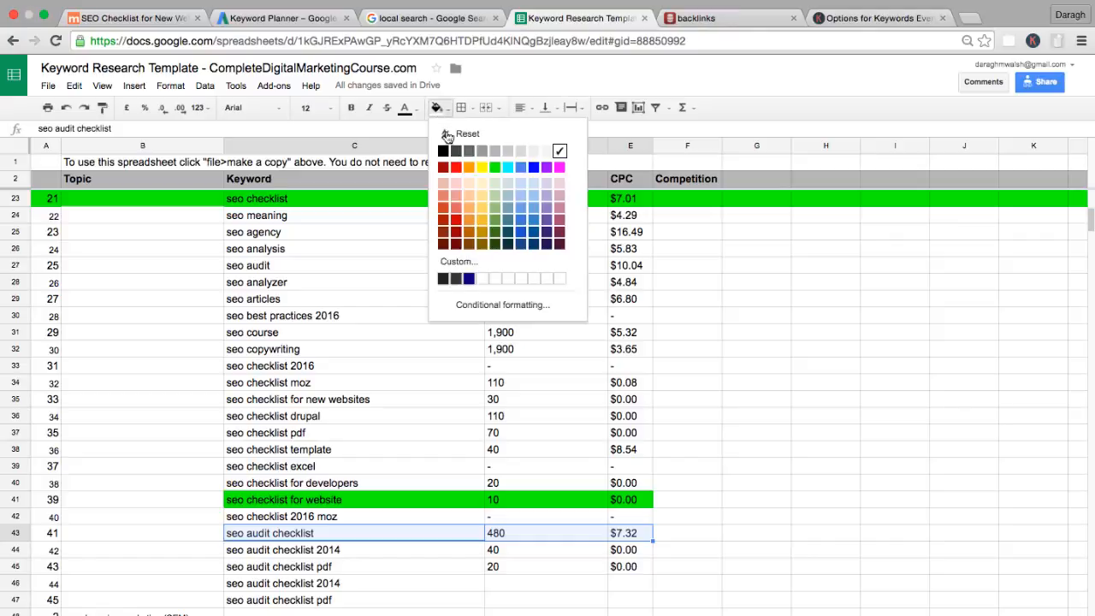
{"action": "left_click", "coordinate": [495, 168]}
{"action": "left_click", "coordinate": [399, 433]}
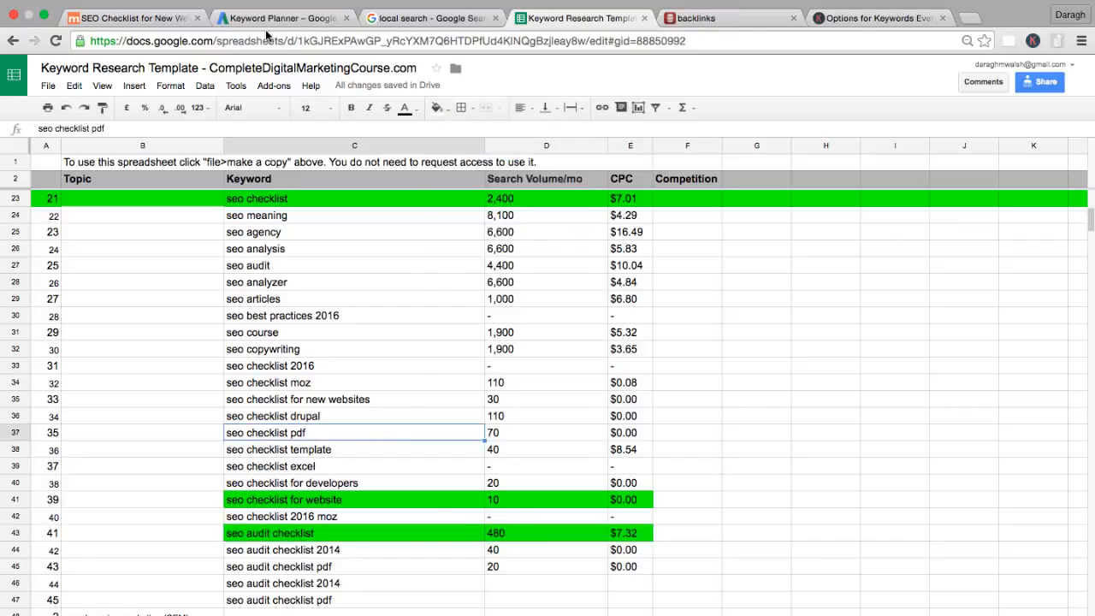
Switch to the SEO checklist article and select the item 10 heading Choose Target Keywords in the Keyword Research Process section.
{"action": "key", "text": "Down"}
{"action": "key", "text": "Down"}
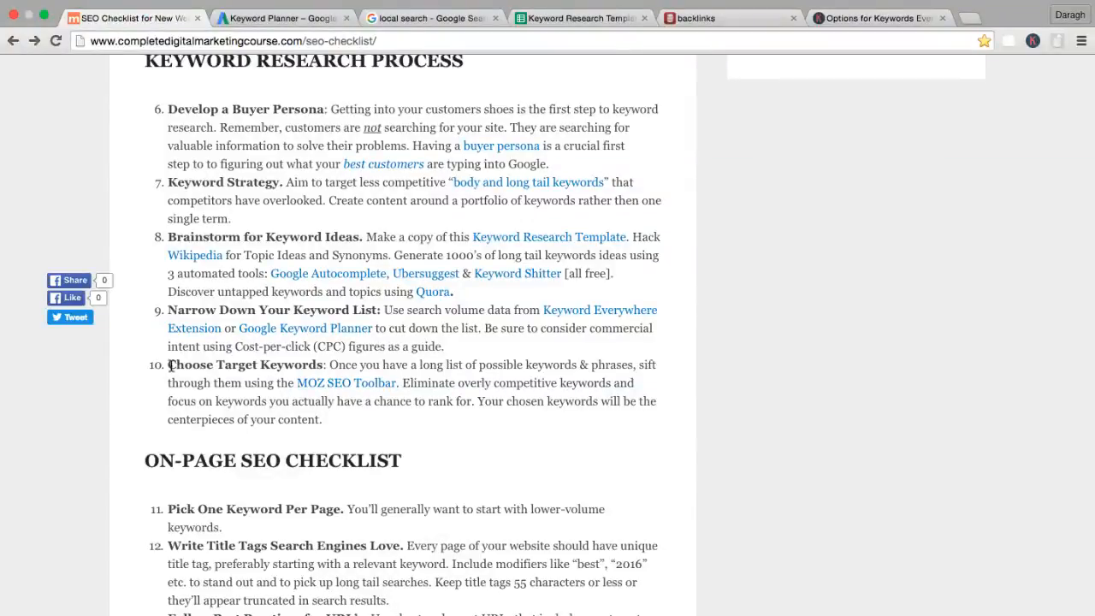
{"action": "left_click_drag", "start_coordinate": [169, 366], "coordinate": [327, 365]}
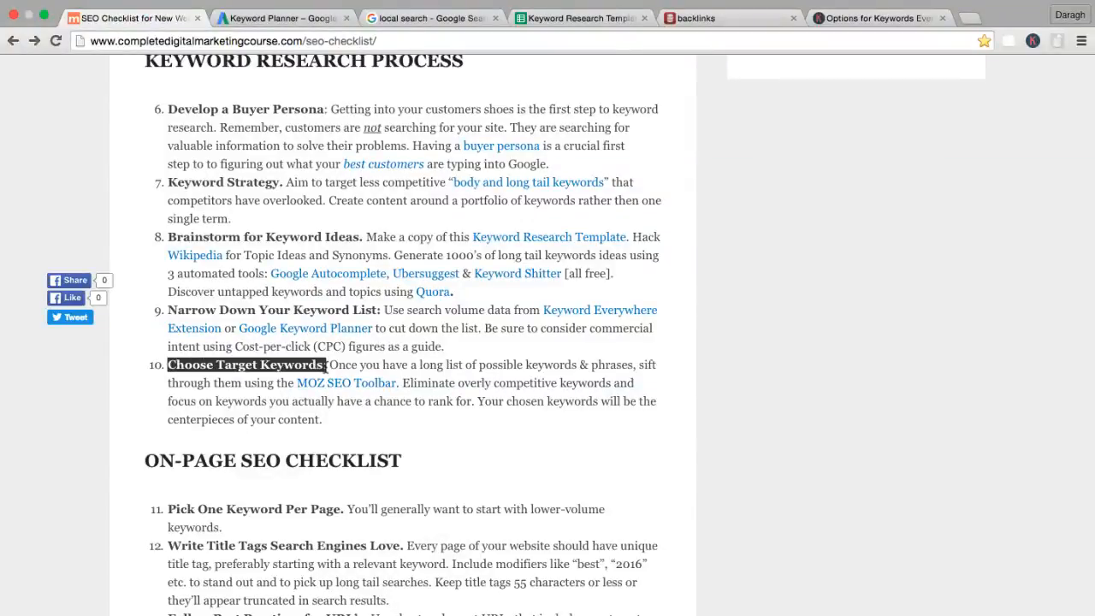